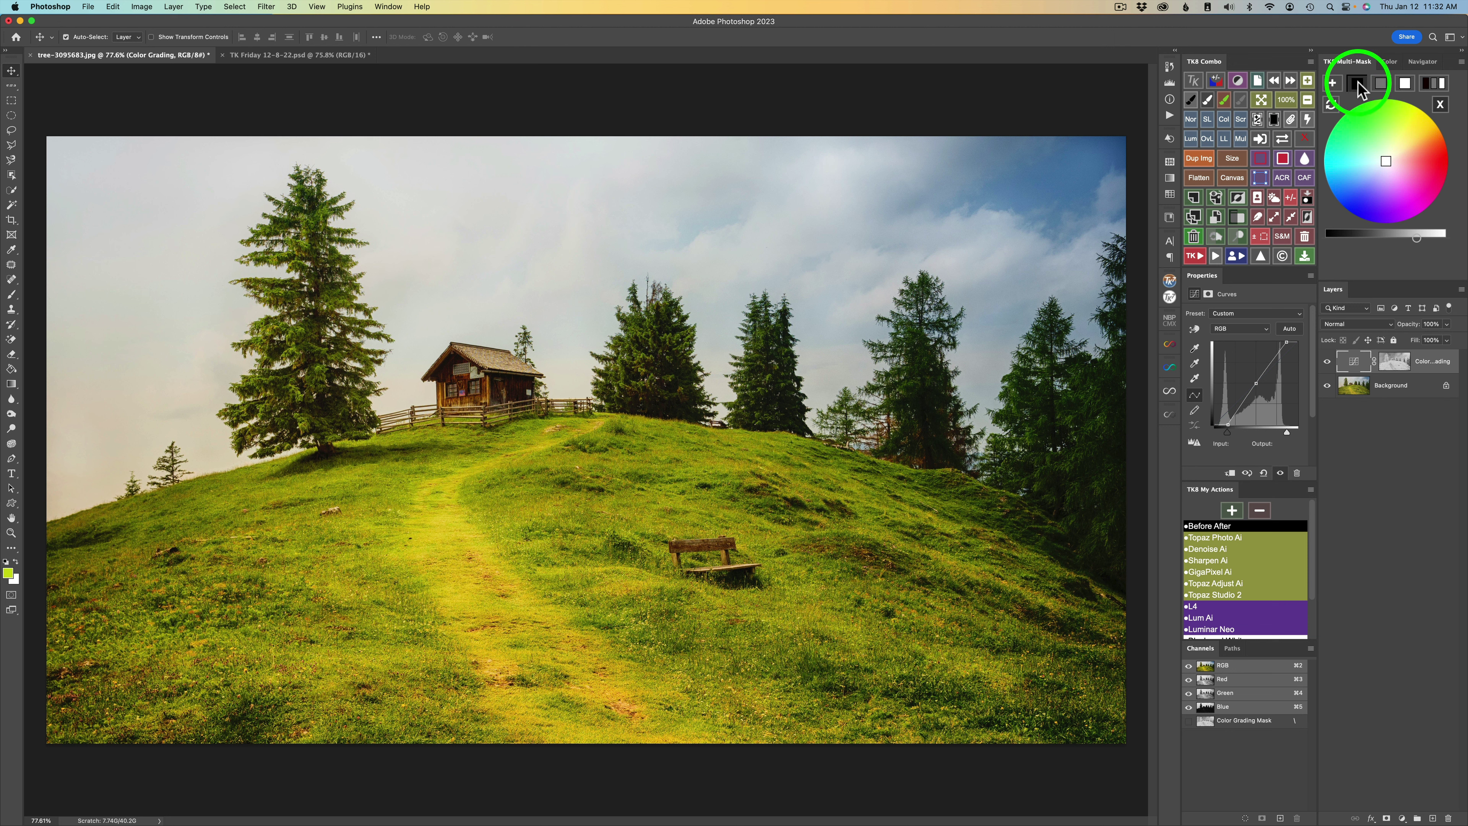
# Step: Adjust the color grading layer's shadows with the color wheel and the tone slider beneath it
pyautogui.click(1385, 162)
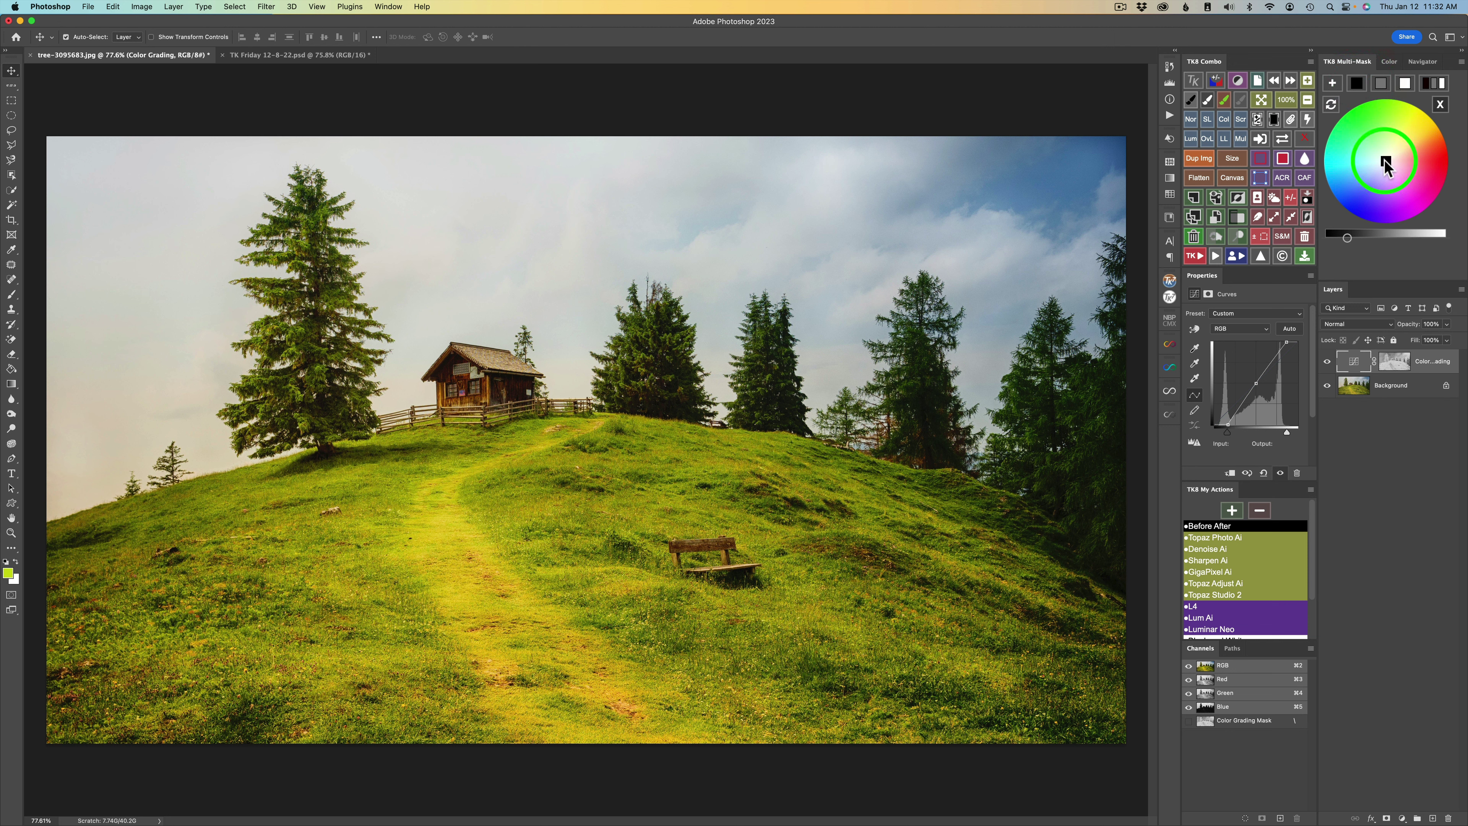
pyautogui.click(1350, 184)
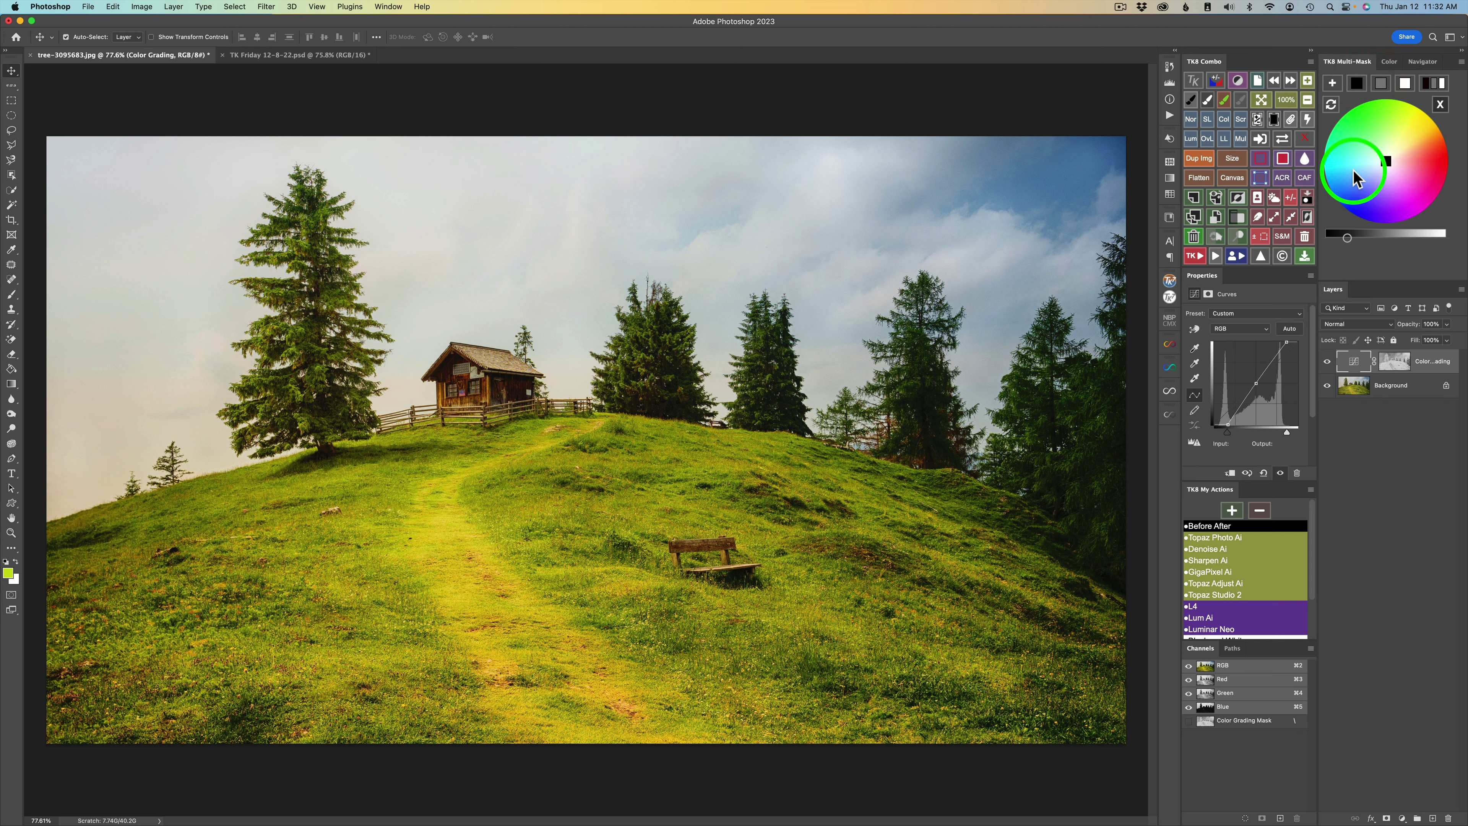
pyautogui.moveTo(1347, 237); pyautogui.dragTo(1416, 238)
# Step: Group the color grading layer under a black mask and paint the grading onto the grass at 100%, 70% and 50% brush opacity
pyautogui.click(1237, 217)
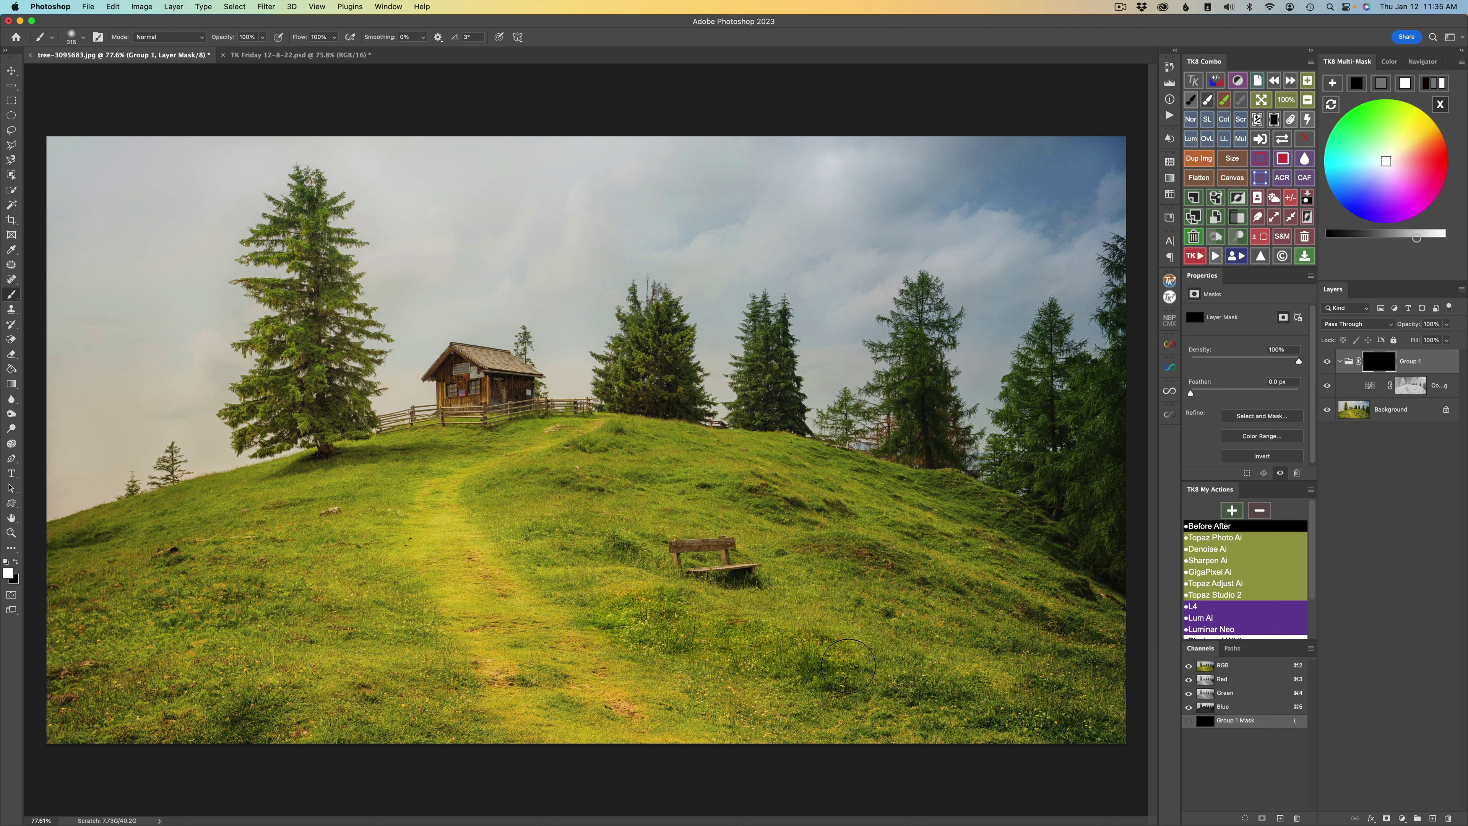
pyautogui.moveTo(939, 688)
pyautogui.mouseDown()
pyautogui.moveTo(1034, 709)
pyautogui.moveTo(850, 711)
pyautogui.moveTo(703, 664)
pyautogui.moveTo(783, 621)
pyautogui.moveTo(831, 547)
pyautogui.moveTo(925, 568)
pyautogui.moveTo(1105, 642)
pyautogui.moveTo(1034, 585)
pyautogui.moveTo(1046, 560)
pyautogui.moveTo(1010, 593)
pyautogui.mouseUp()
pyautogui.press('7')
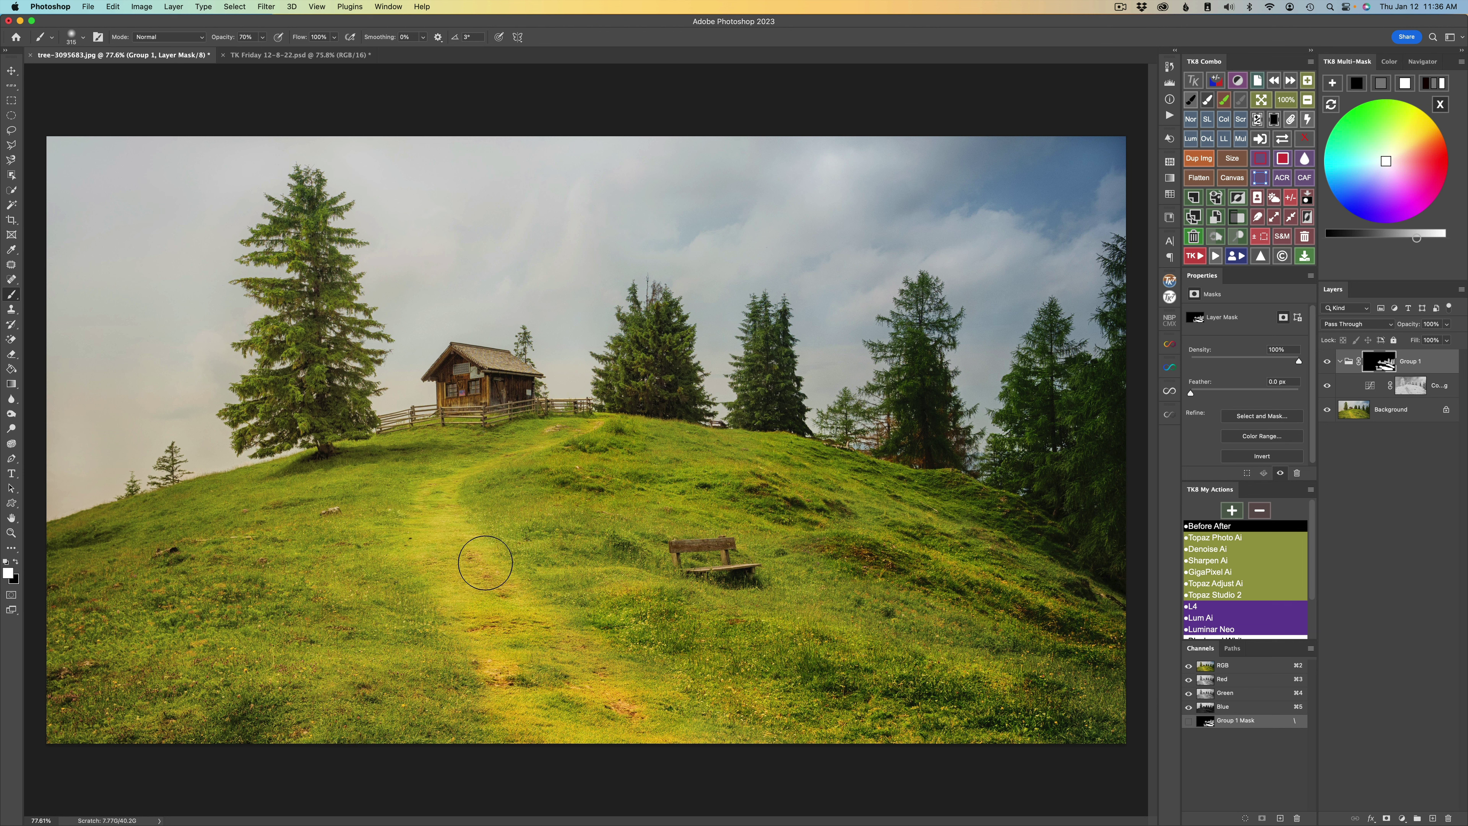
pyautogui.press('5')
pyautogui.press('[')
pyautogui.press('[')
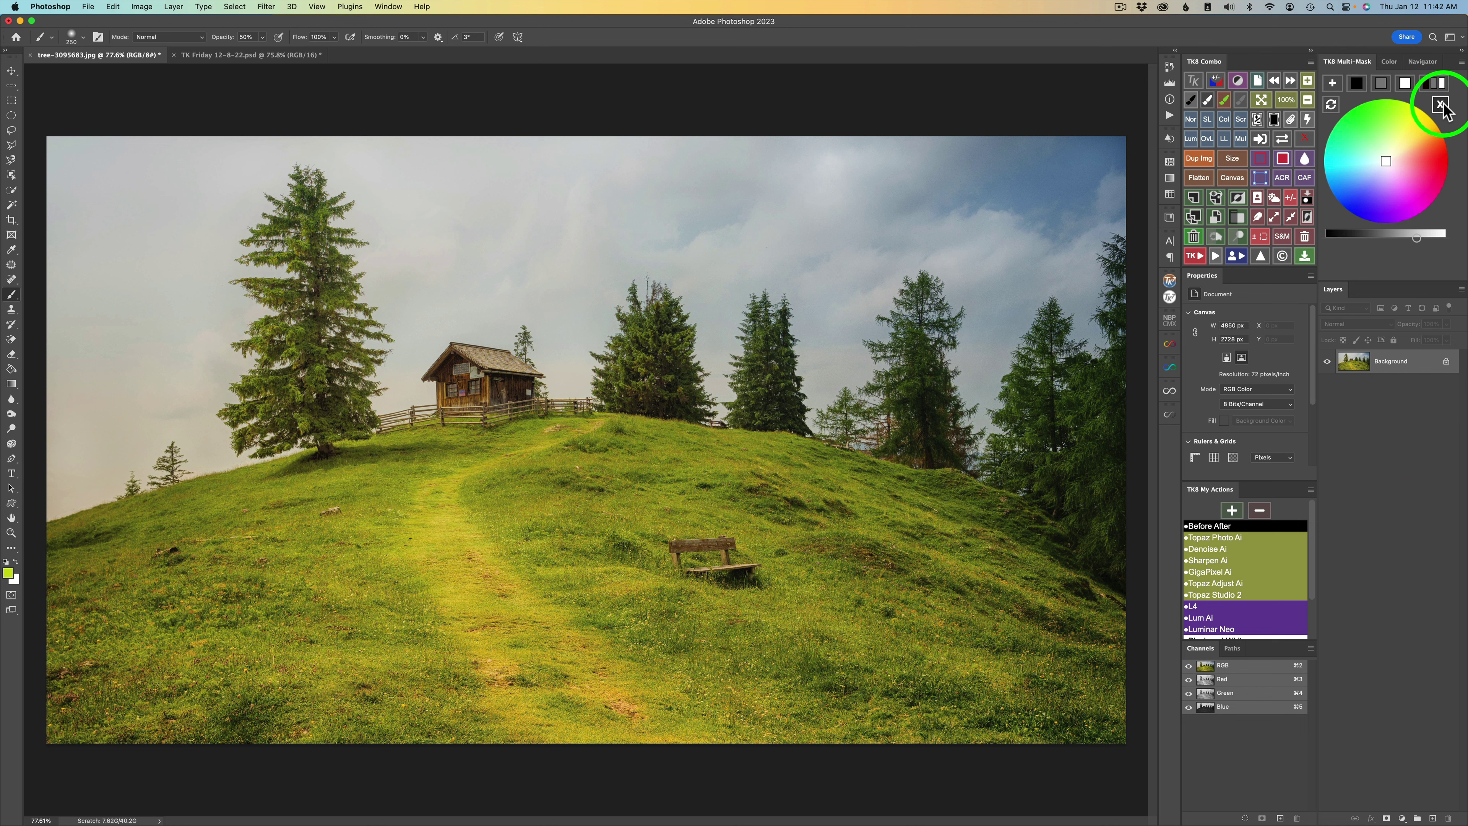
# Step: Close the color grading controls and add a black-masked Curves adjustment layer above the Background, blended in Multiply
pyautogui.click(1439, 104)
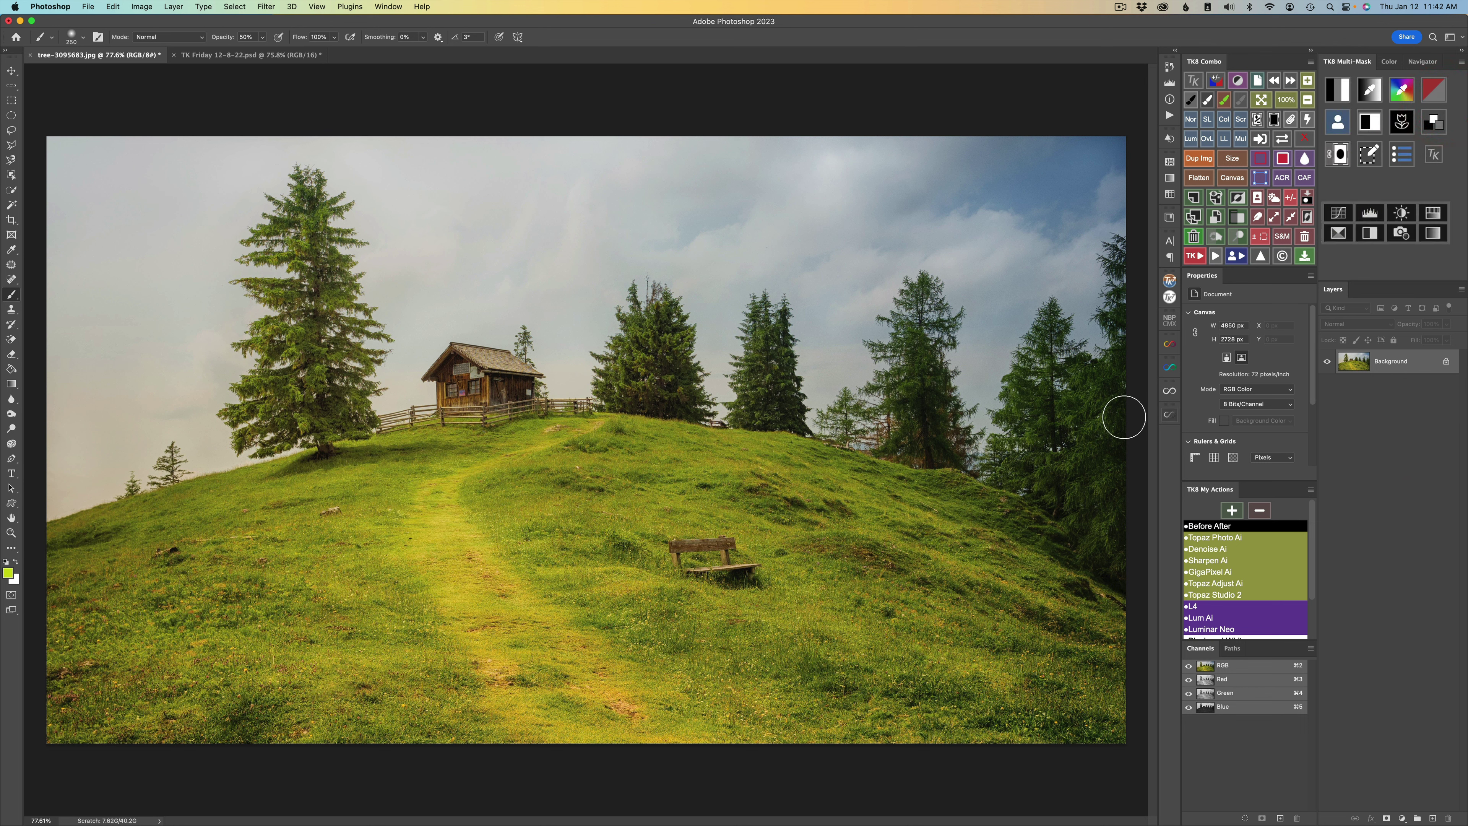
pyautogui.click(1344, 362)
pyautogui.click(1368, 241)
pyautogui.click(1393, 363)
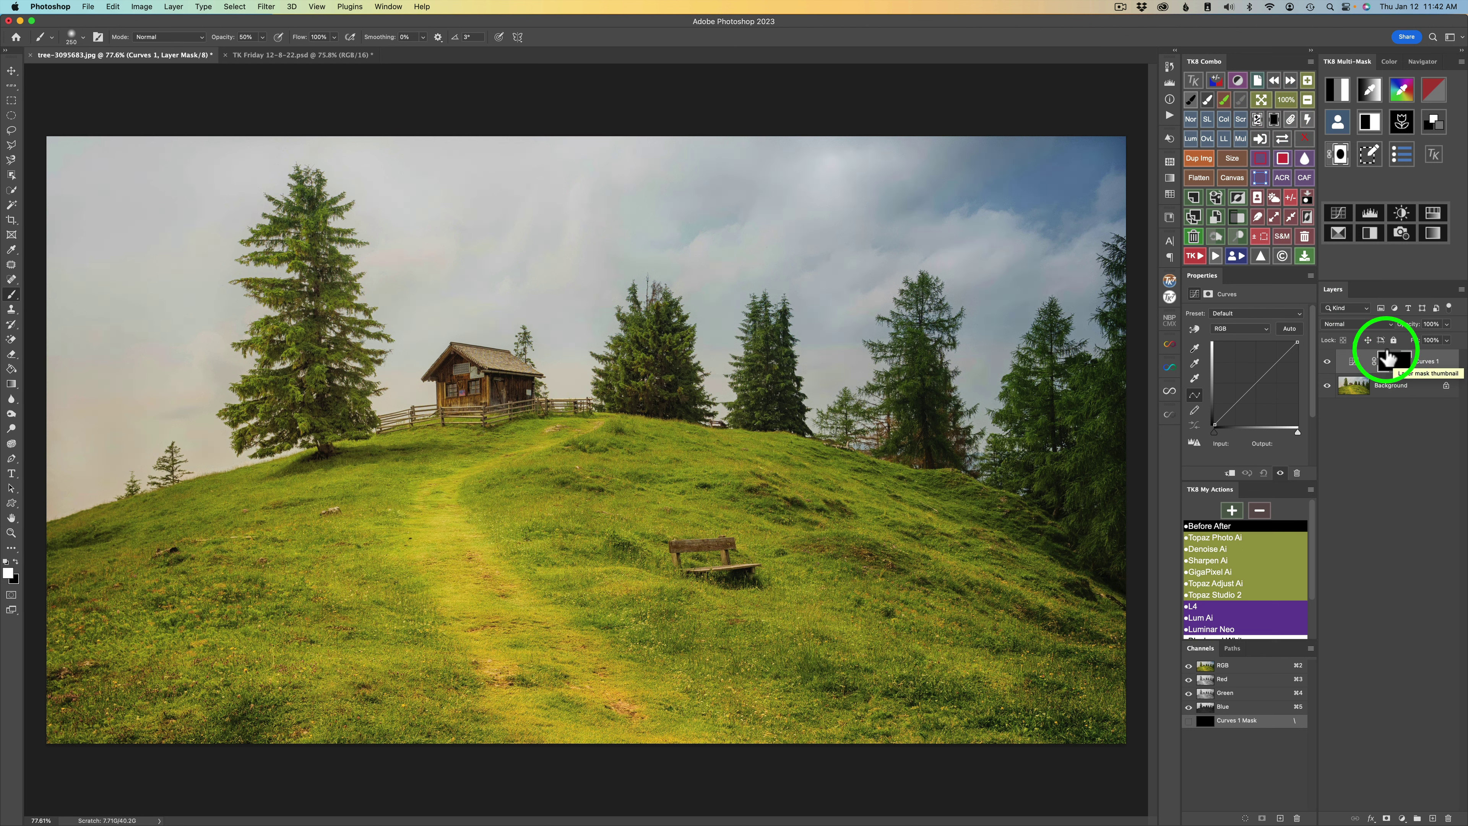
pyautogui.click(1241, 140)
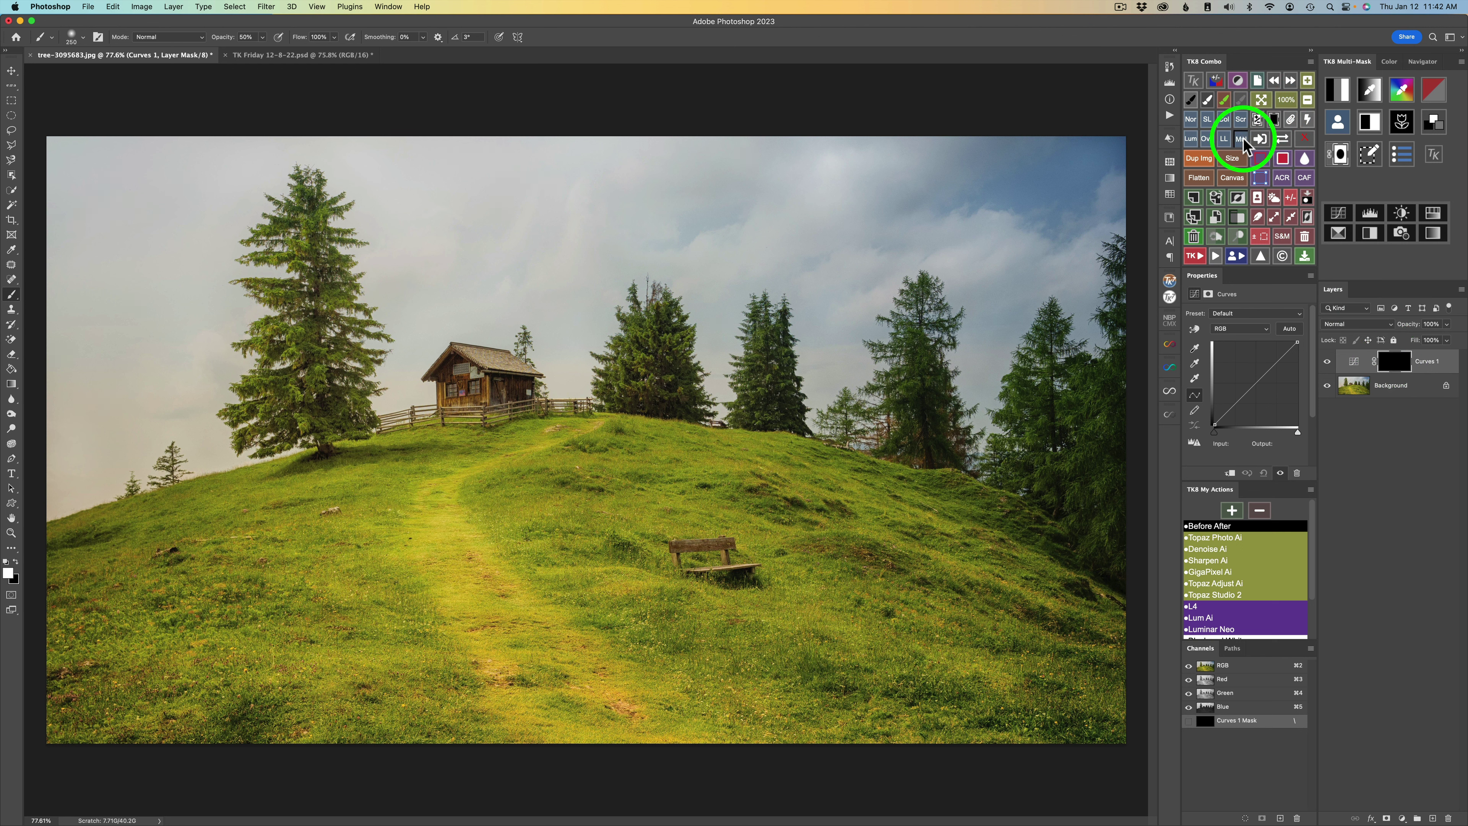
pyautogui.click(1356, 364)
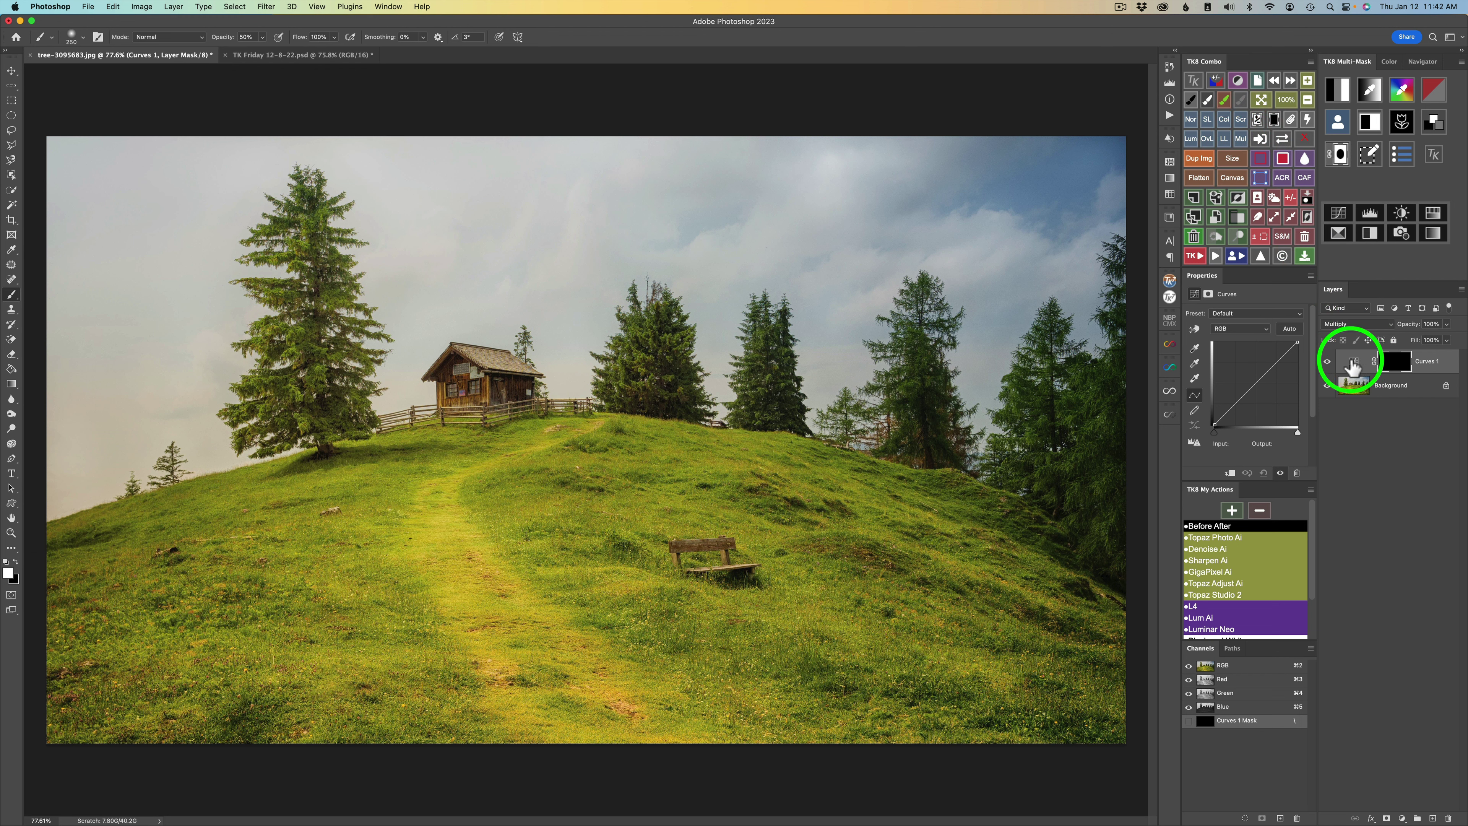
pyautogui.click(1393, 365)
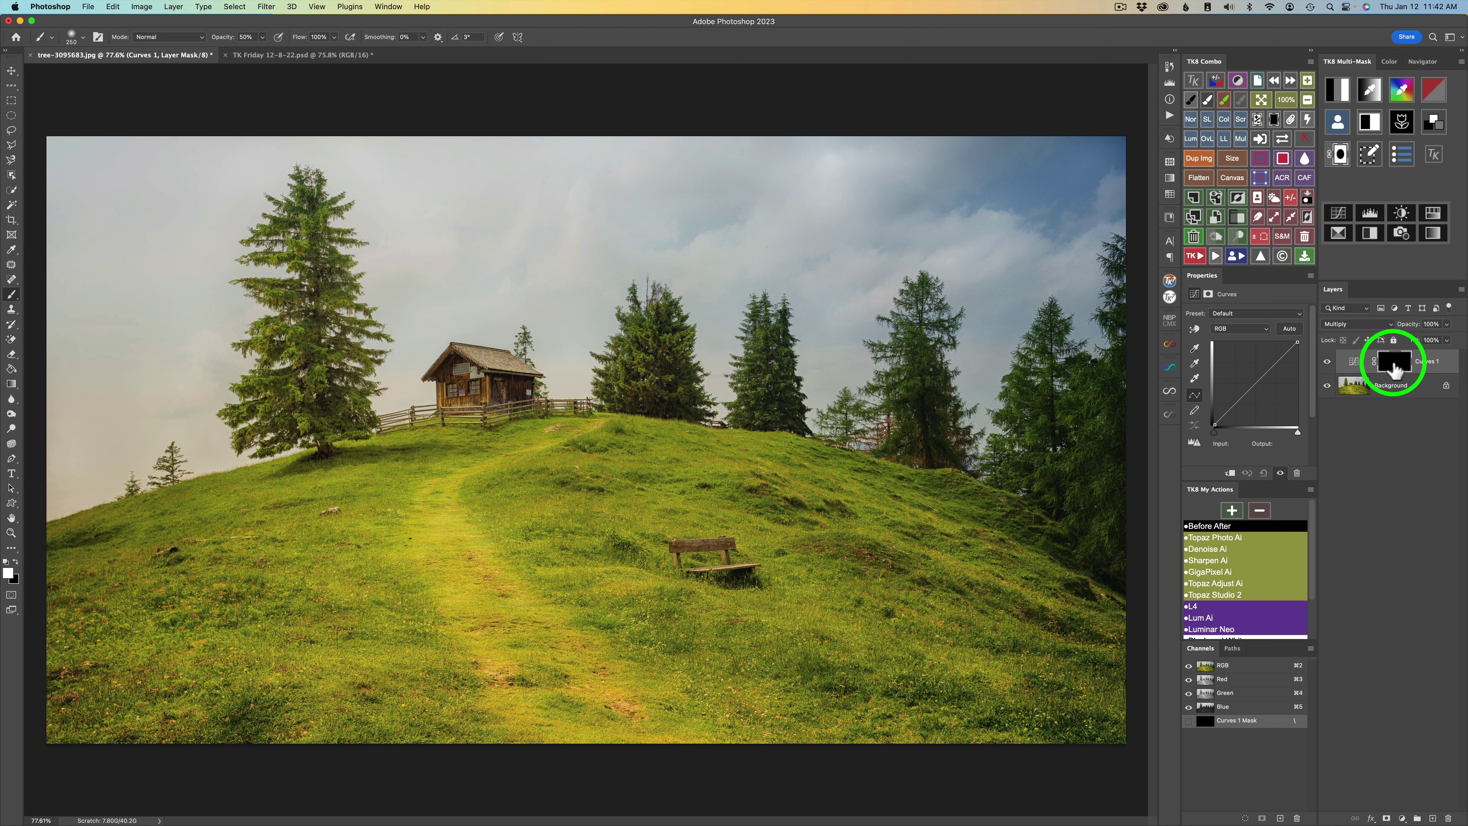
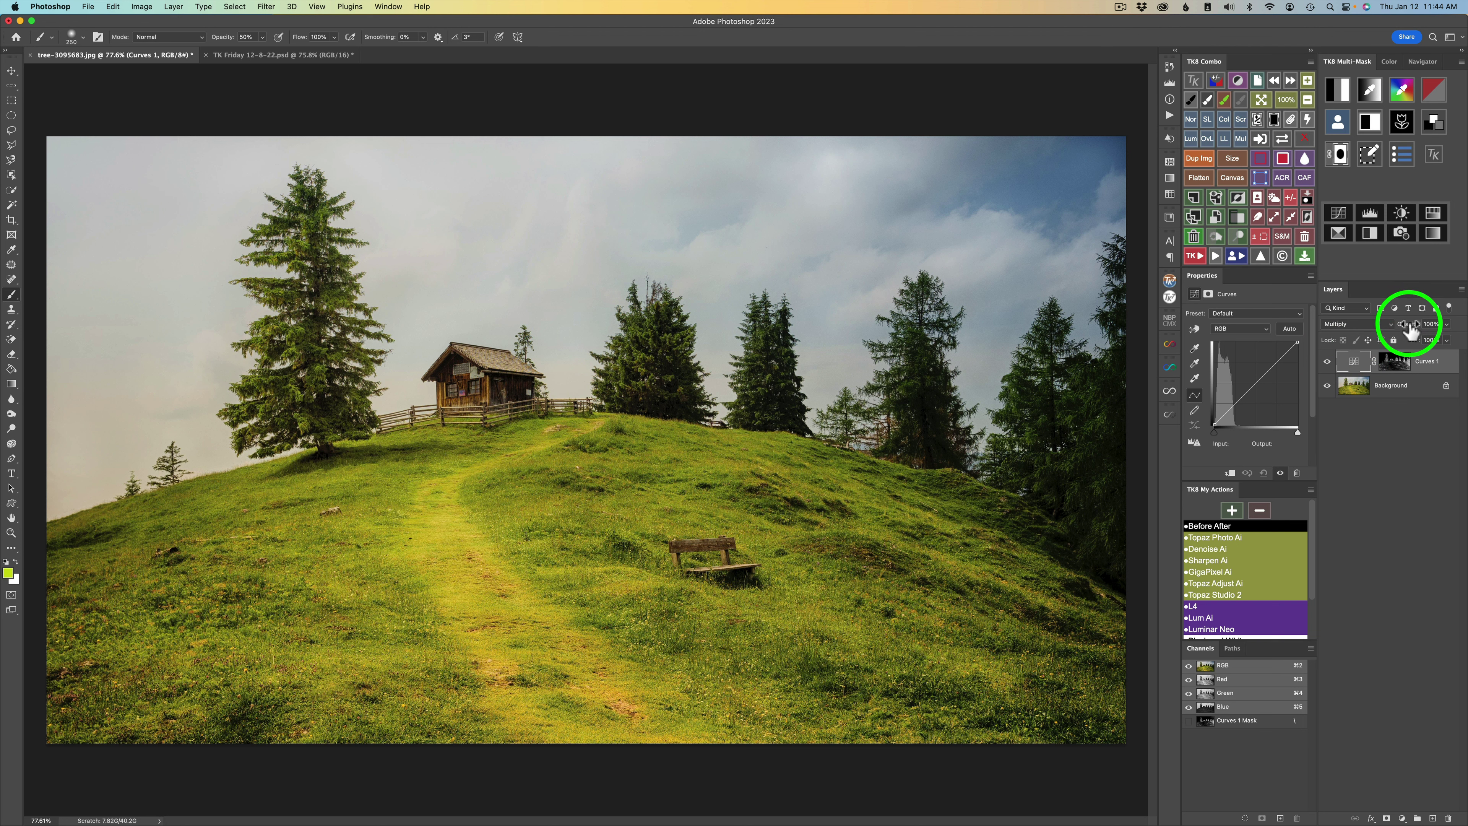
# Step: Set the Curves 1 layer's opacity to 100% and fill its layer mask with black
pyautogui.moveTo(1410, 330); pyautogui.dragTo(1463, 331)
pyautogui.press('Return')
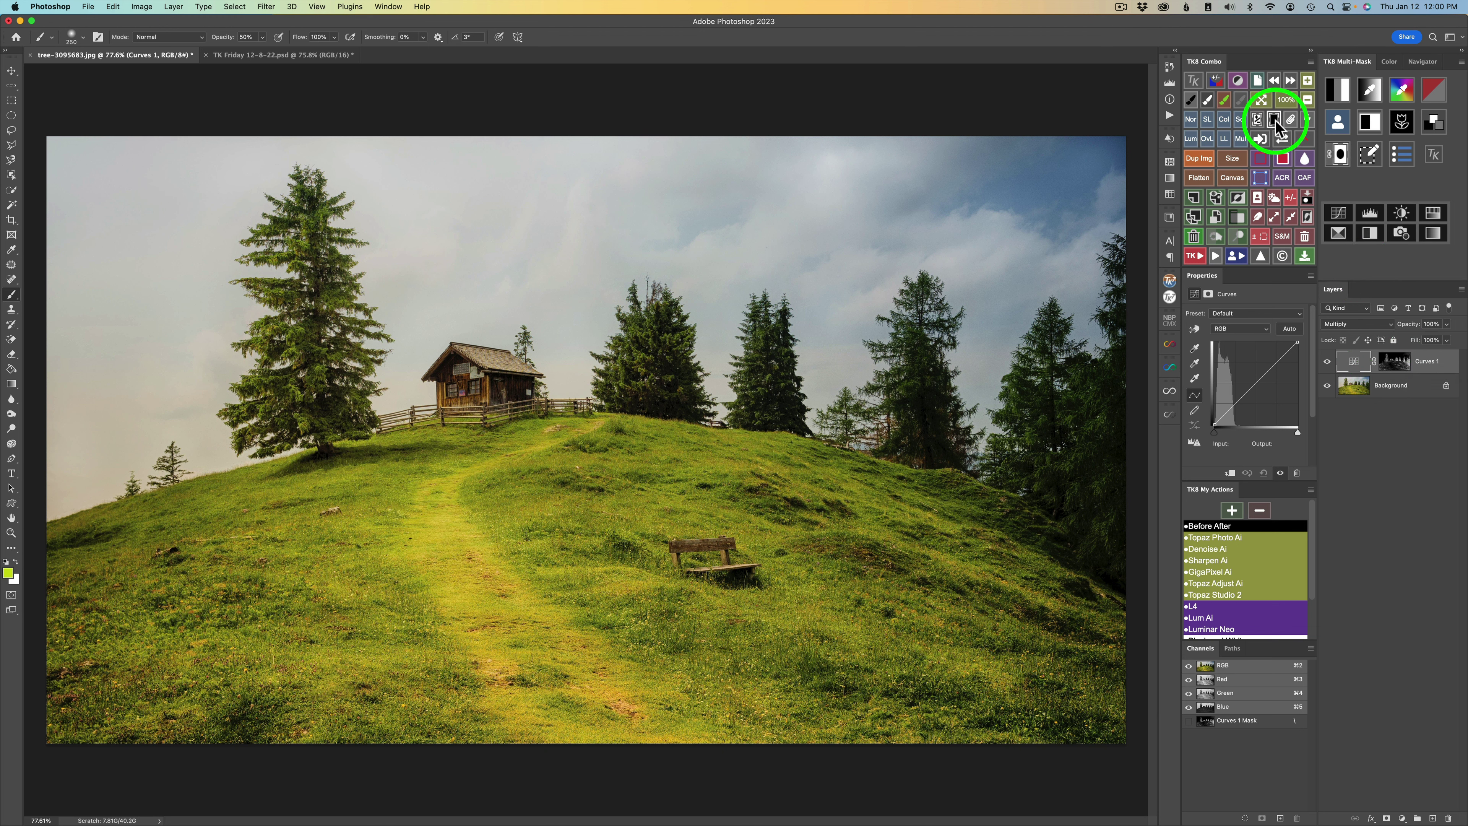
pyautogui.click(1275, 121)
pyautogui.click(1397, 363)
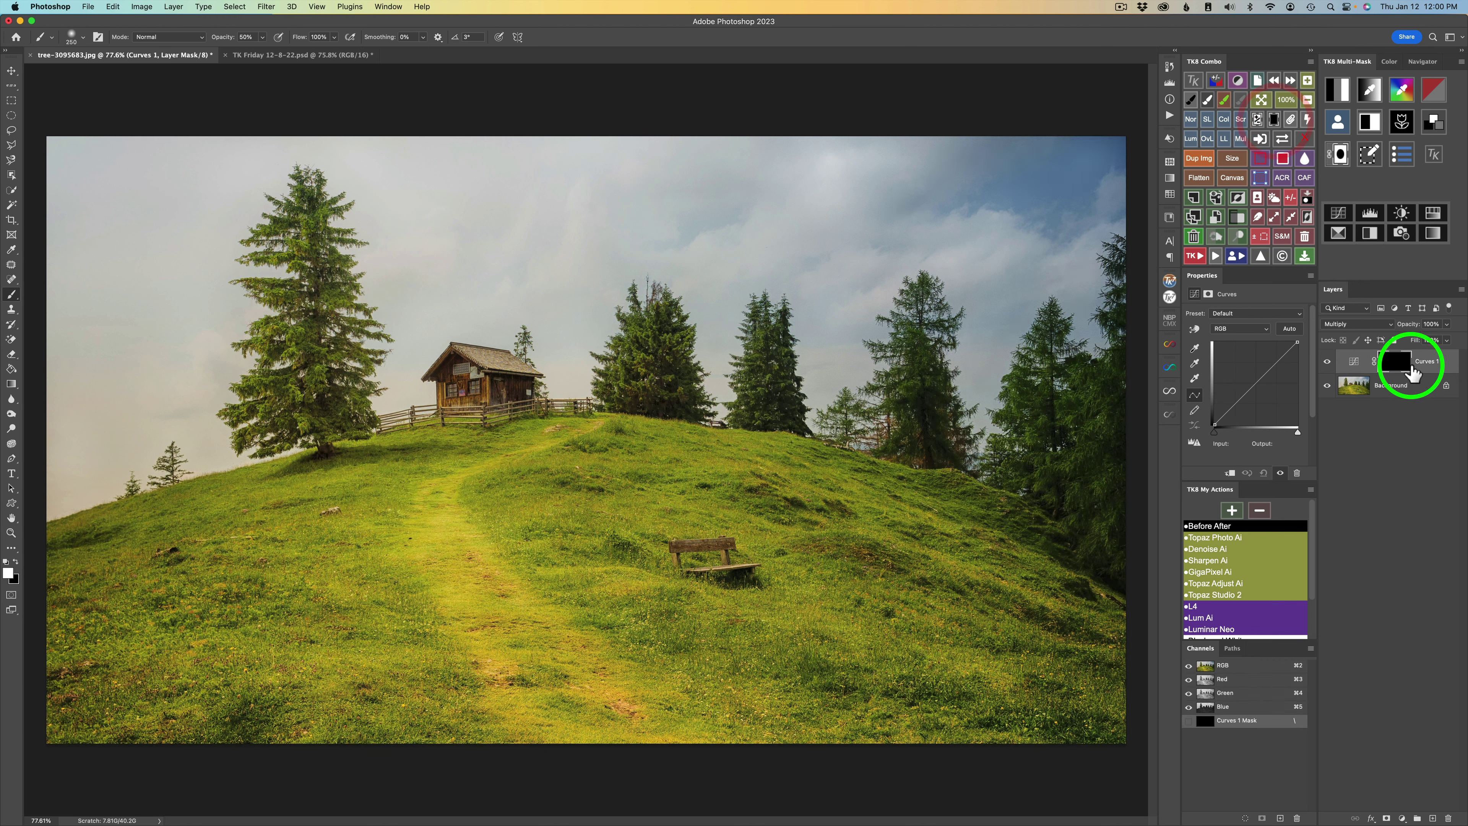
# Step: Generate an RGB Darks 2 luminosity mask and refine its contrast with the Levels midtone control
pyautogui.click(1336, 89)
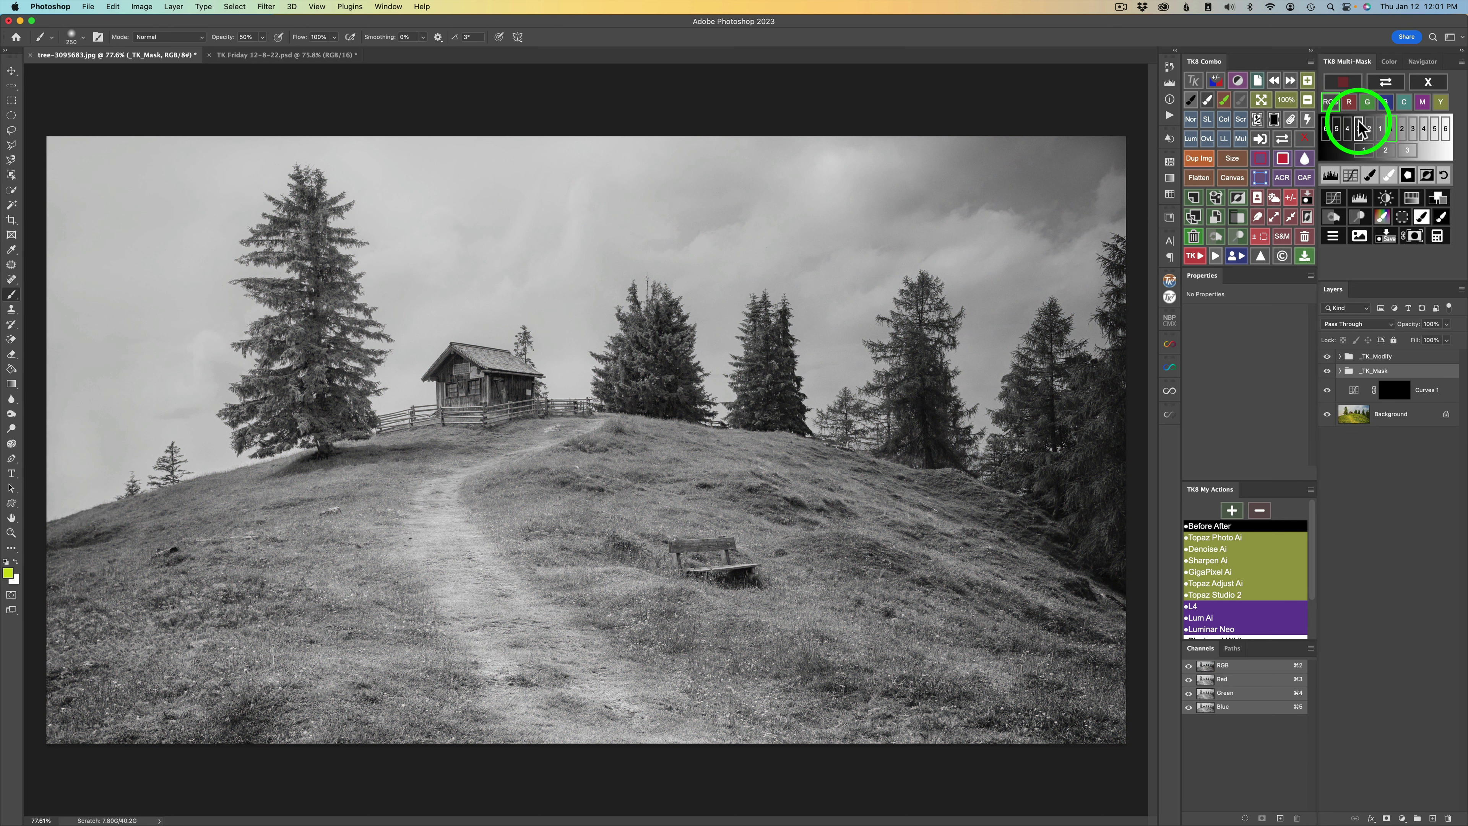
pyautogui.click(1379, 127)
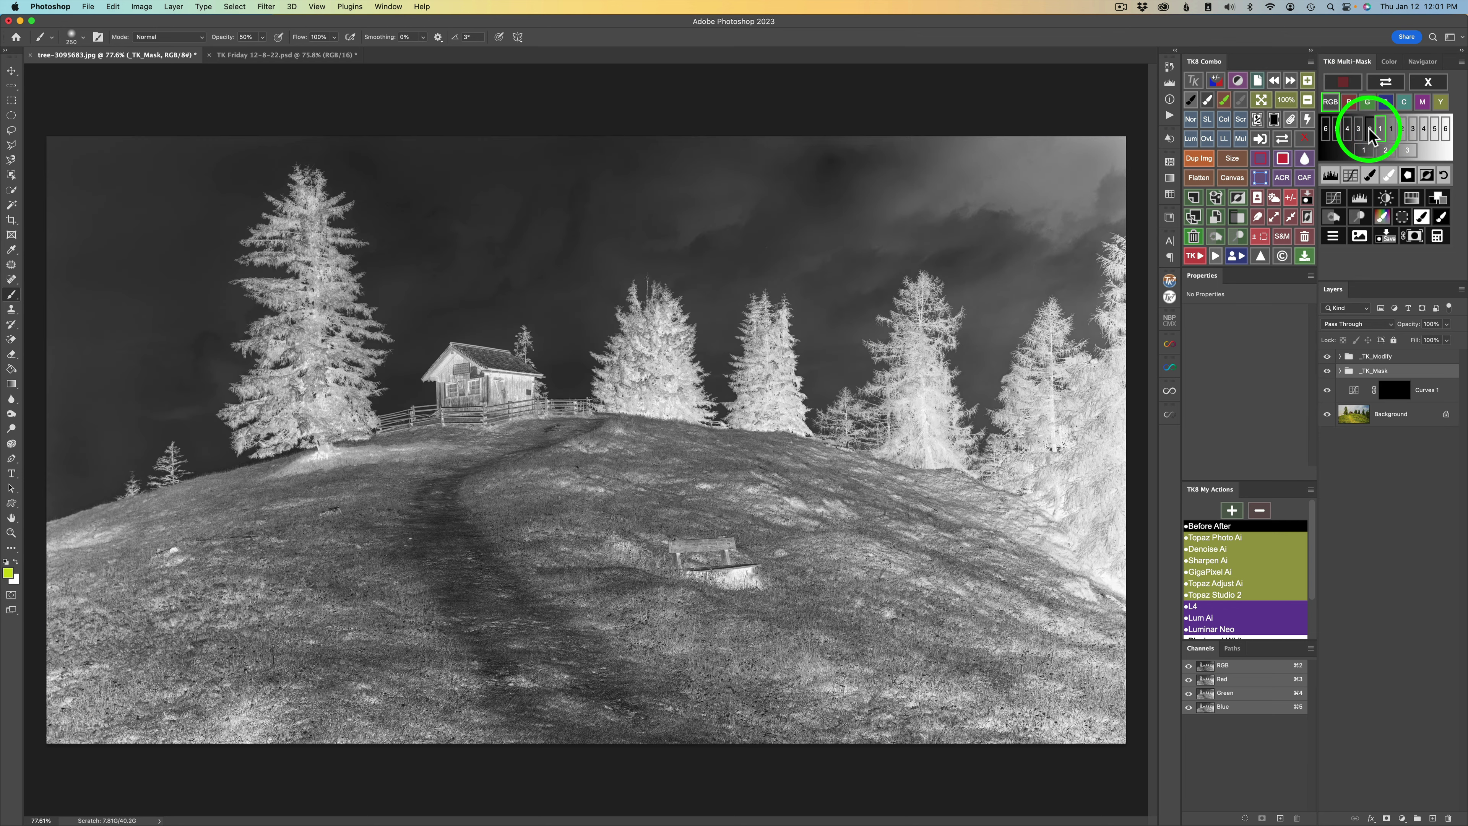
pyautogui.click(1369, 130)
pyautogui.click(1330, 174)
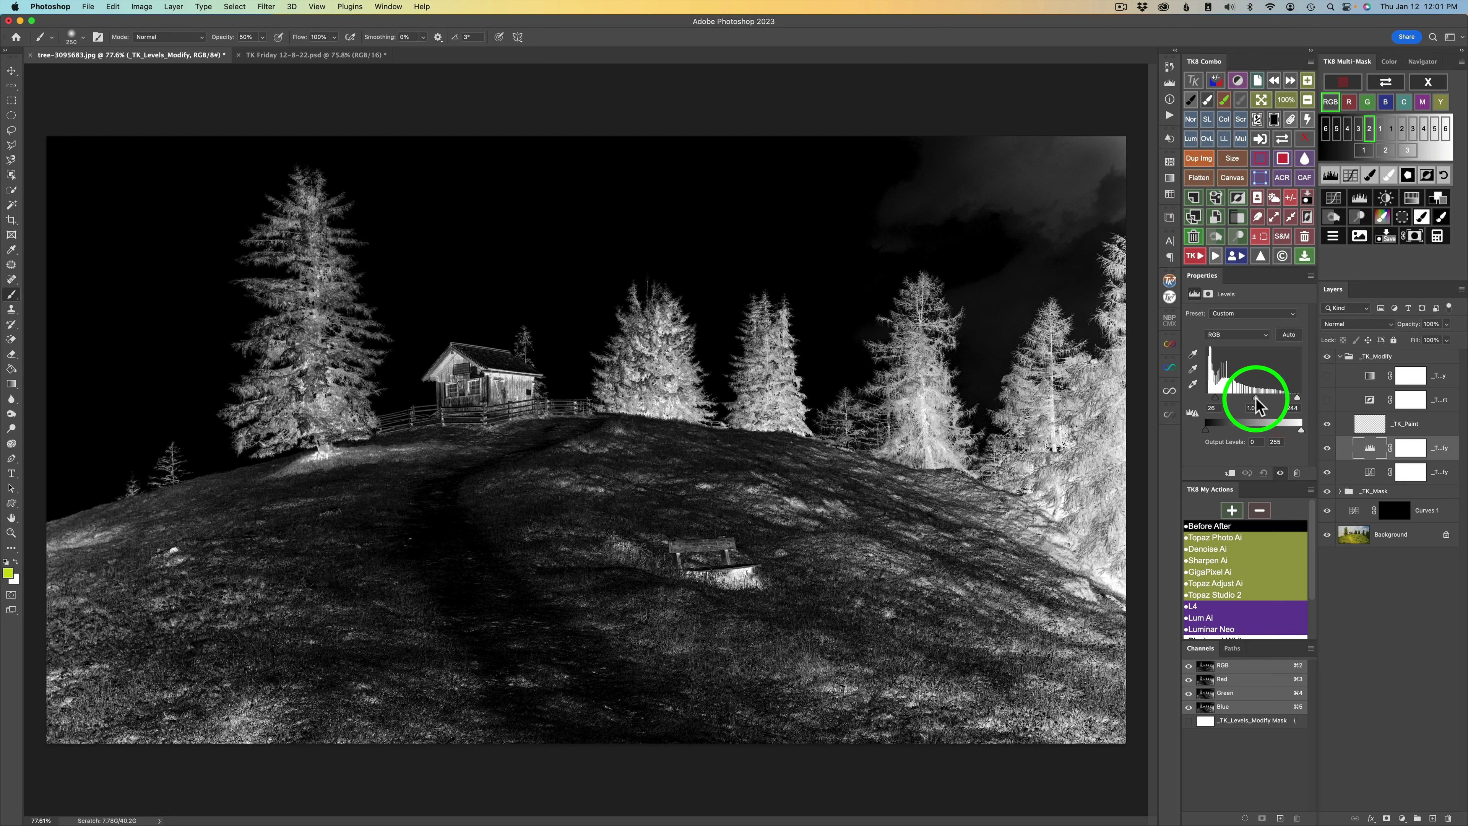
pyautogui.moveTo(1257, 398); pyautogui.dragTo(1252, 398)
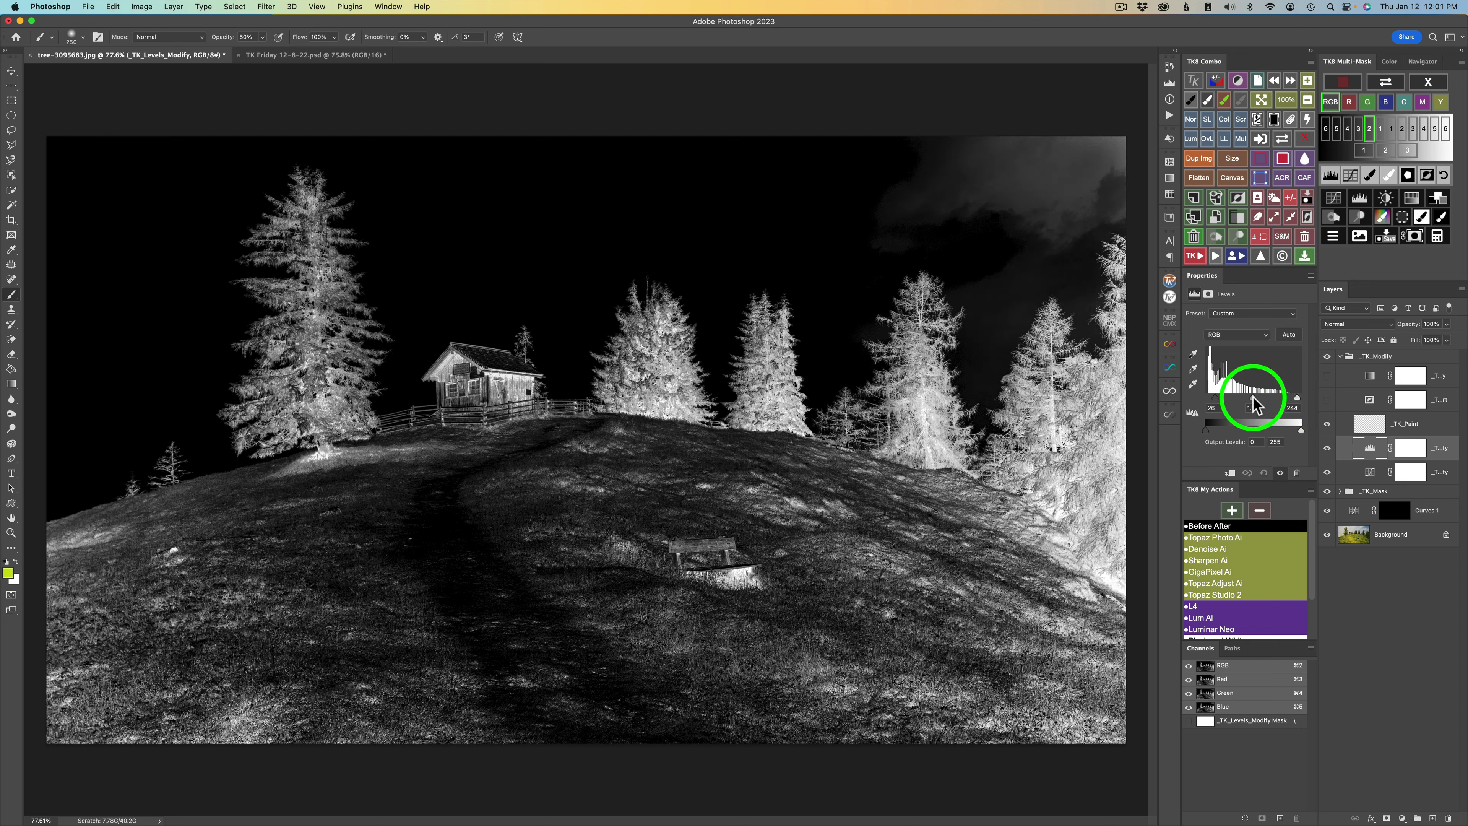
# Step: Load the darks mask as a selection and paint white on the Curves 1 mask over trees, cabin and dark grass at 50% and 30% opacity
pyautogui.click(1402, 217)
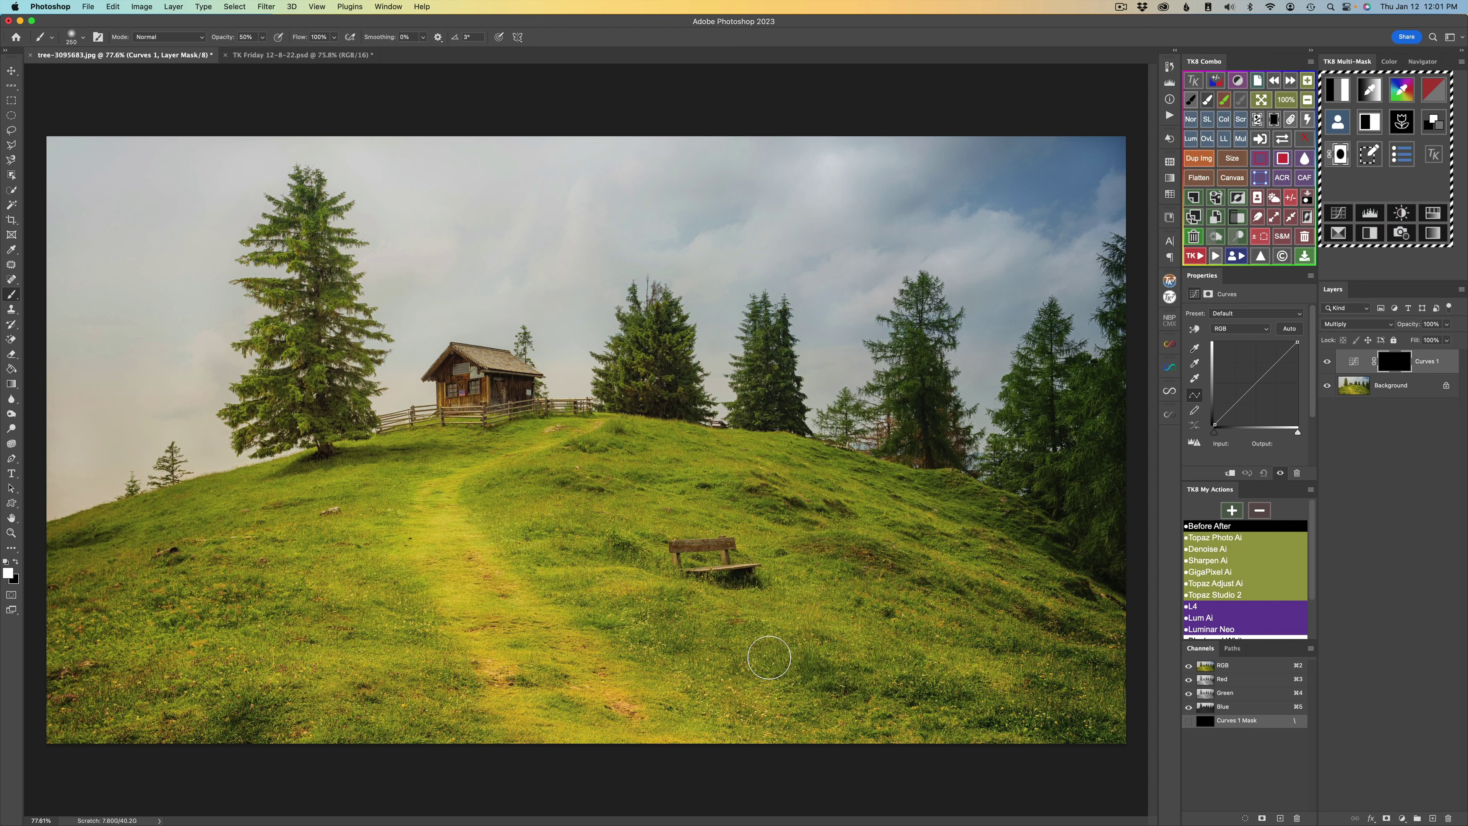
pyautogui.moveTo(737, 636); pyautogui.dragTo(738, 639)
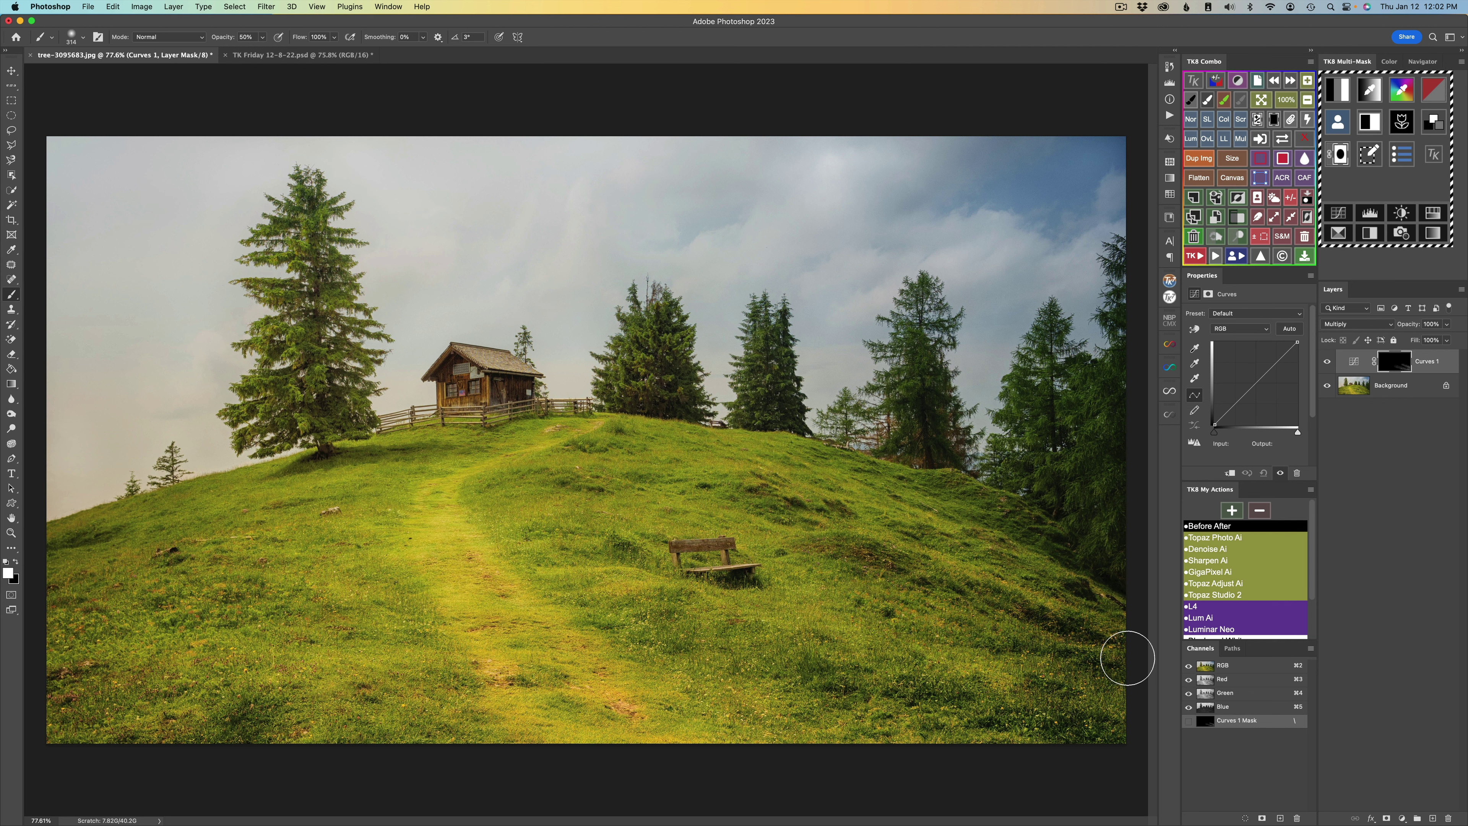
pyautogui.press('3')
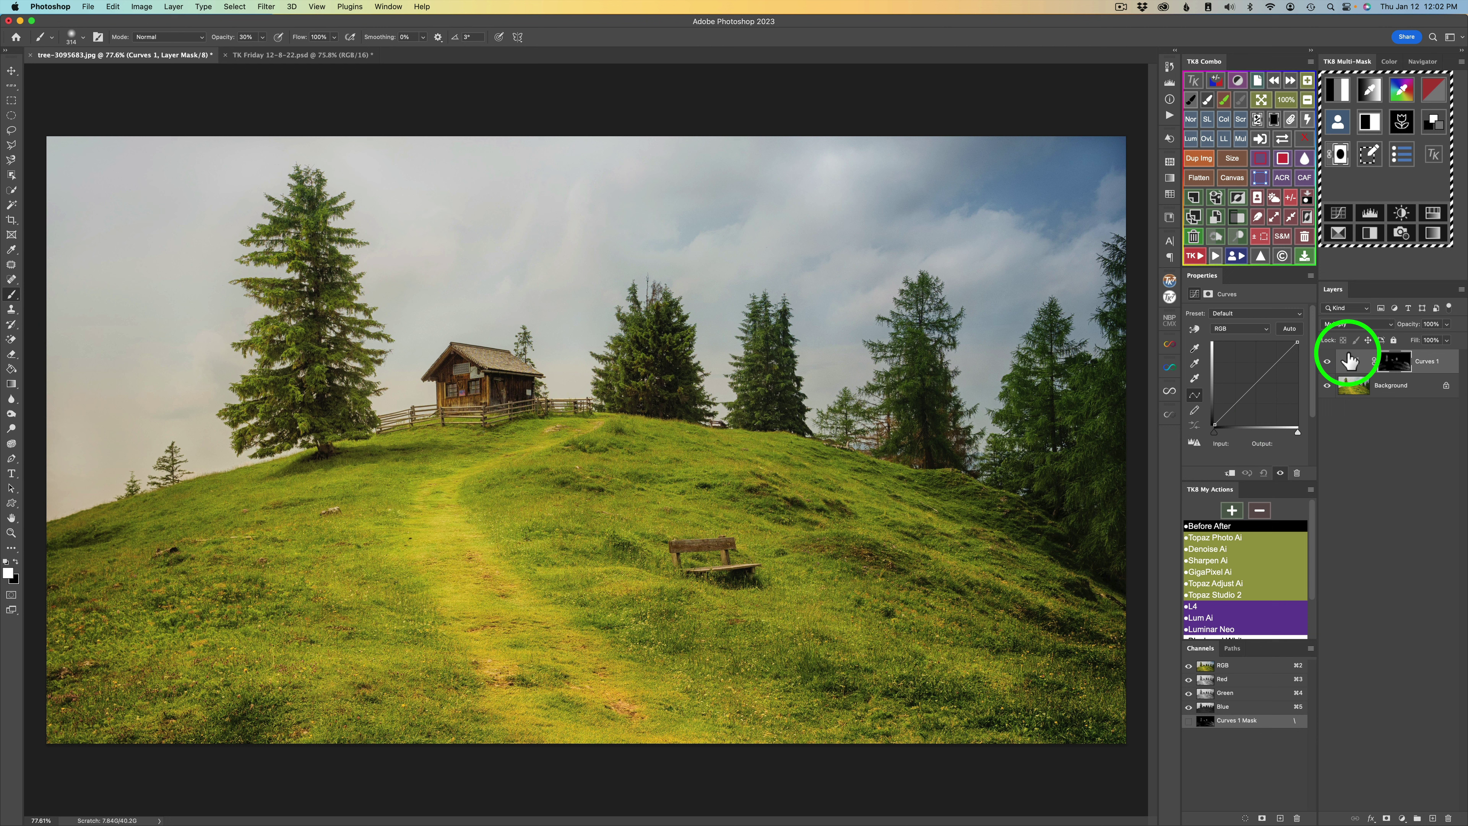
# Step: Compare the image with and without the Curves 1 layer and inspect its painted mask
pyautogui.click(1326, 361)
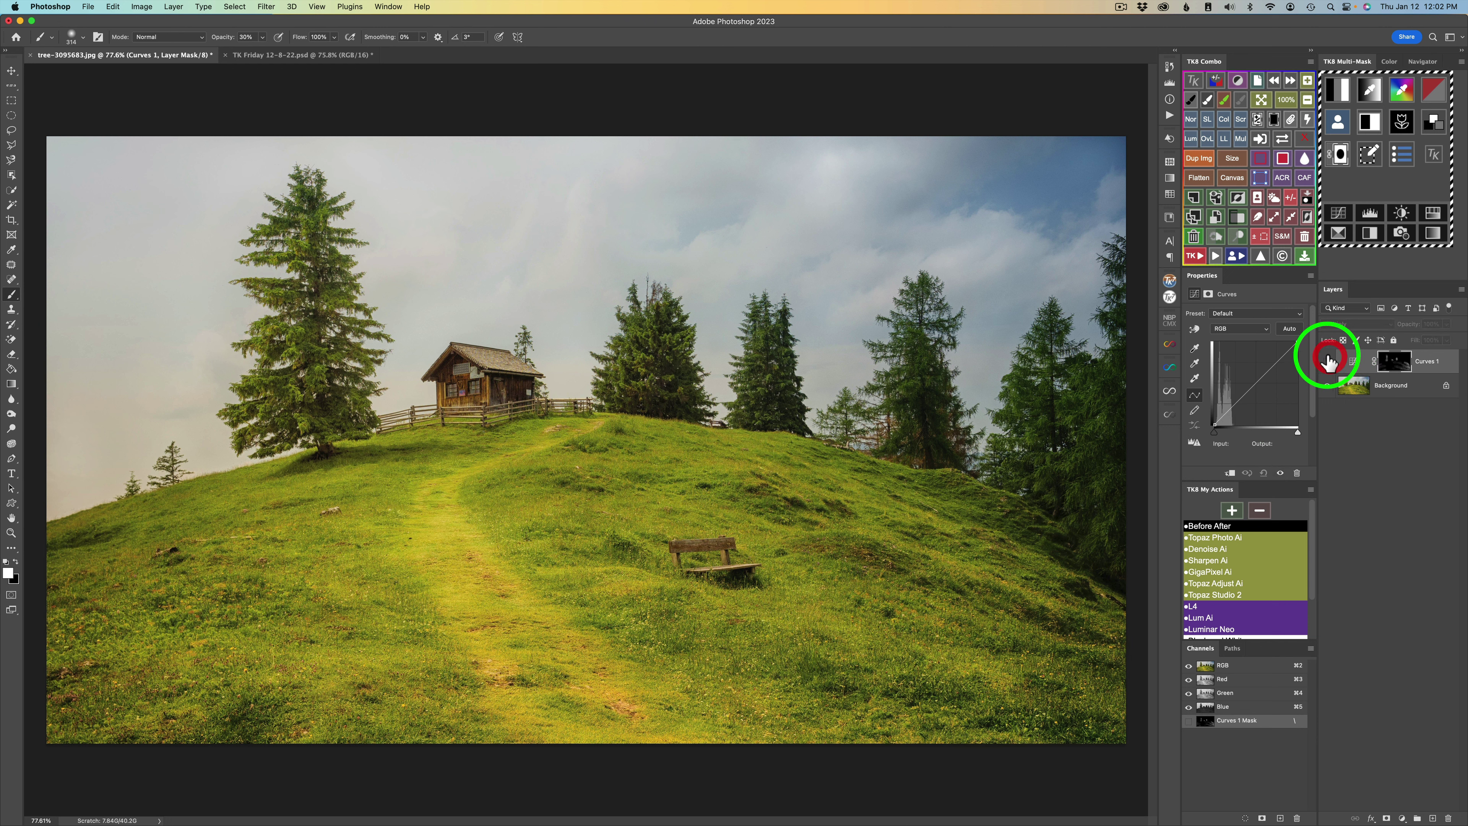
pyautogui.click(1327, 361)
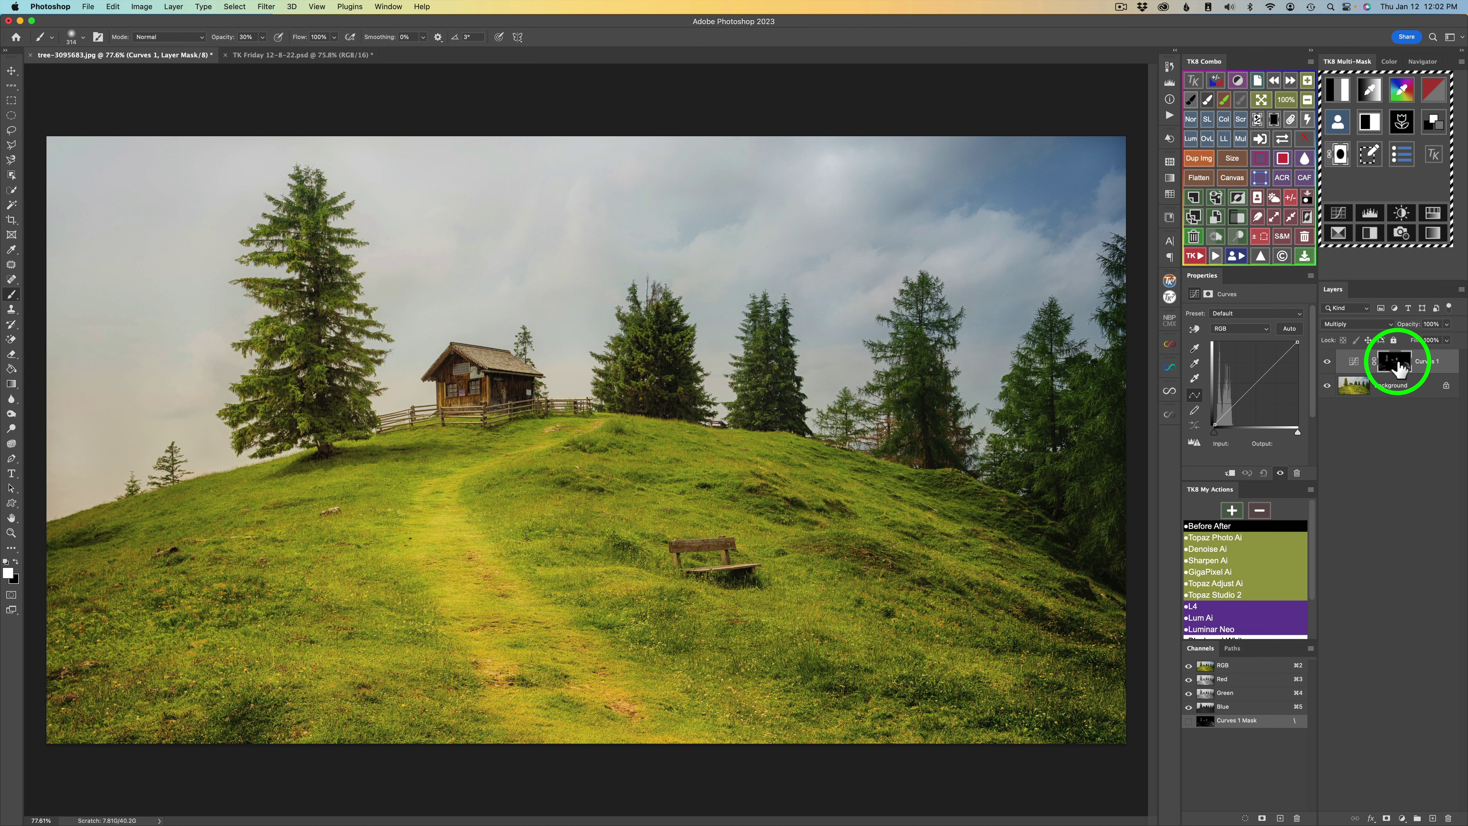
pyautogui.click(1283, 142)
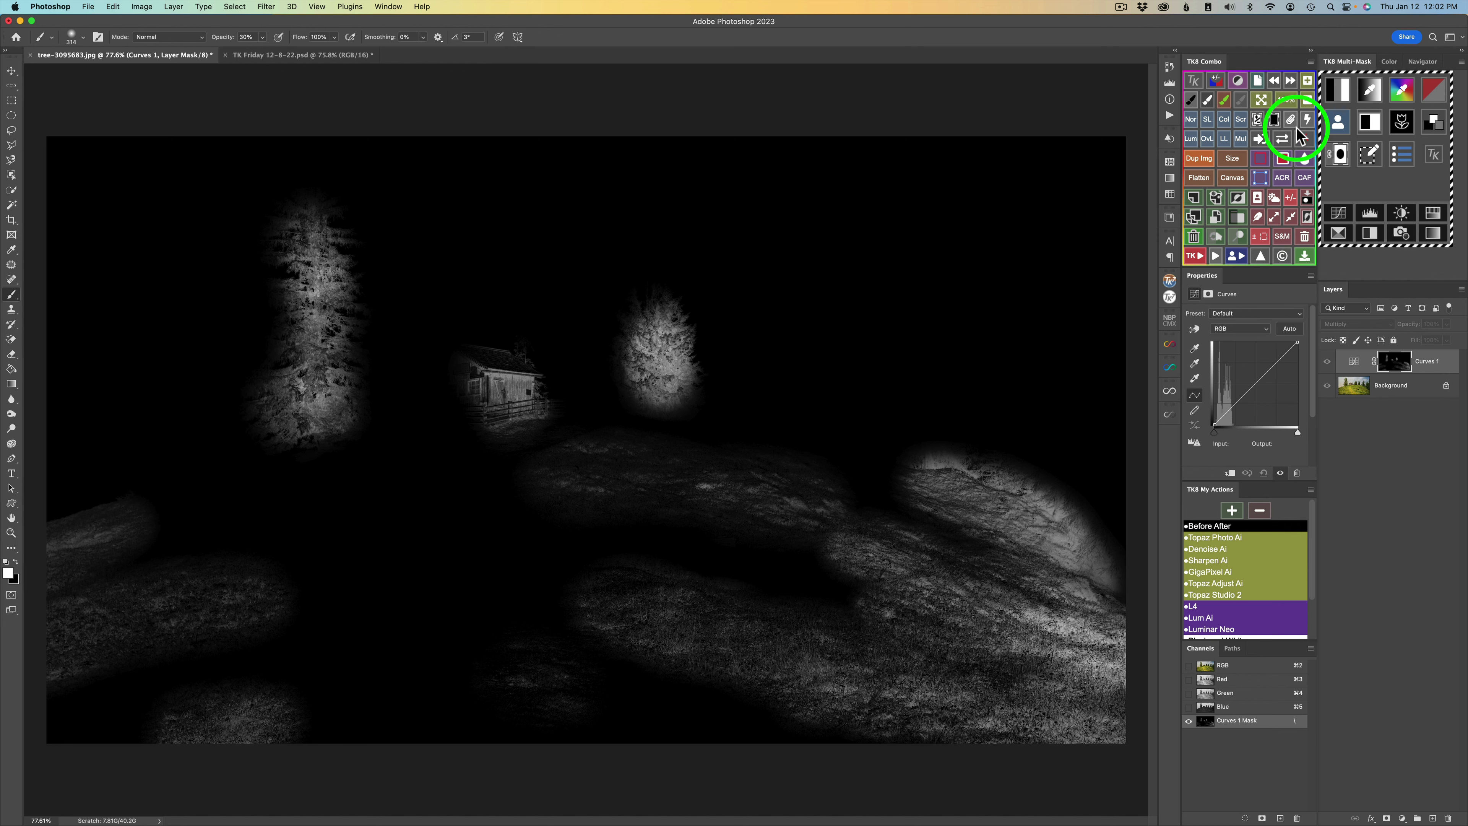
pyautogui.click(1284, 140)
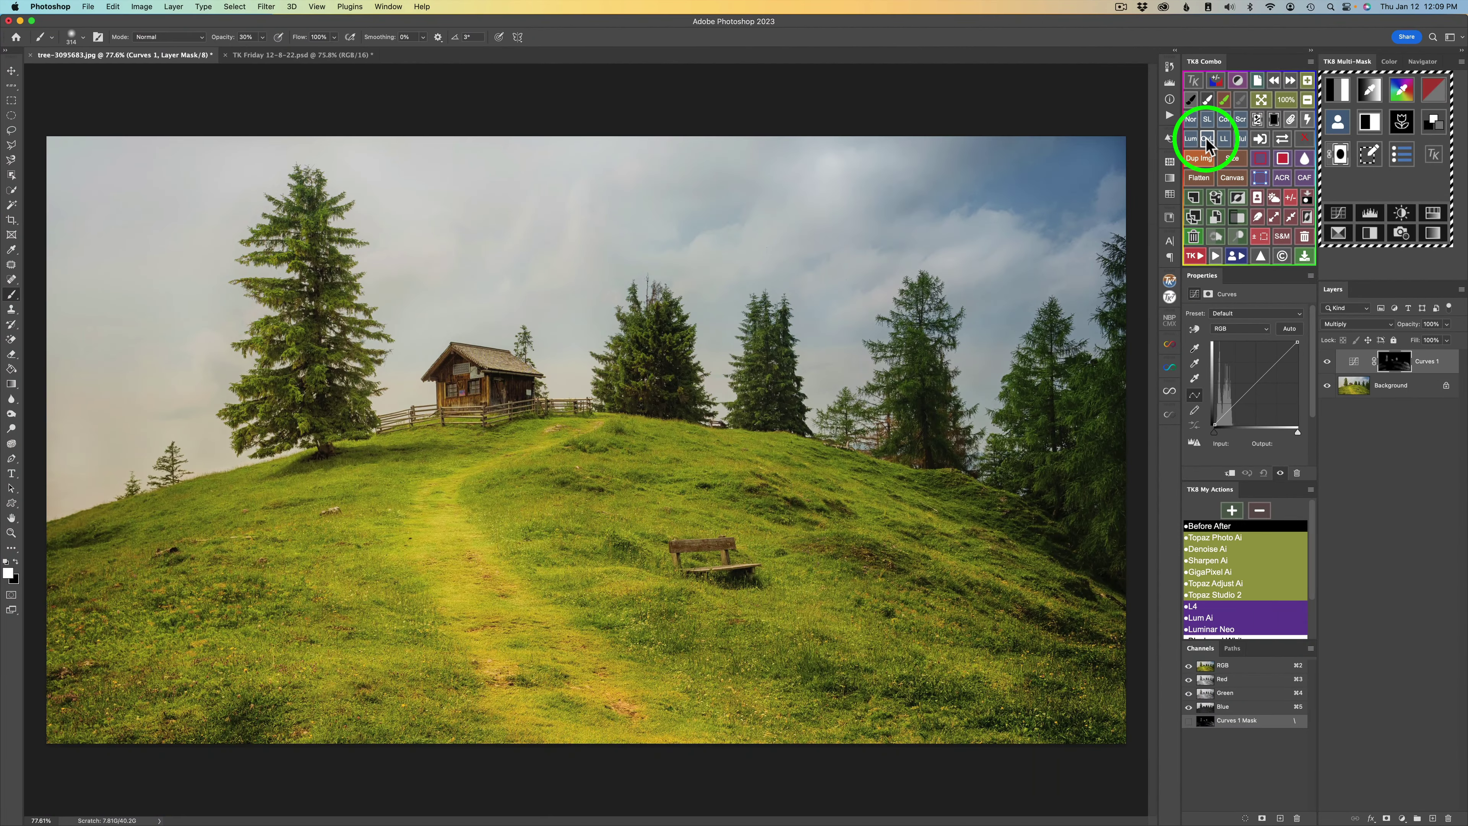
# Step: Try Overlay and Soft Light blending on the Curves 1 layer, compare its visibility, and return it to Multiply
pyautogui.click(1207, 139)
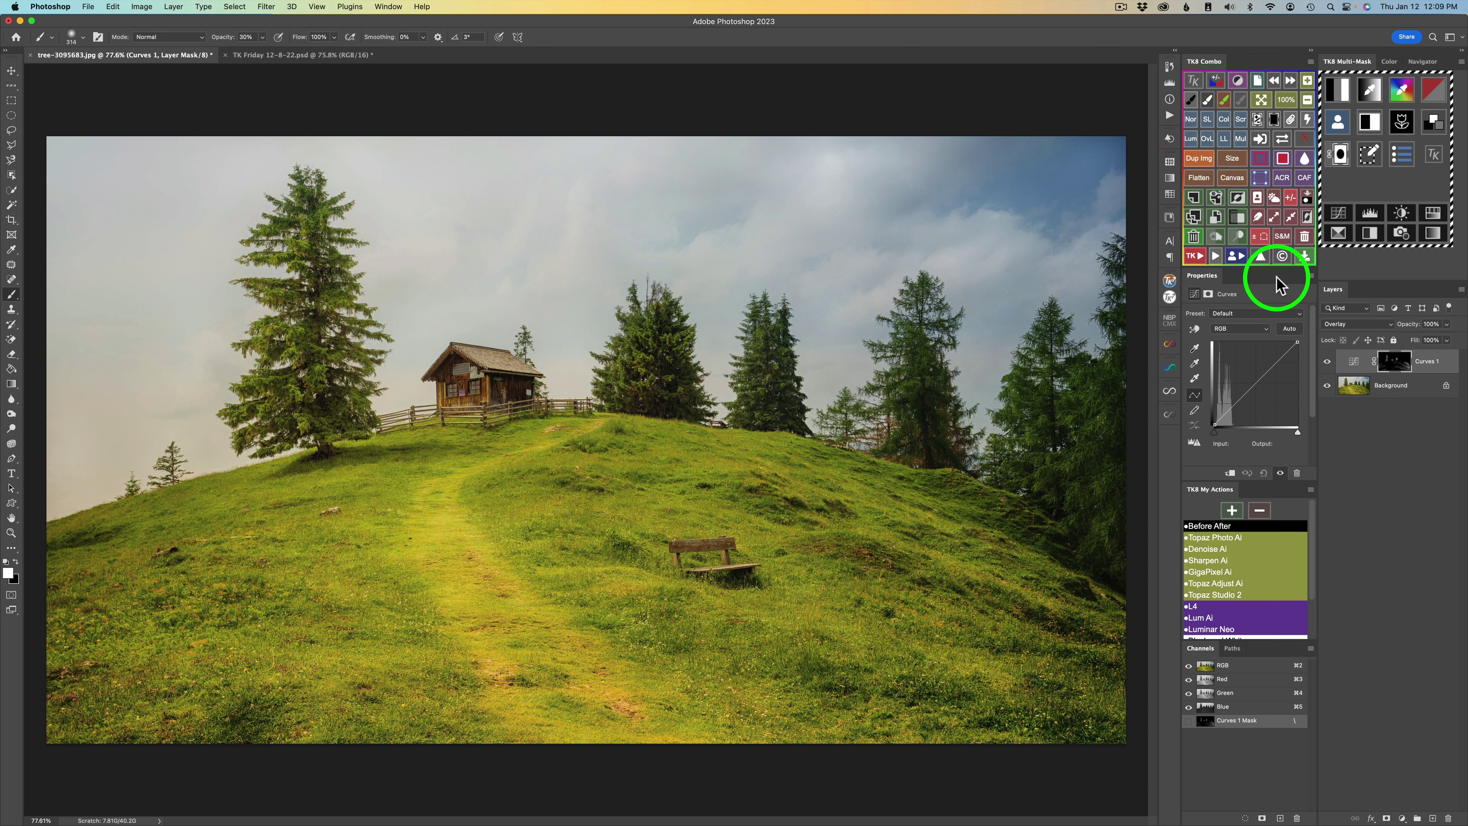
pyautogui.click(1327, 361)
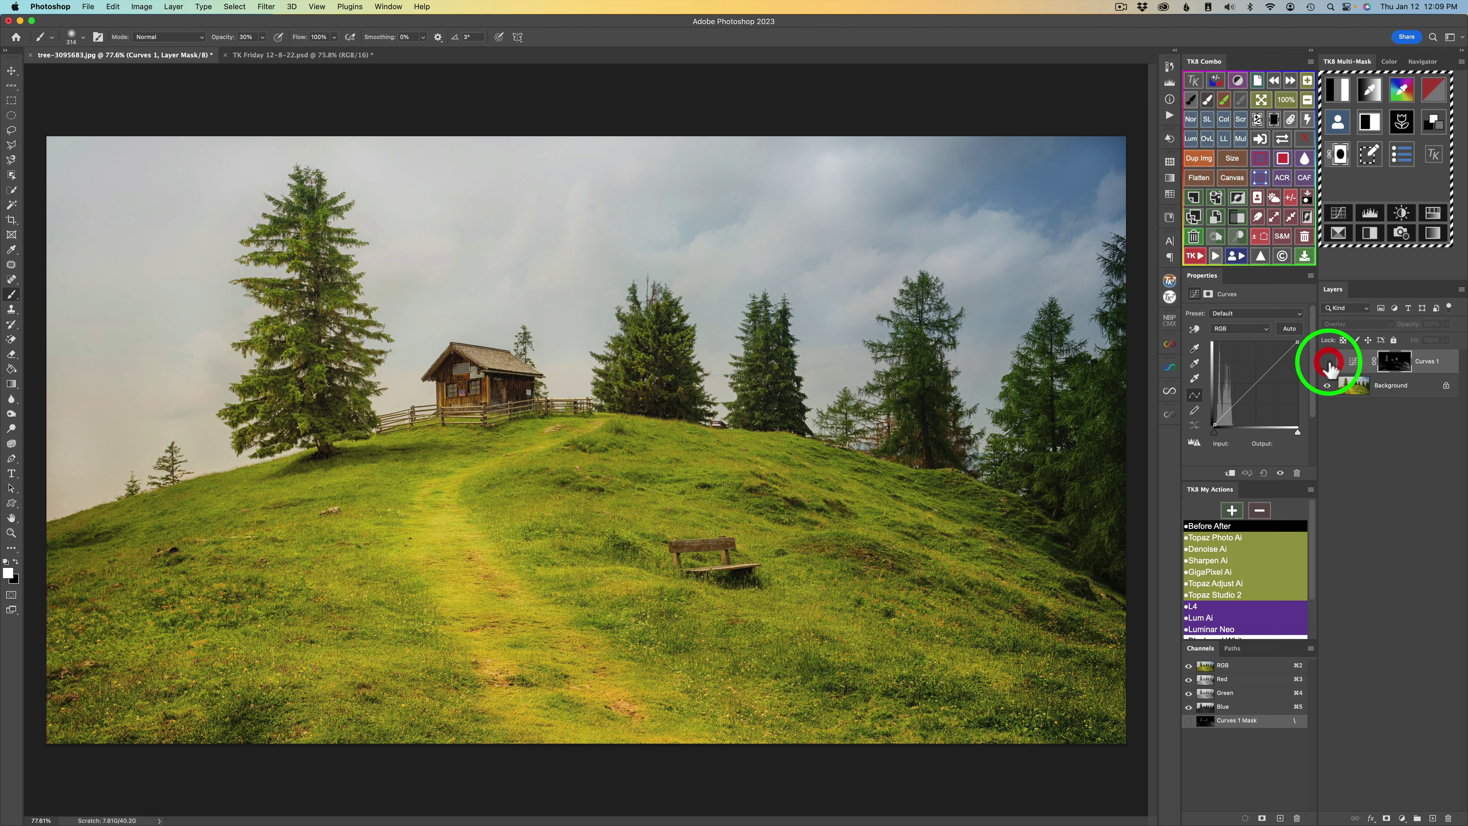
pyautogui.click(1327, 362)
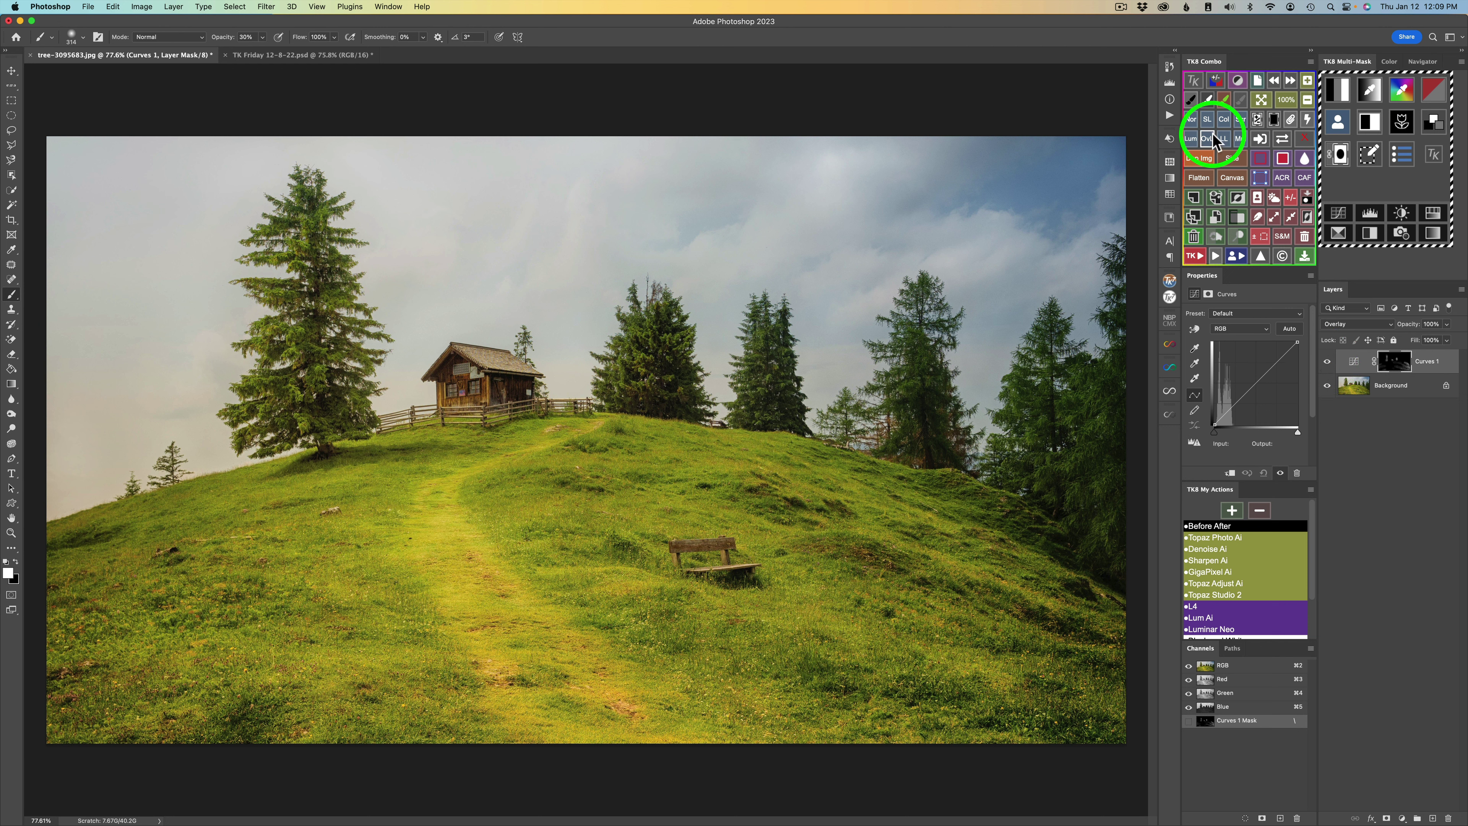
pyautogui.click(1206, 119)
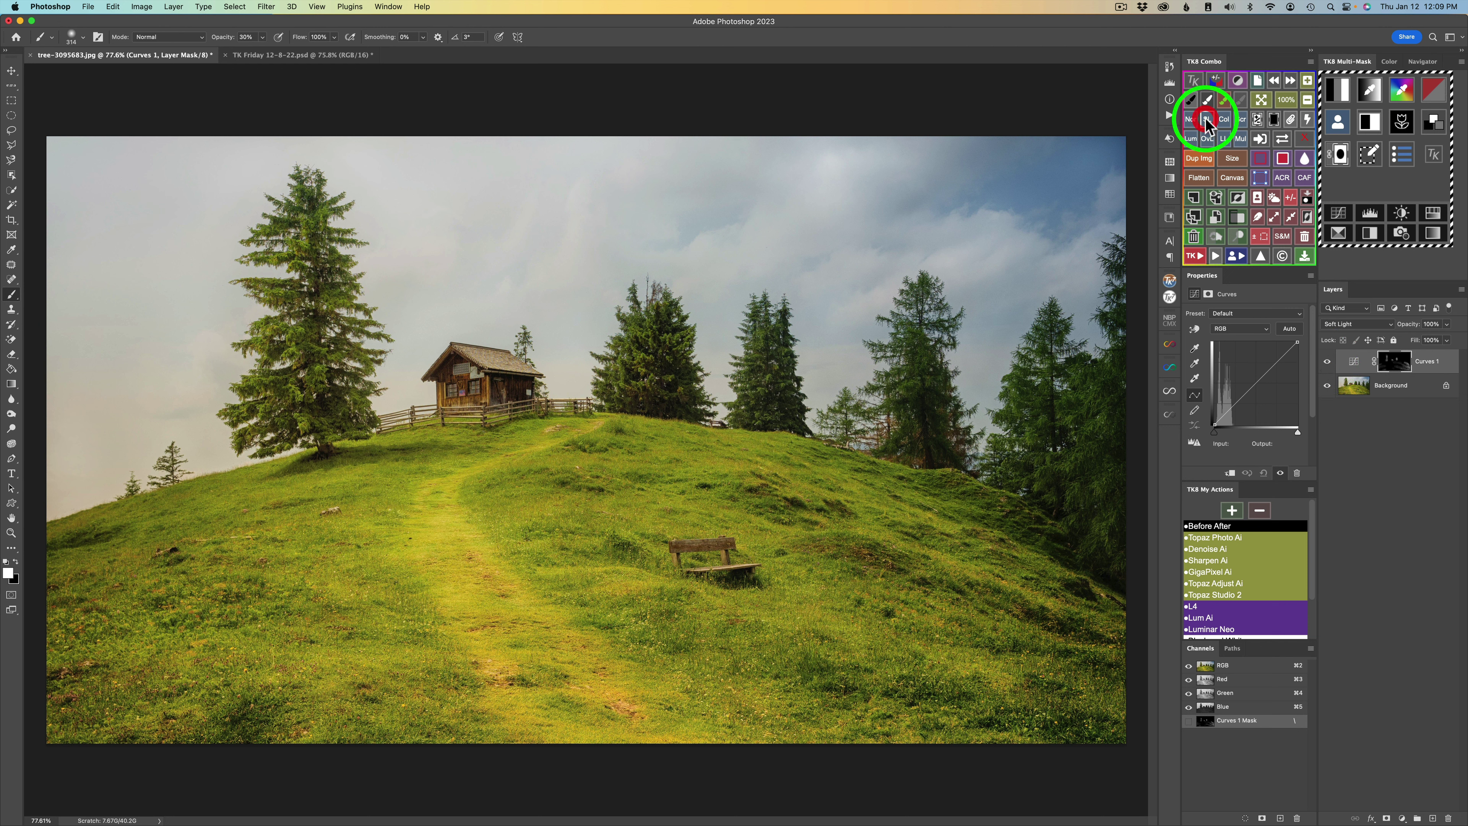
pyautogui.click(1207, 138)
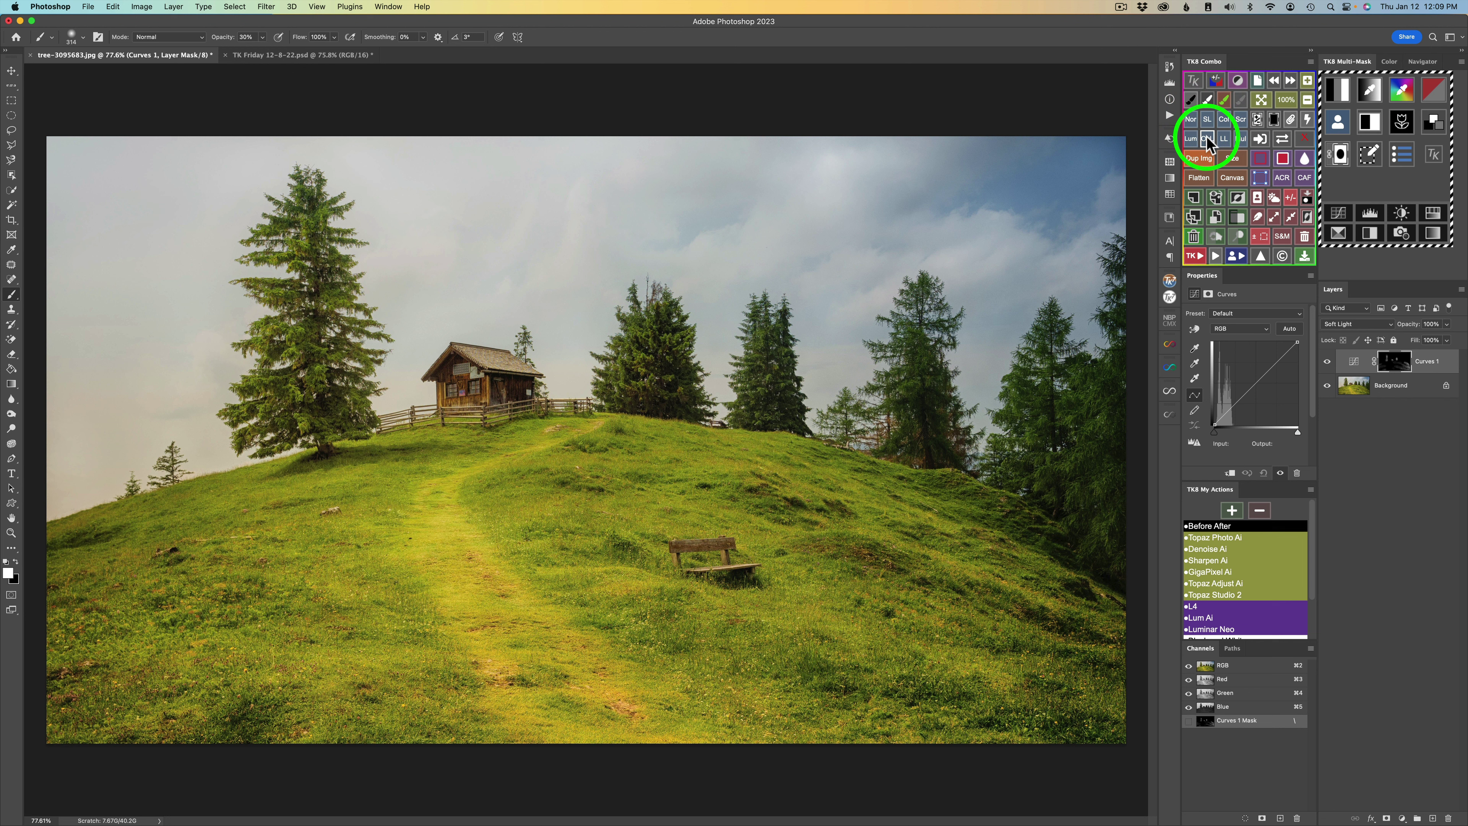
pyautogui.click(1241, 139)
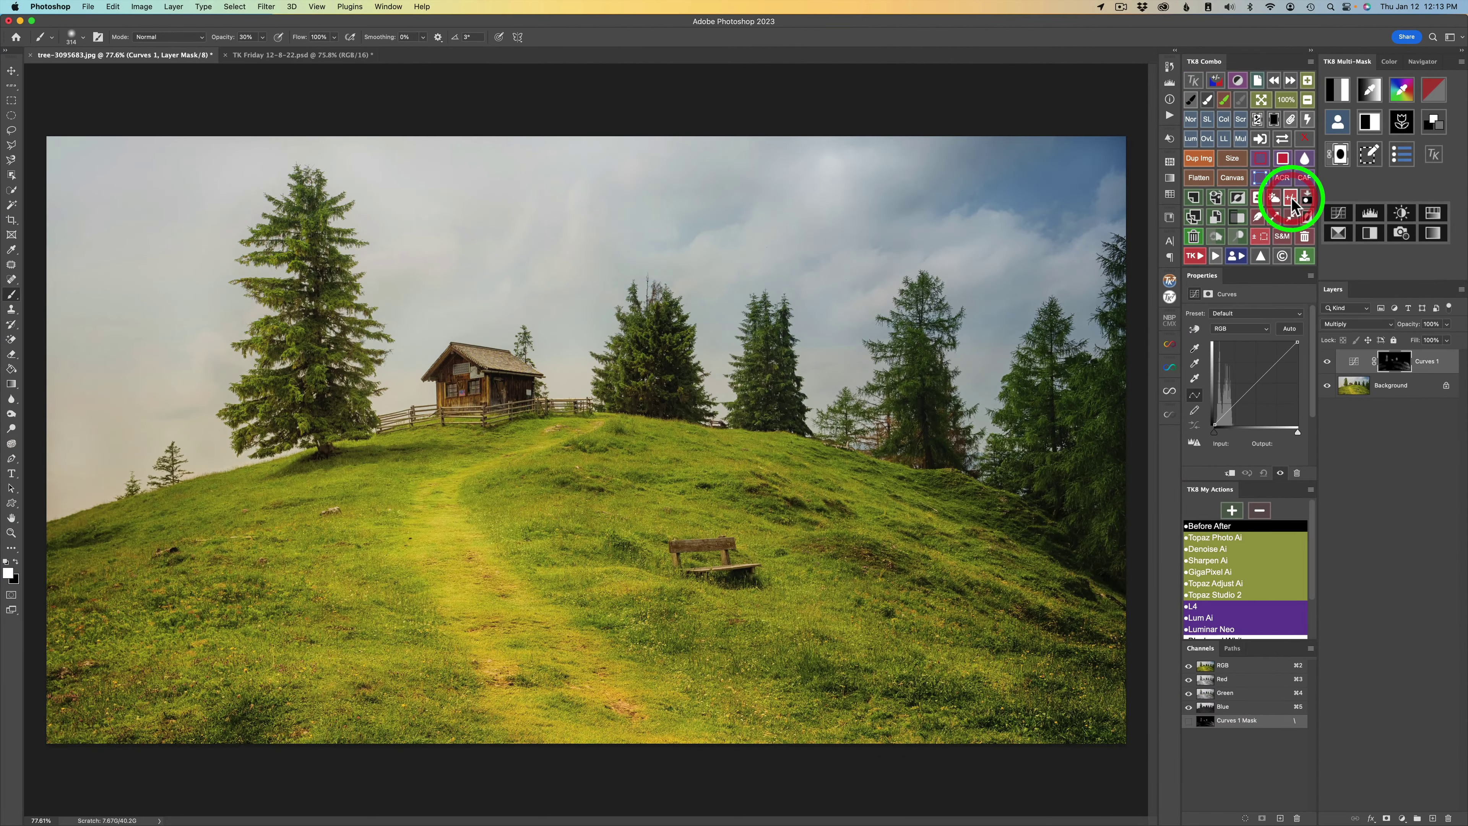
# Step: Add a second Curves adjustment layer above Curves 1, fill its mask with black and set its blending to Screen
pyautogui.click(1338, 216)
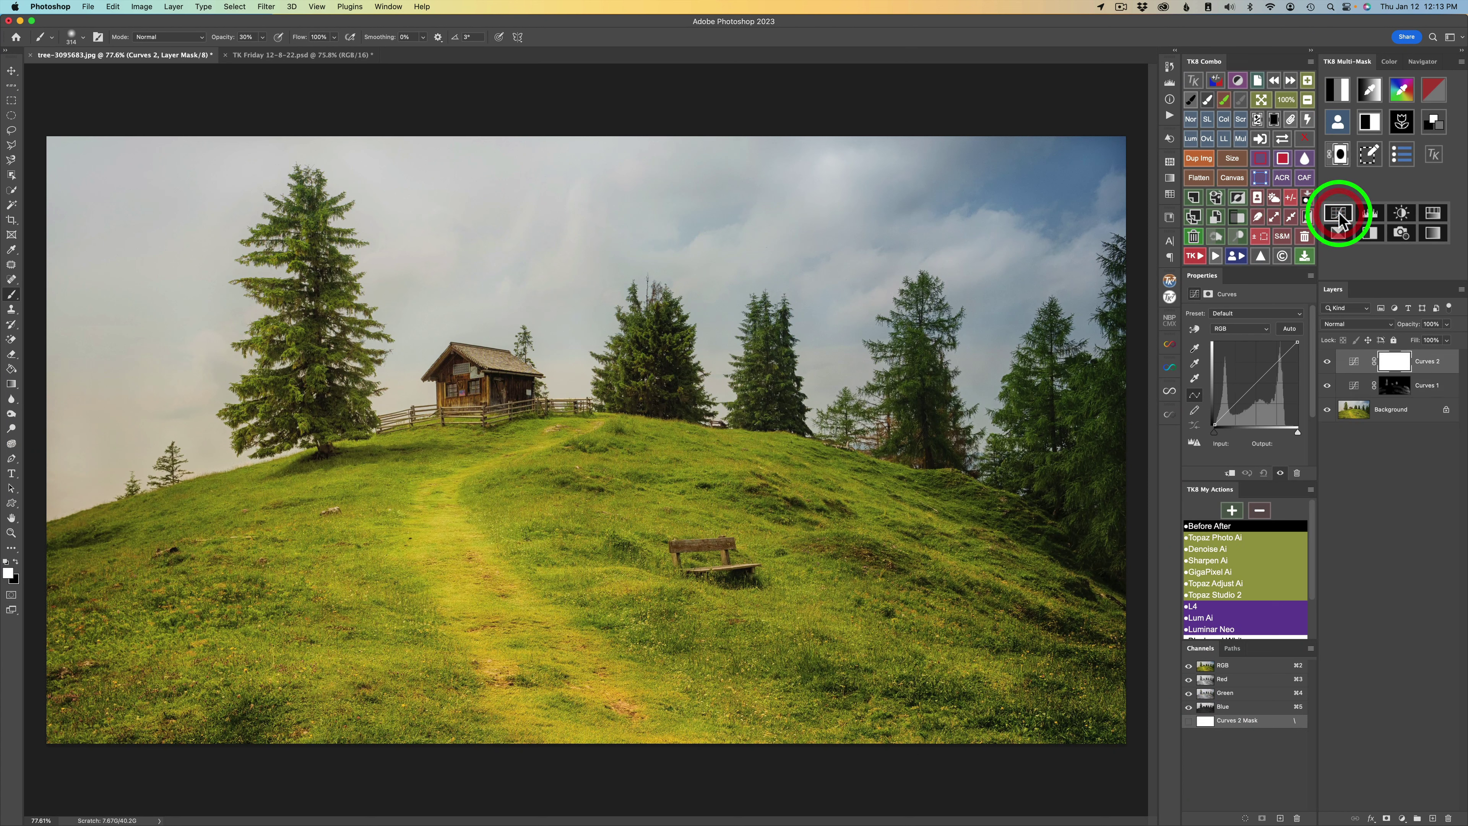
pyautogui.click(1275, 119)
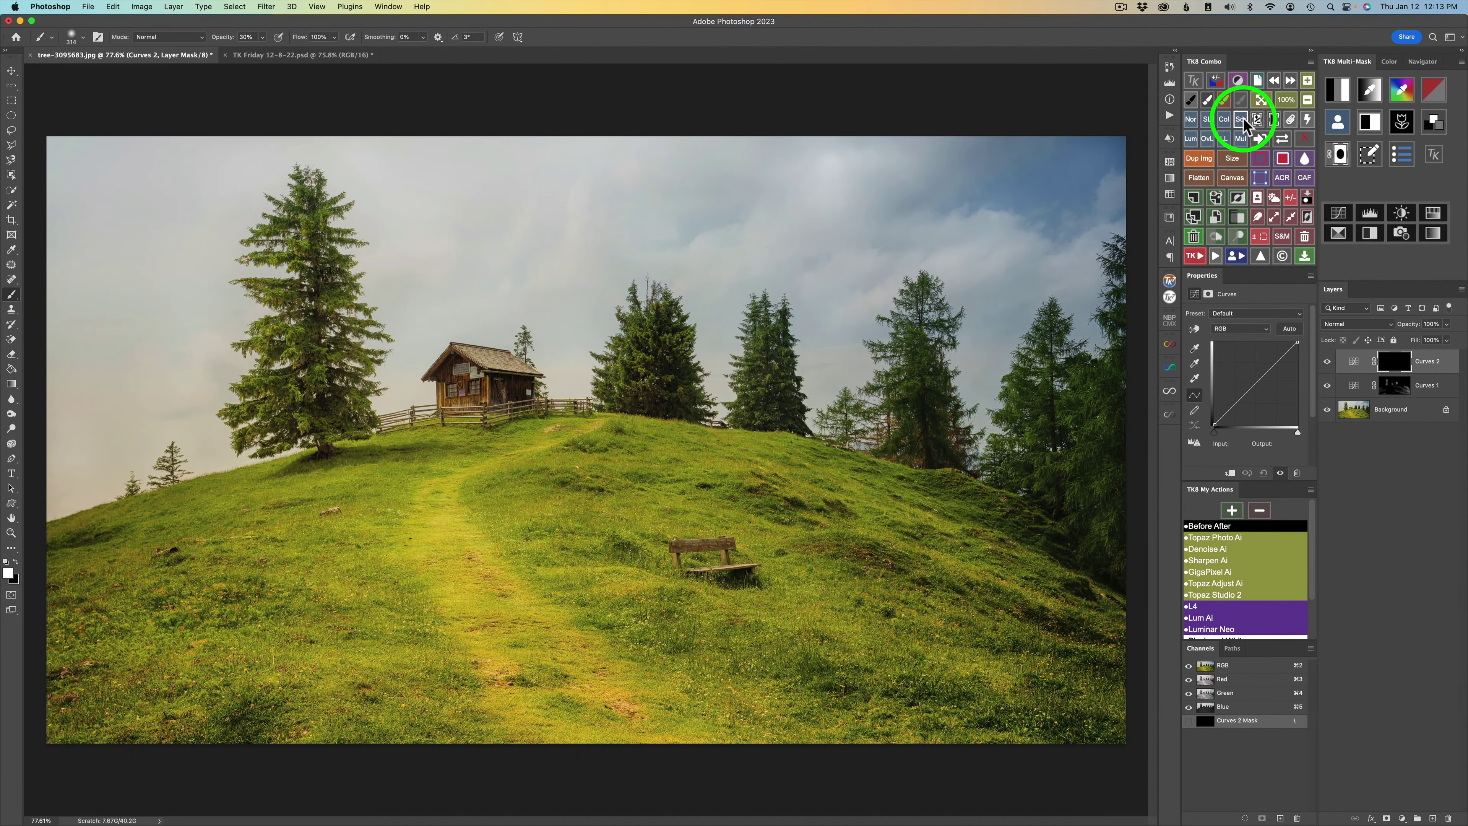
# Step: Generate an RGB Lights 3 luminosity mask, brighten its highlights with Levels and apply it as the Curves 2 layer mask
pyautogui.click(1338, 89)
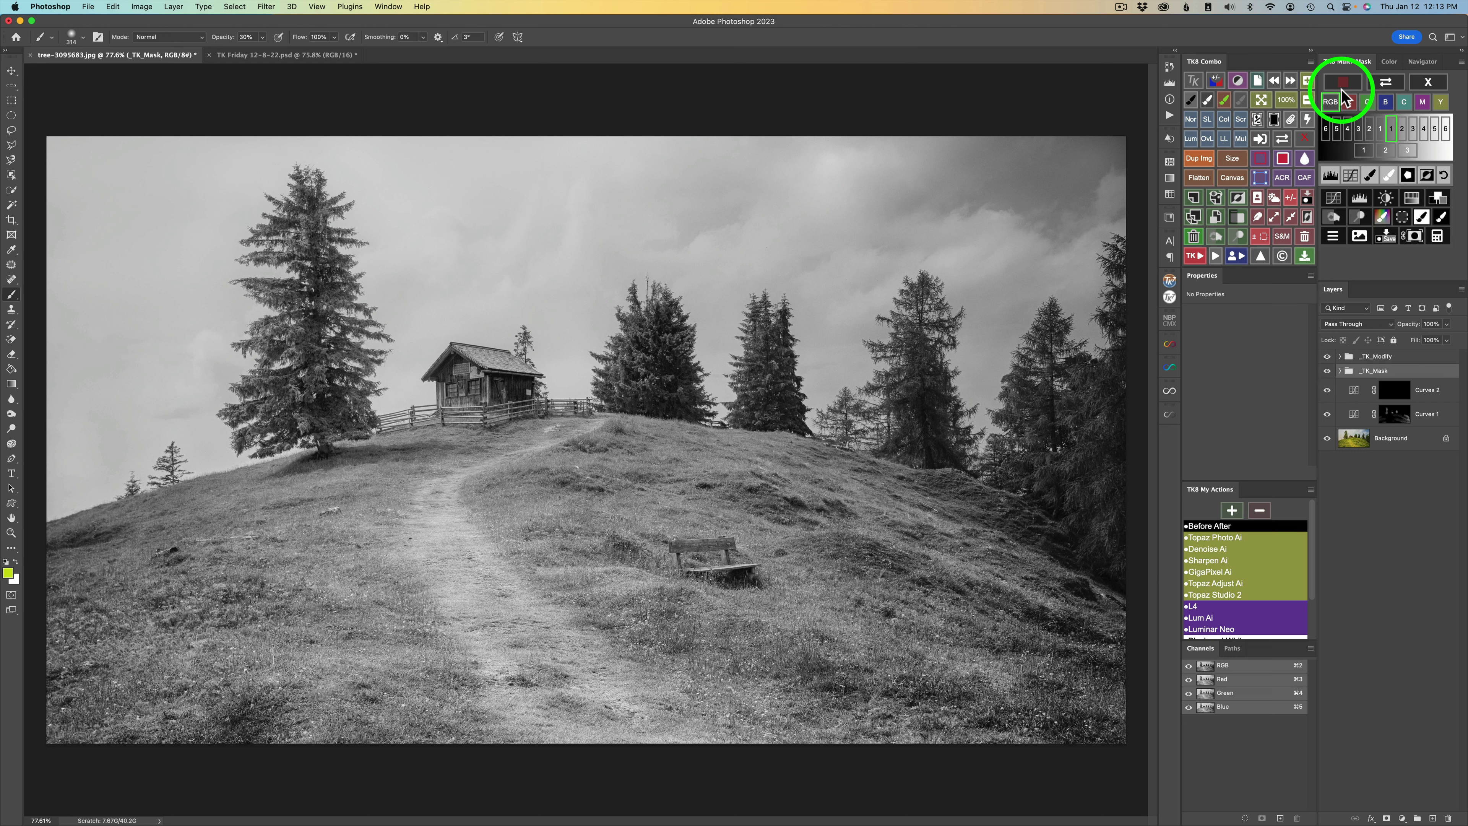
pyautogui.click(1401, 127)
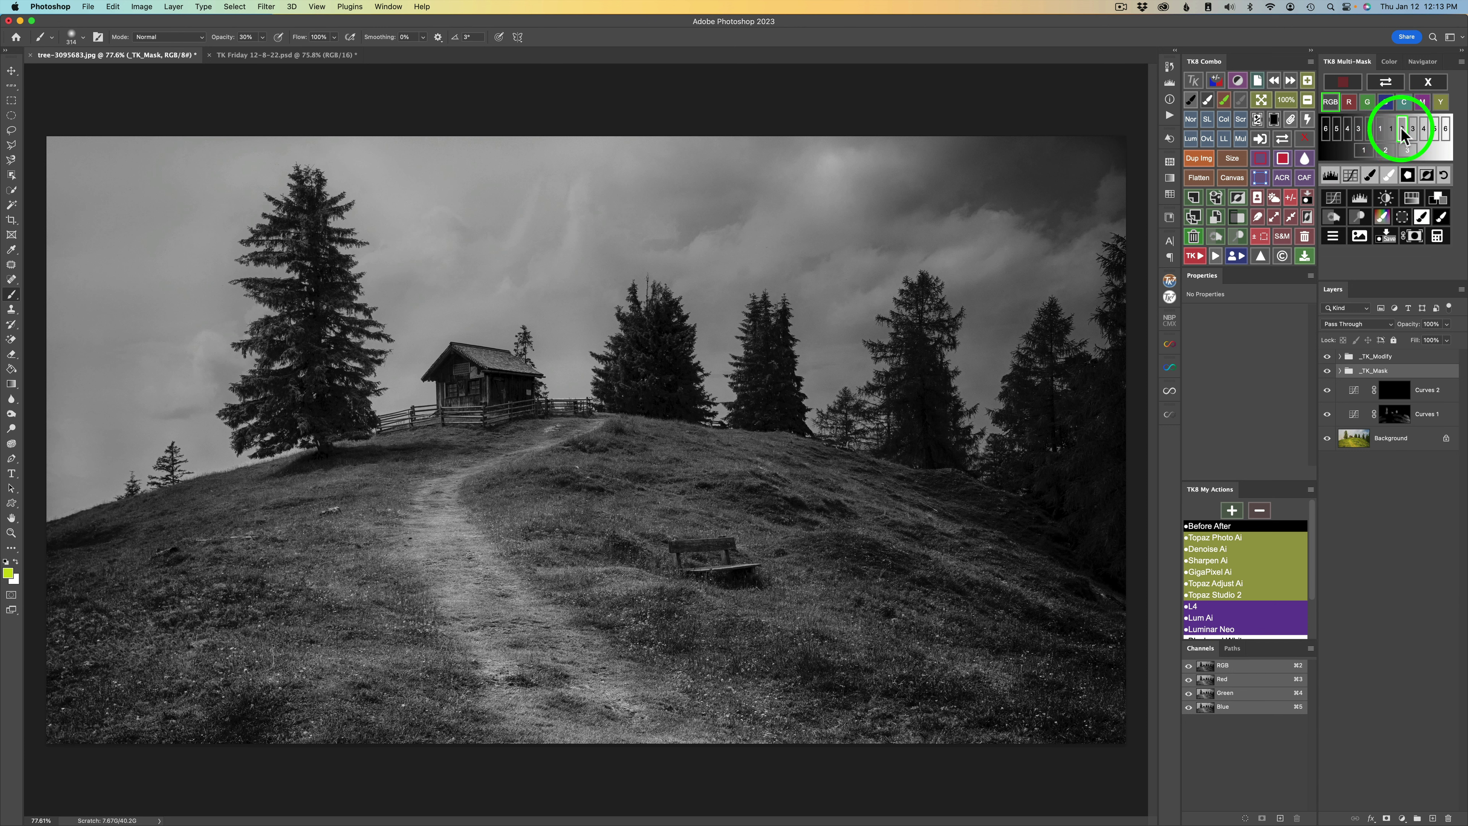
pyautogui.click(1410, 128)
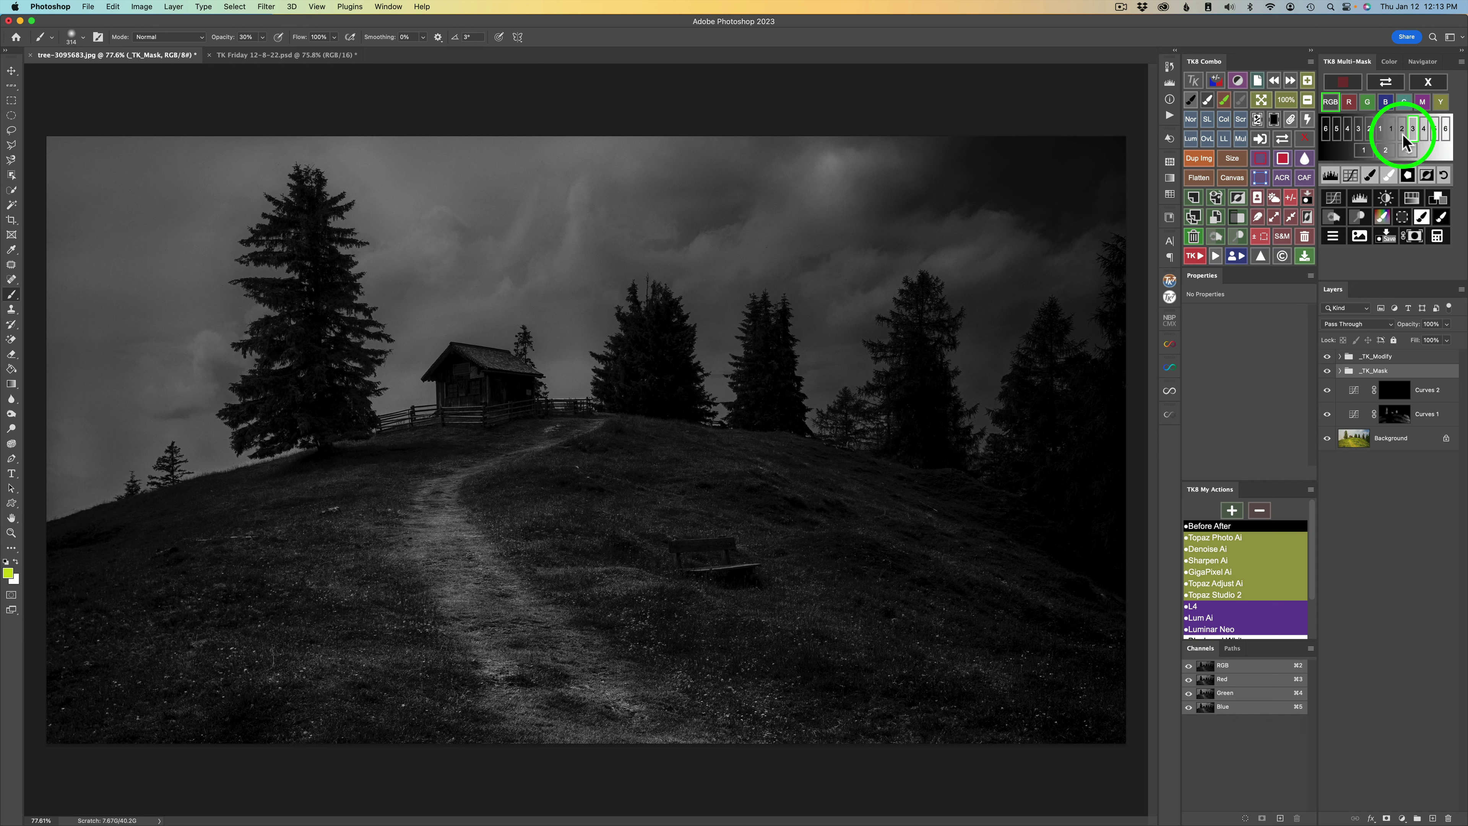
pyautogui.click(1329, 175)
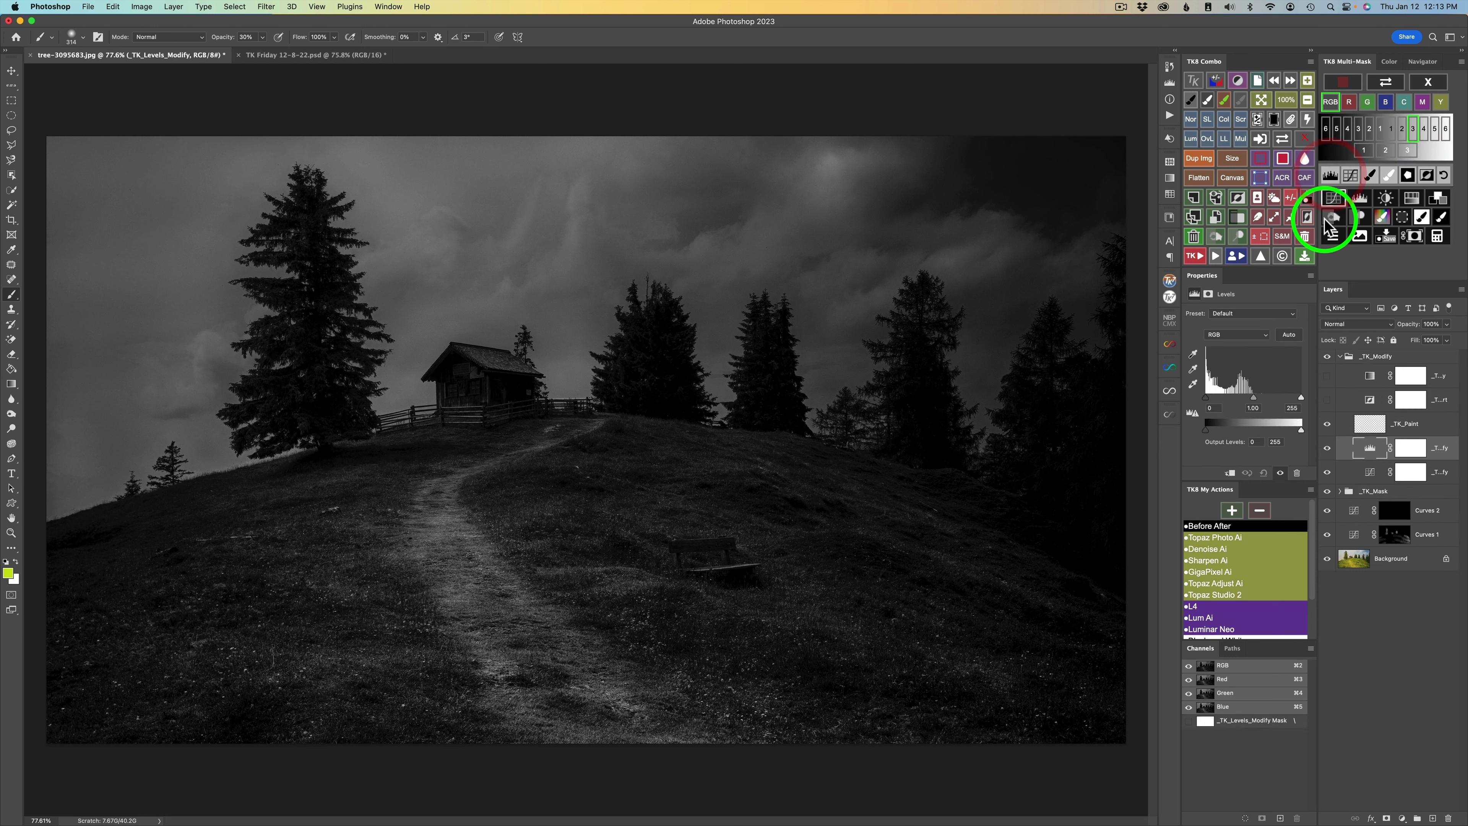
pyautogui.moveTo(1301, 399); pyautogui.dragTo(1268, 393)
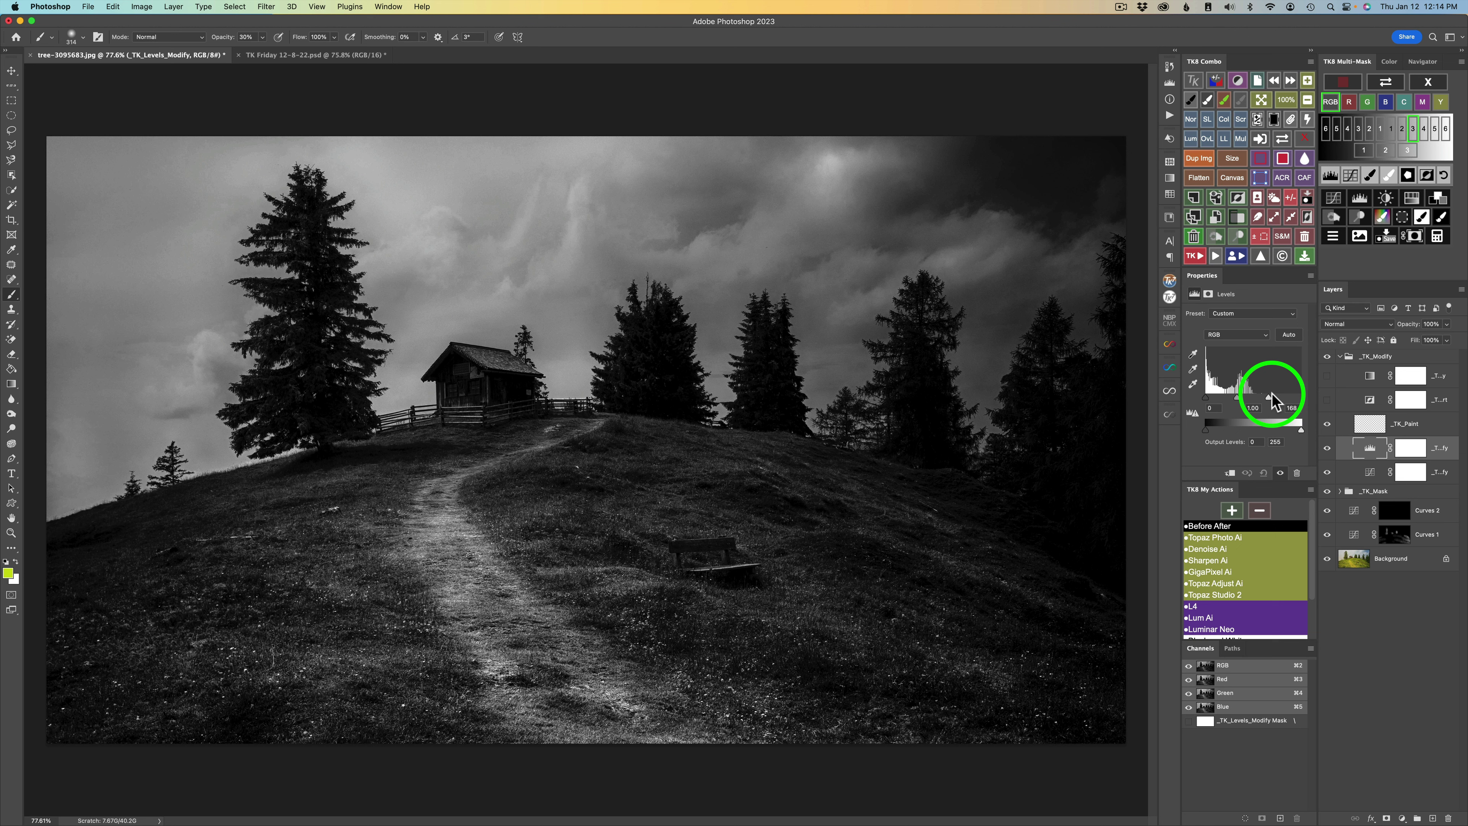
pyautogui.click(1414, 238)
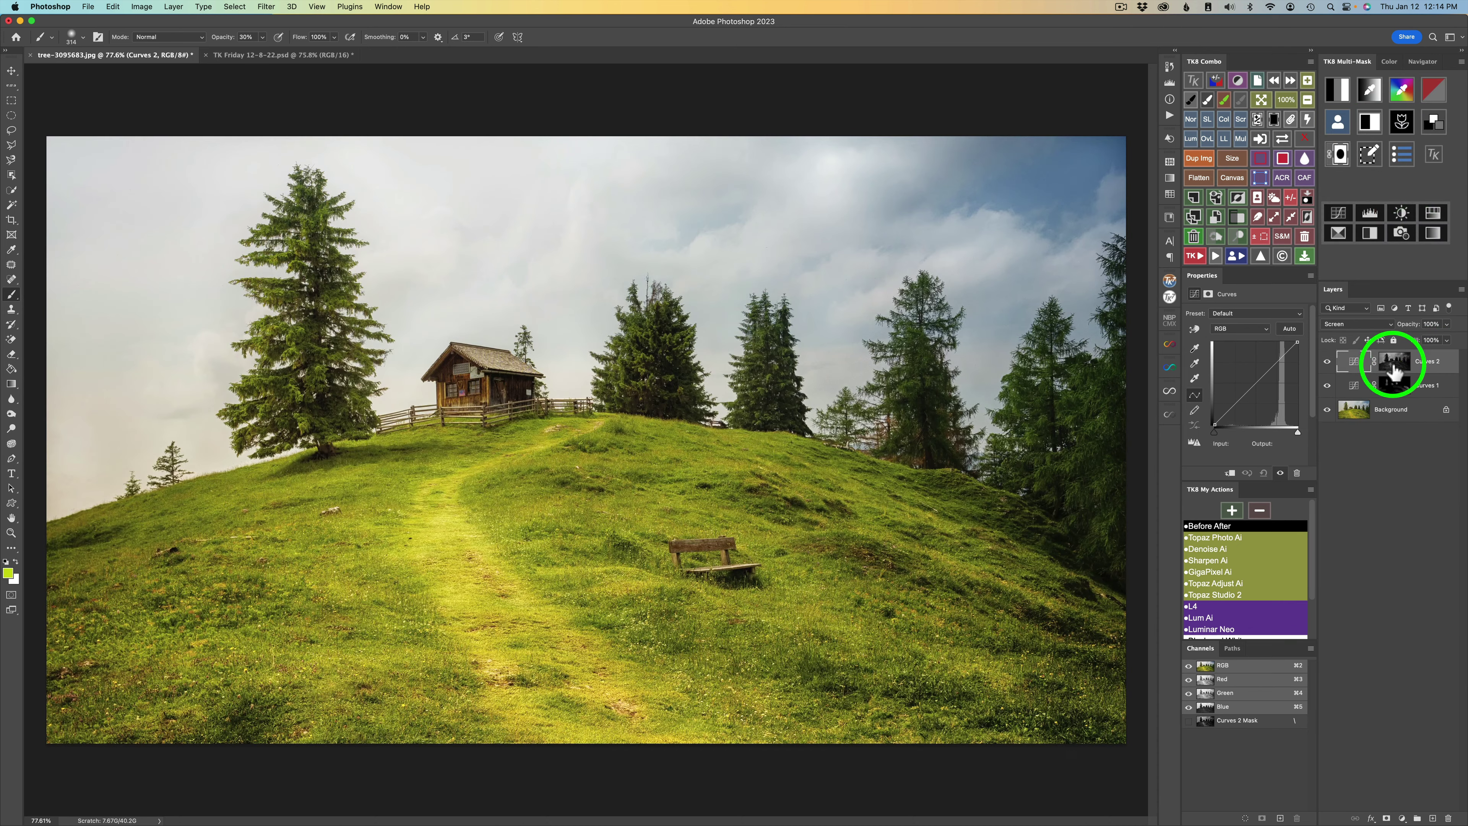
# Step: Compare the image with and without Curves 2, try a lower layer opacity and return it to 100%
pyautogui.click(1327, 364)
pyautogui.click(1328, 364)
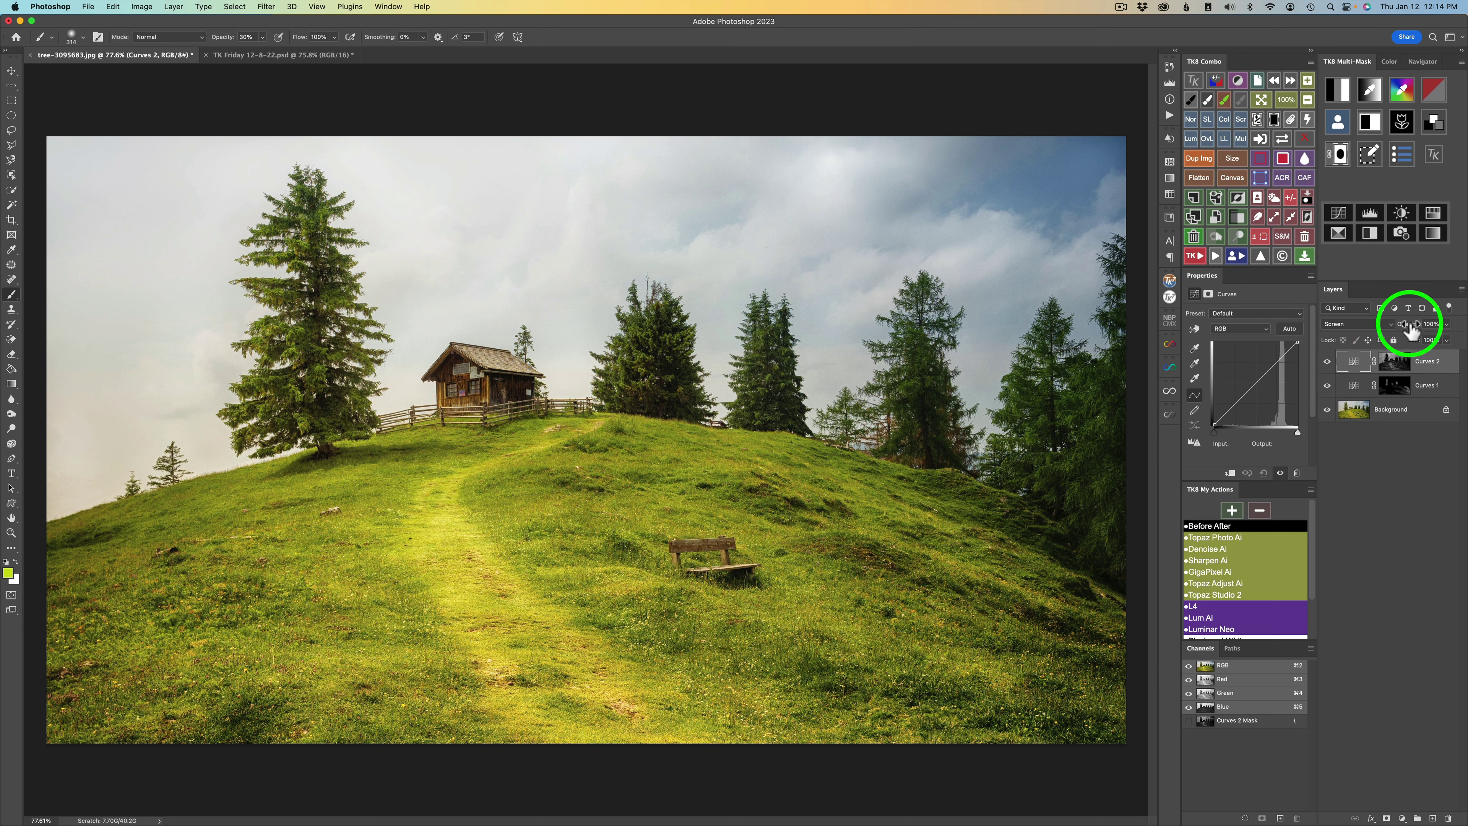
pyautogui.moveTo(1410, 331)
pyautogui.mouseDown()
pyautogui.moveTo(1394, 327)
pyautogui.moveTo(1408, 327)
pyautogui.mouseUp()
pyautogui.click(1328, 365)
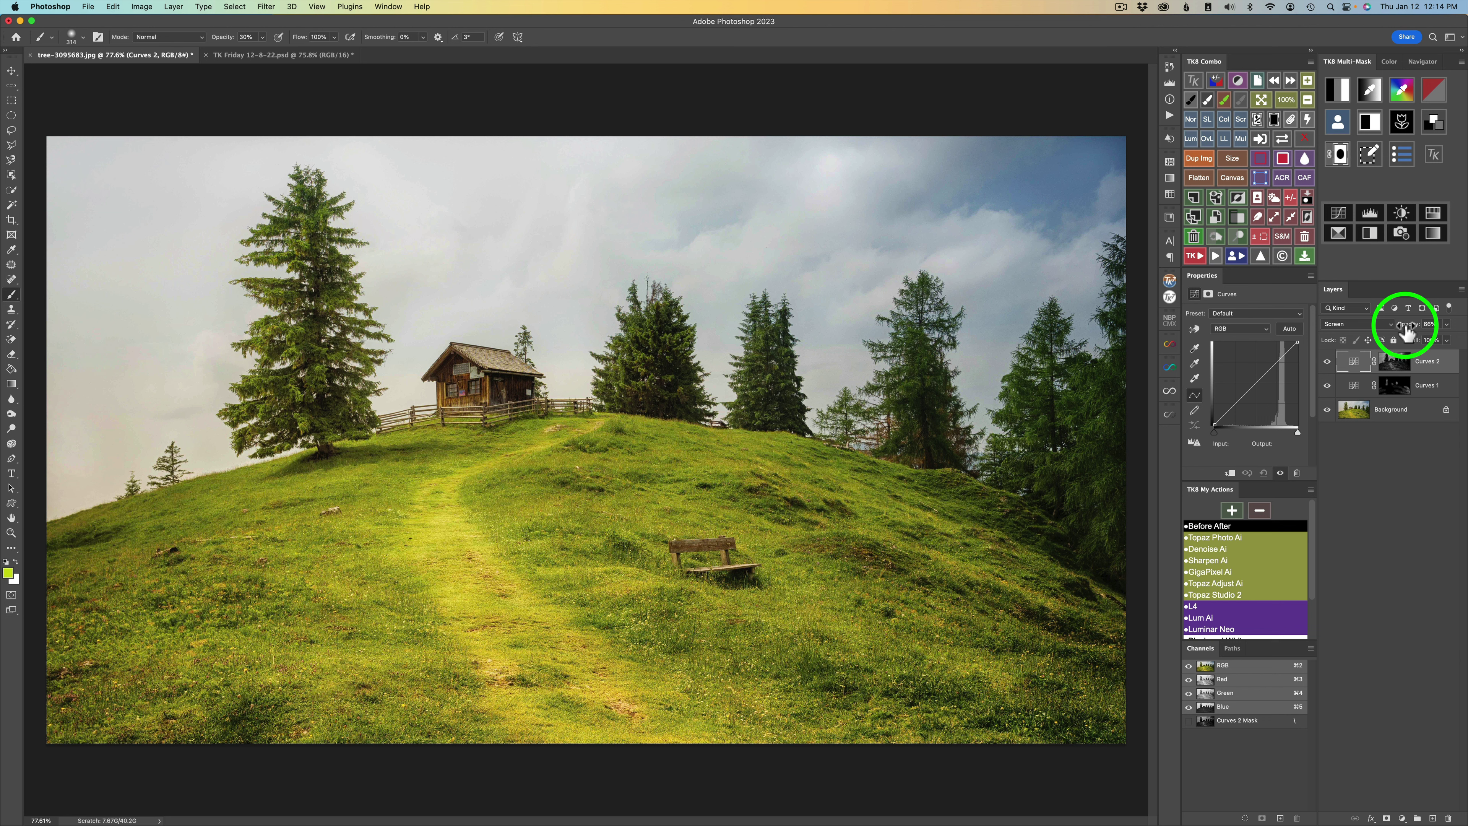
pyautogui.moveTo(1432, 319); pyautogui.dragTo(1452, 327)
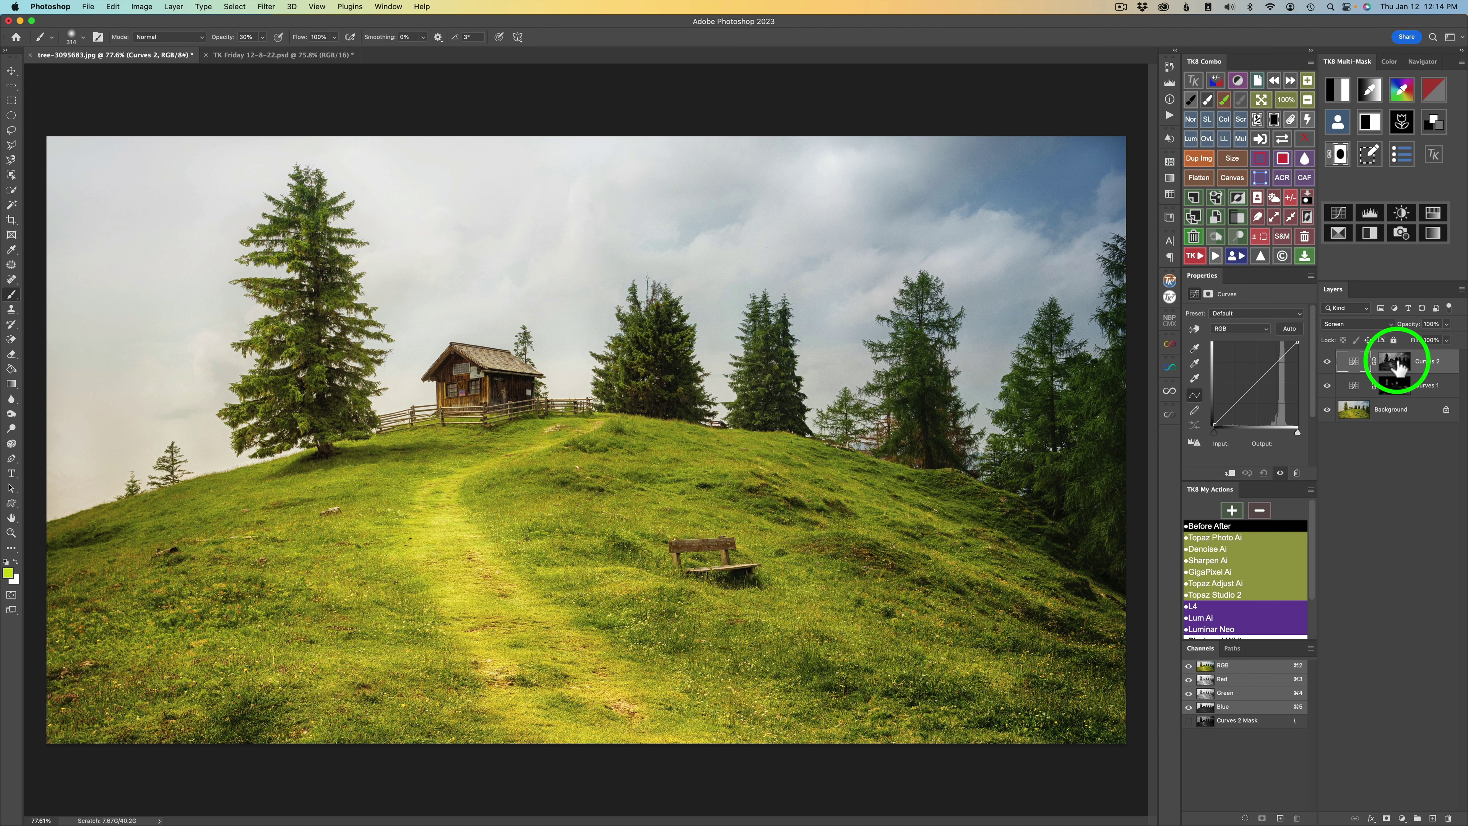
# Step: Refill the Curves 2 mask with black and load a selection from an RGB Lights 3 mask strengthened in Levels to white input 140
pyautogui.click(1274, 118)
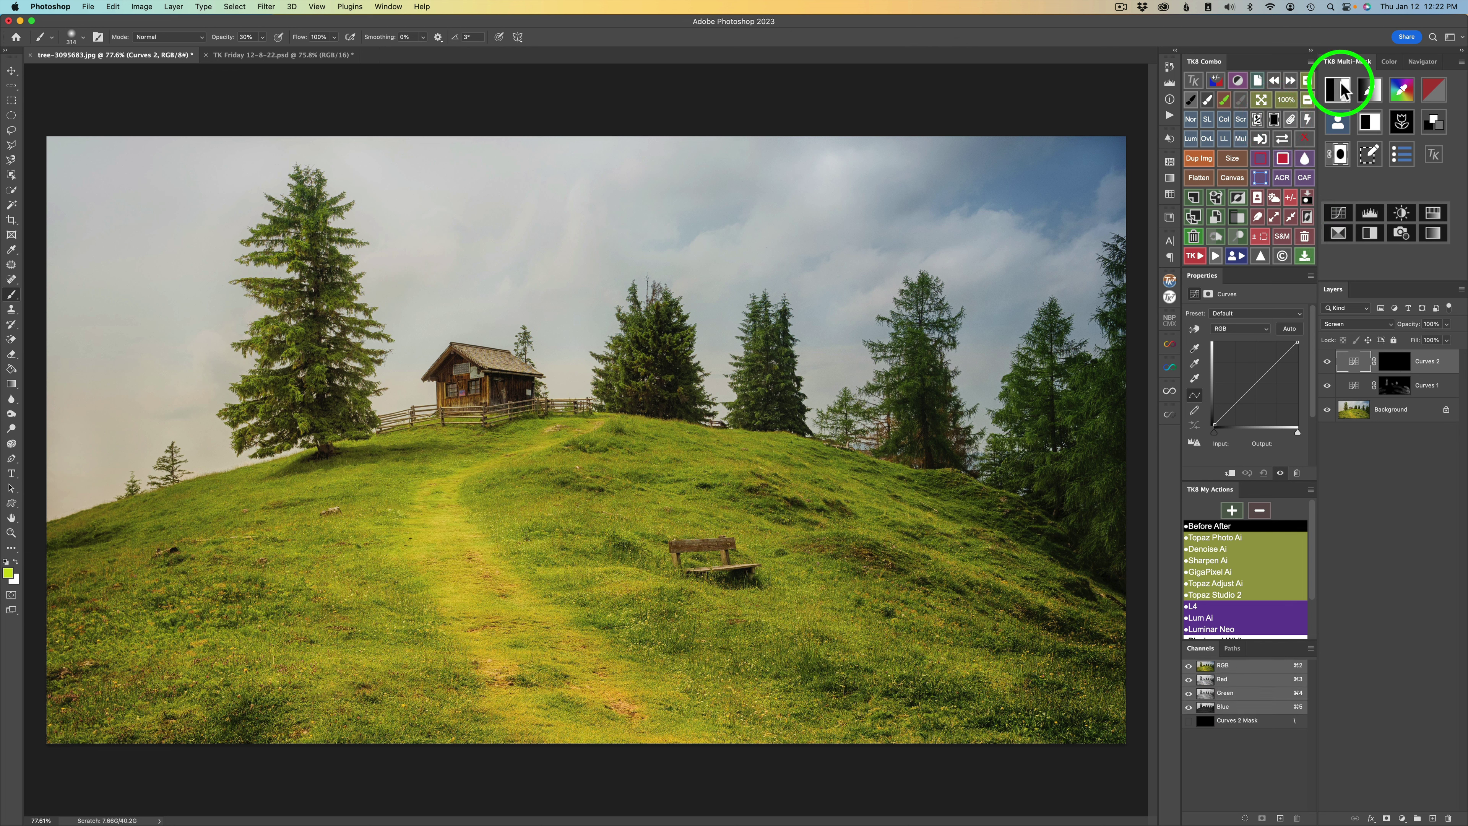
pyautogui.click(1340, 92)
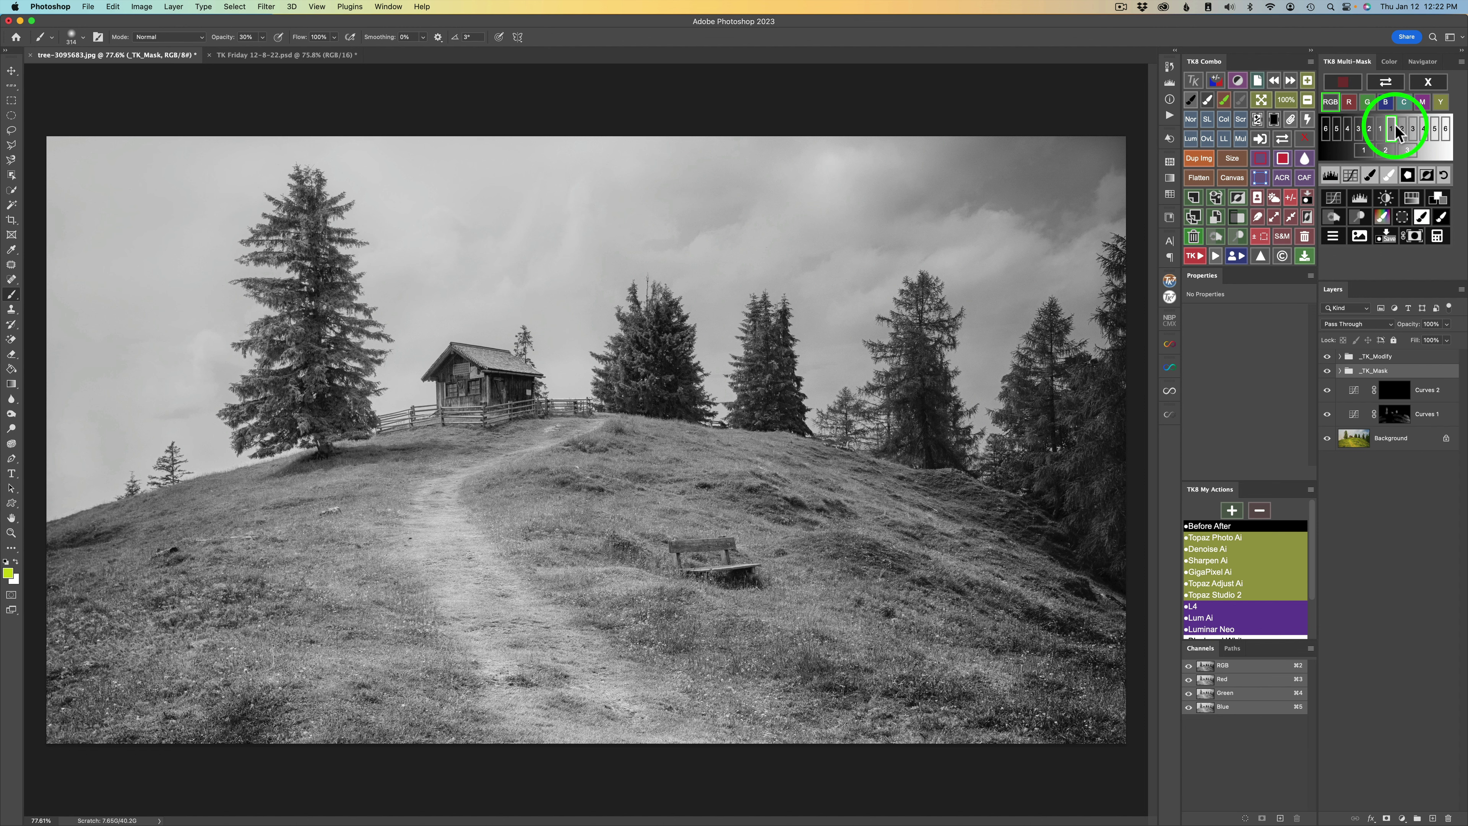
pyautogui.click(1403, 128)
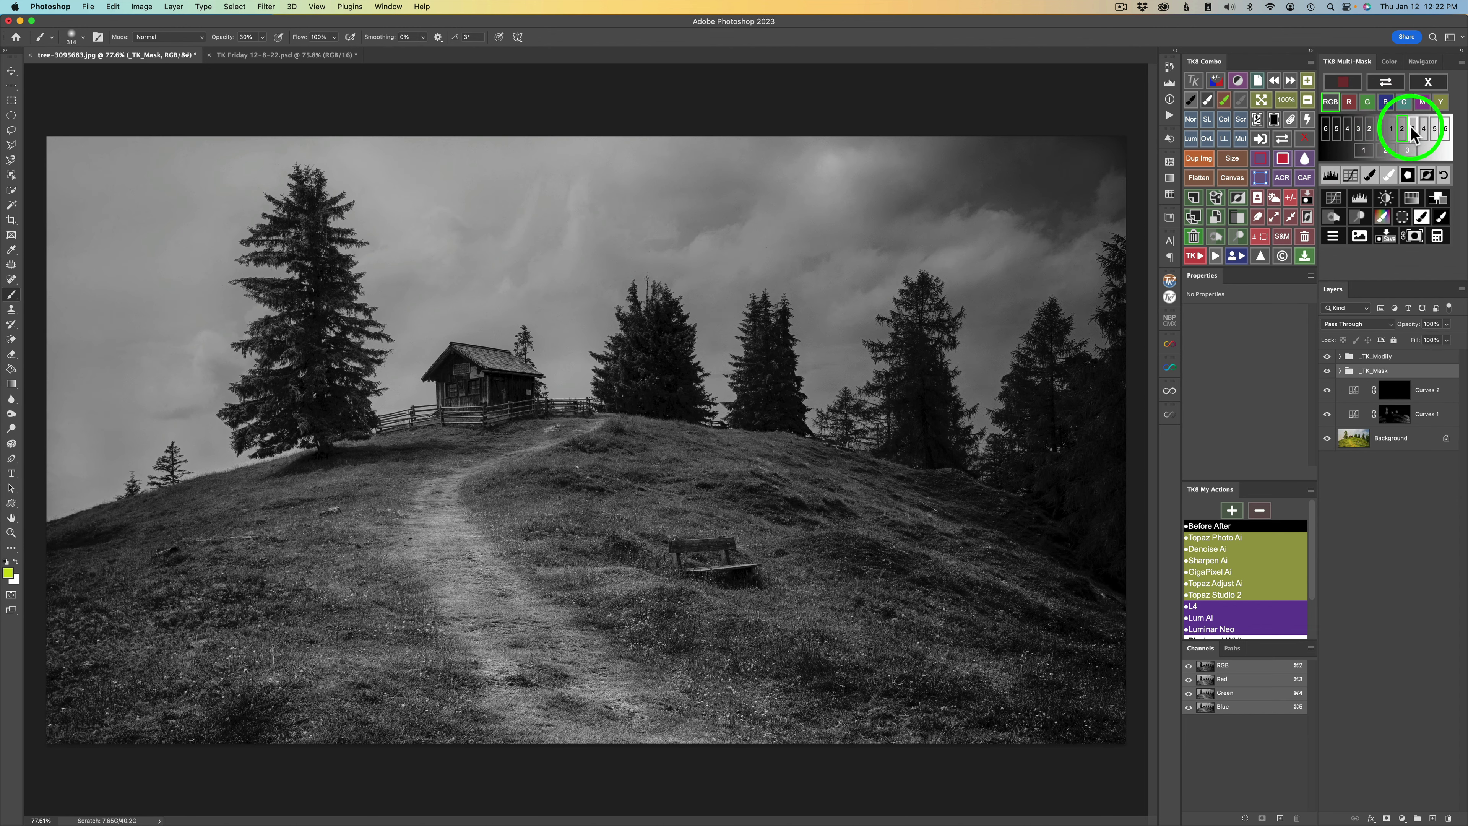
pyautogui.click(1414, 129)
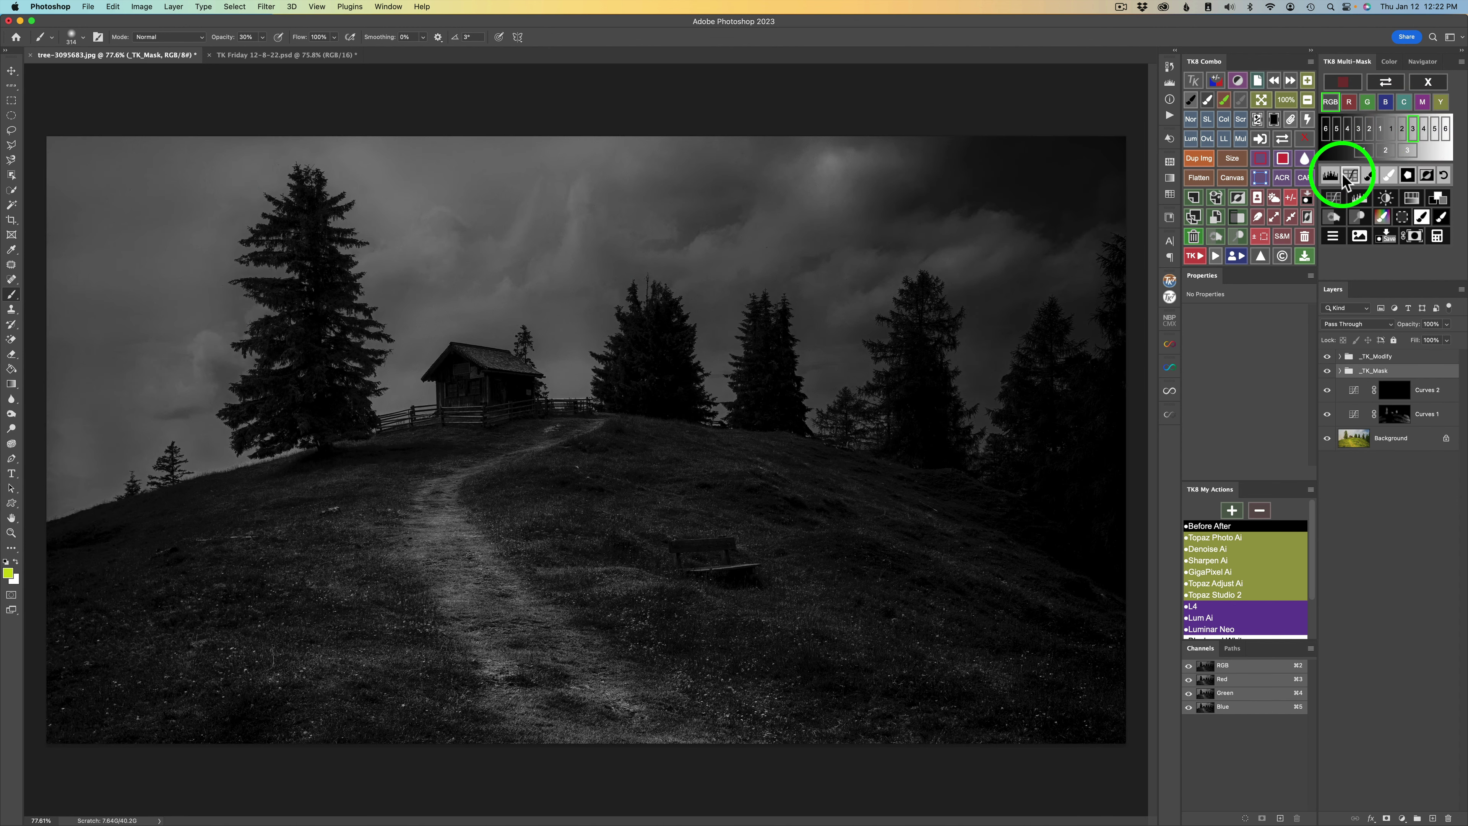
pyautogui.click(1331, 180)
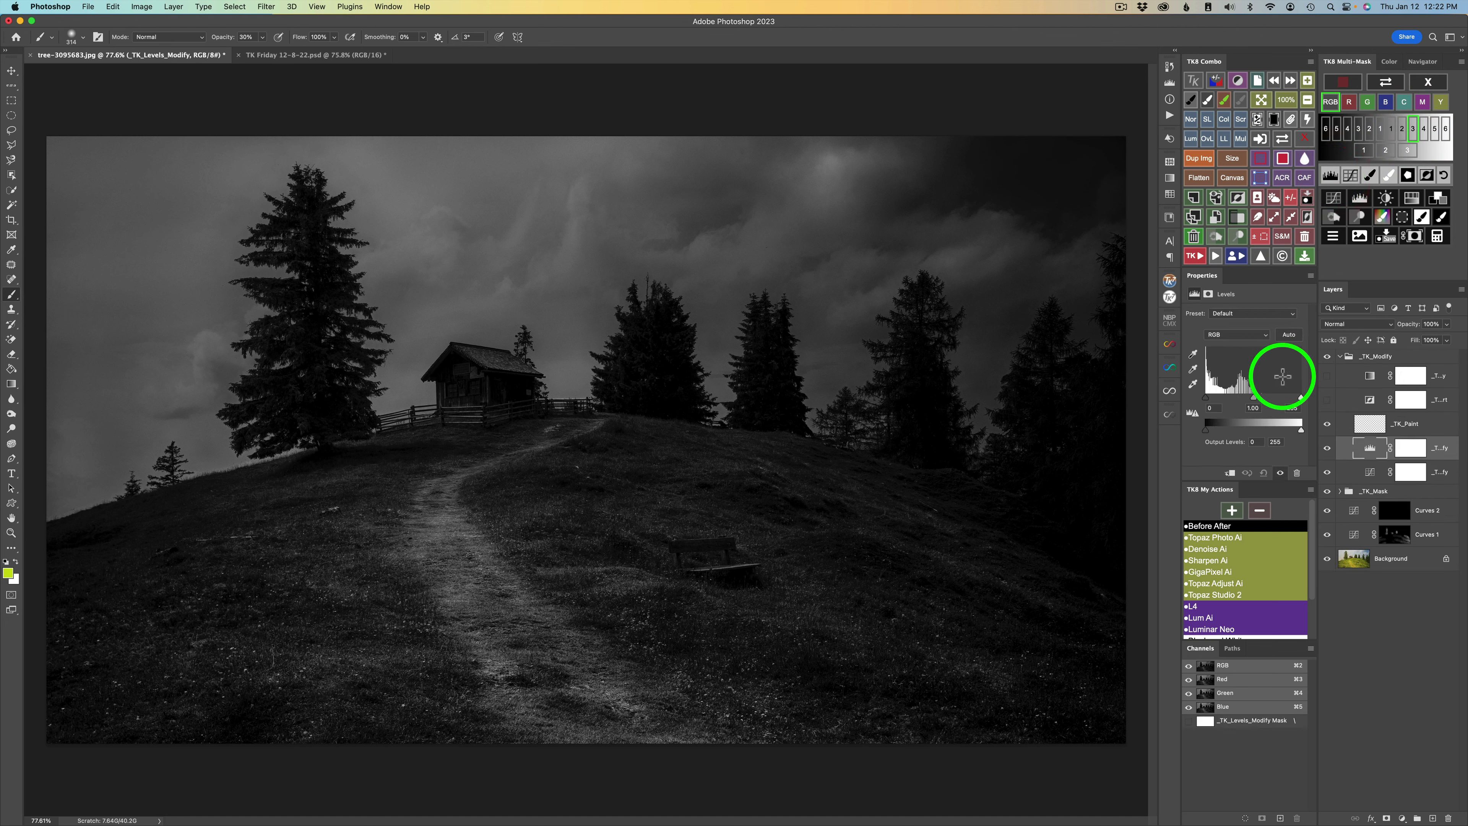
pyautogui.moveTo(1300, 399); pyautogui.dragTo(1226, 399)
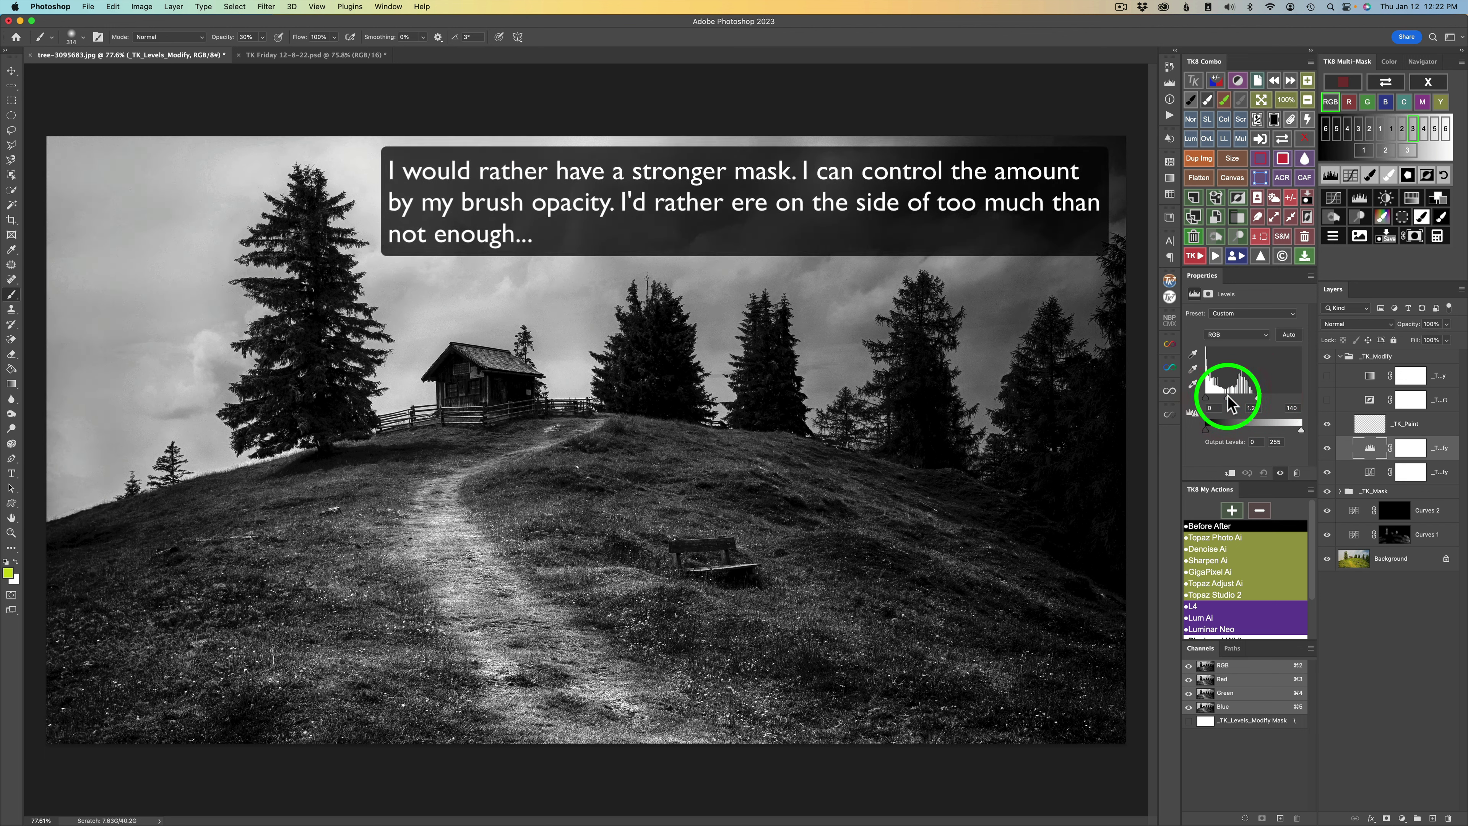
pyautogui.click(1403, 218)
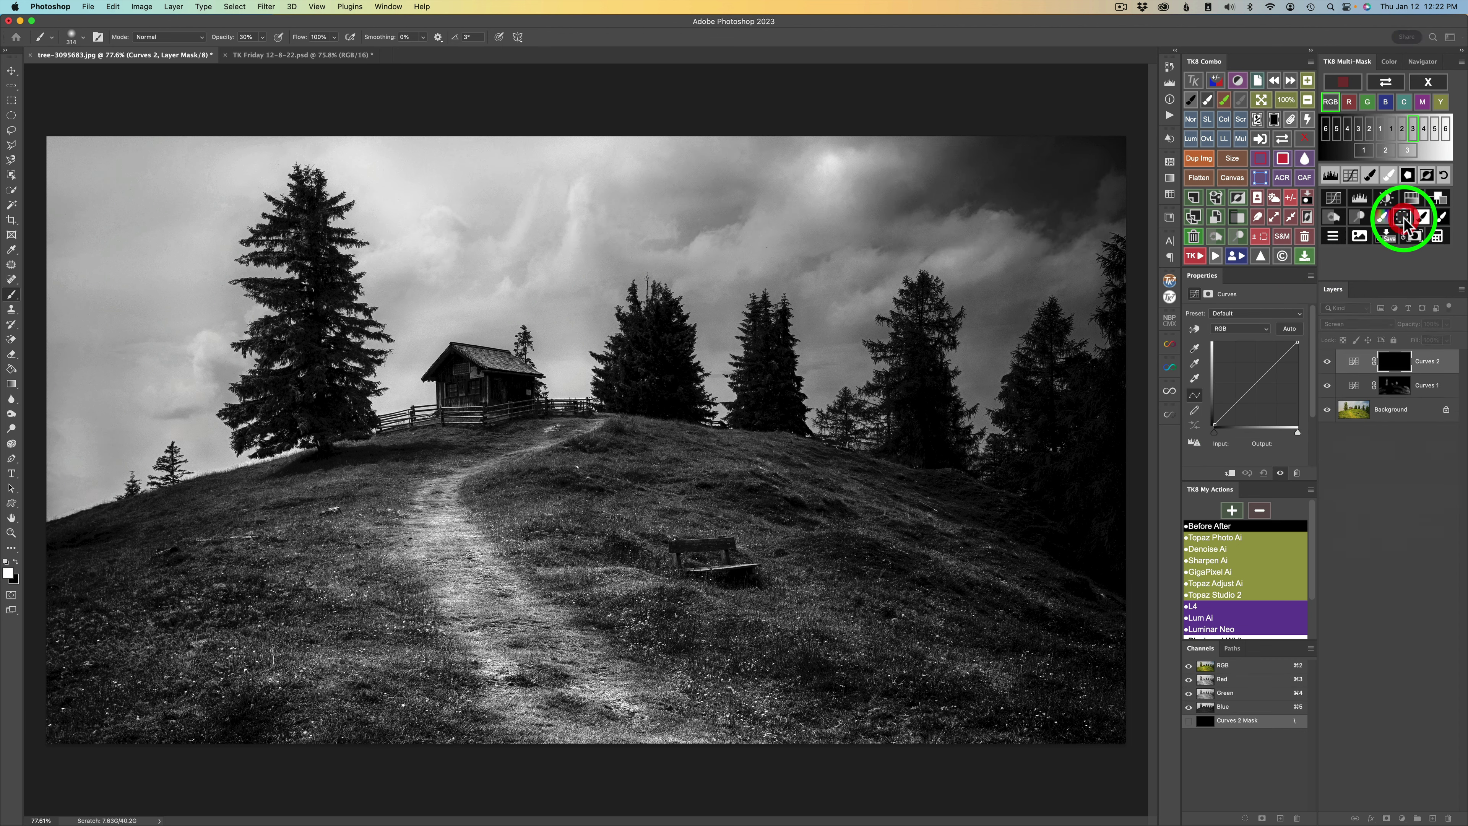
# Step: Try painting white at 100% opacity over the foreground grass on the Curves 2 mask, and undo the strokes
pyautogui.press('0')
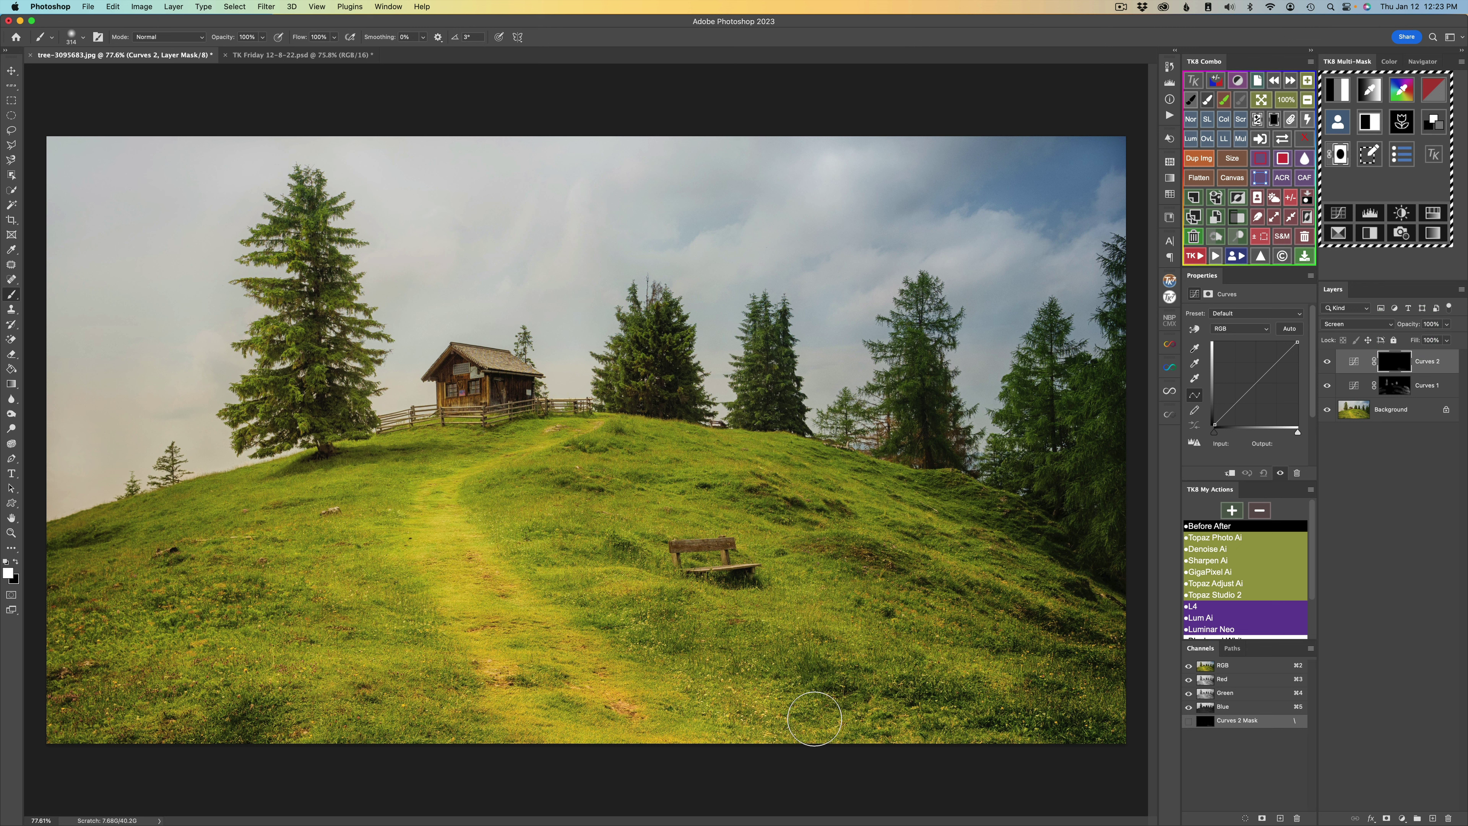
pyautogui.moveTo(814, 718)
pyautogui.mouseDown()
pyautogui.moveTo(687, 683)
pyautogui.moveTo(904, 722)
pyautogui.mouseUp()
pyautogui.moveTo(806, 710)
pyautogui.mouseDown()
pyautogui.moveTo(674, 664)
pyautogui.moveTo(556, 664)
pyautogui.moveTo(723, 677)
pyautogui.mouseUp()
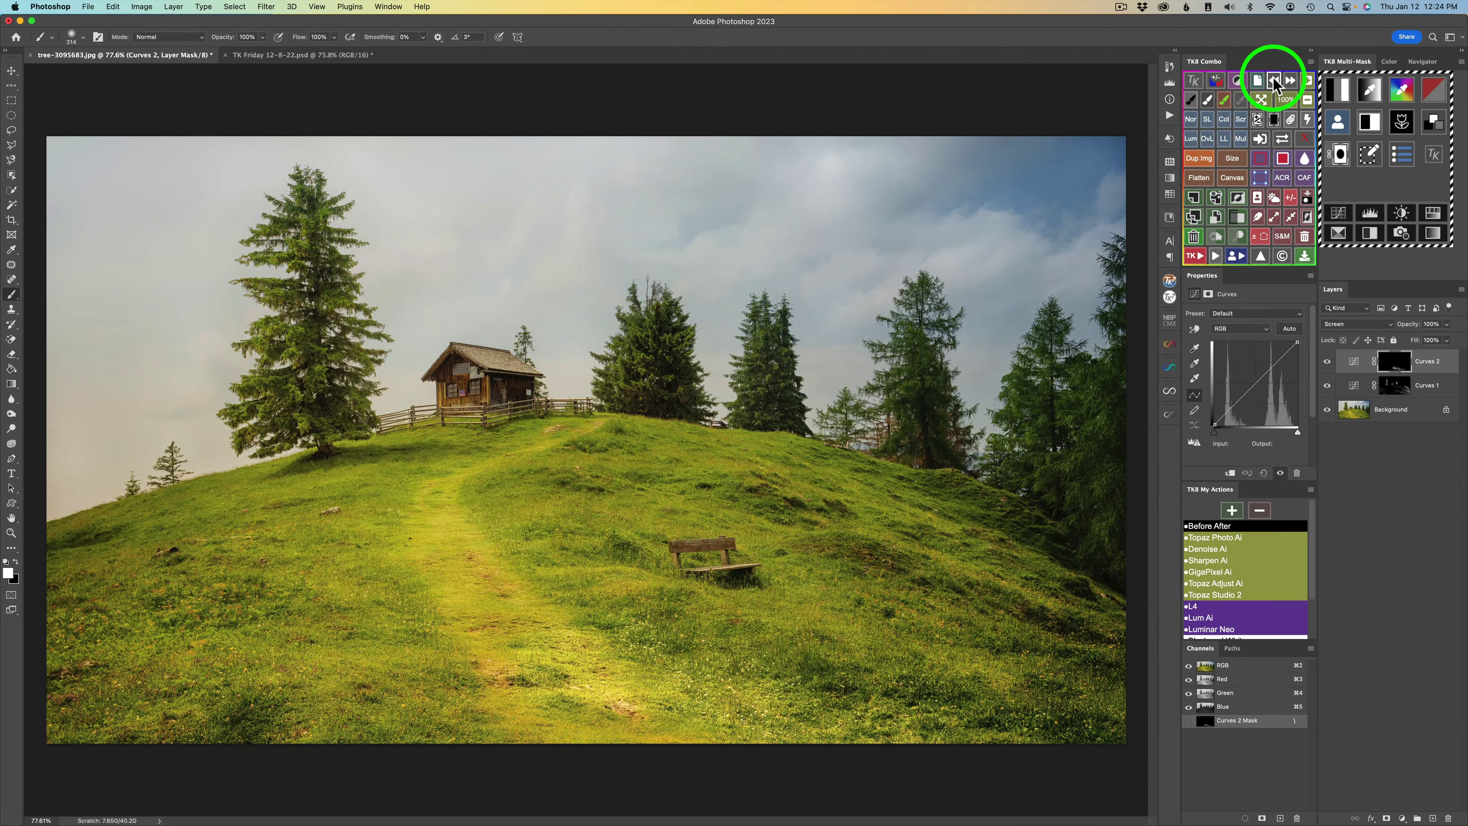
pyautogui.click(1273, 81)
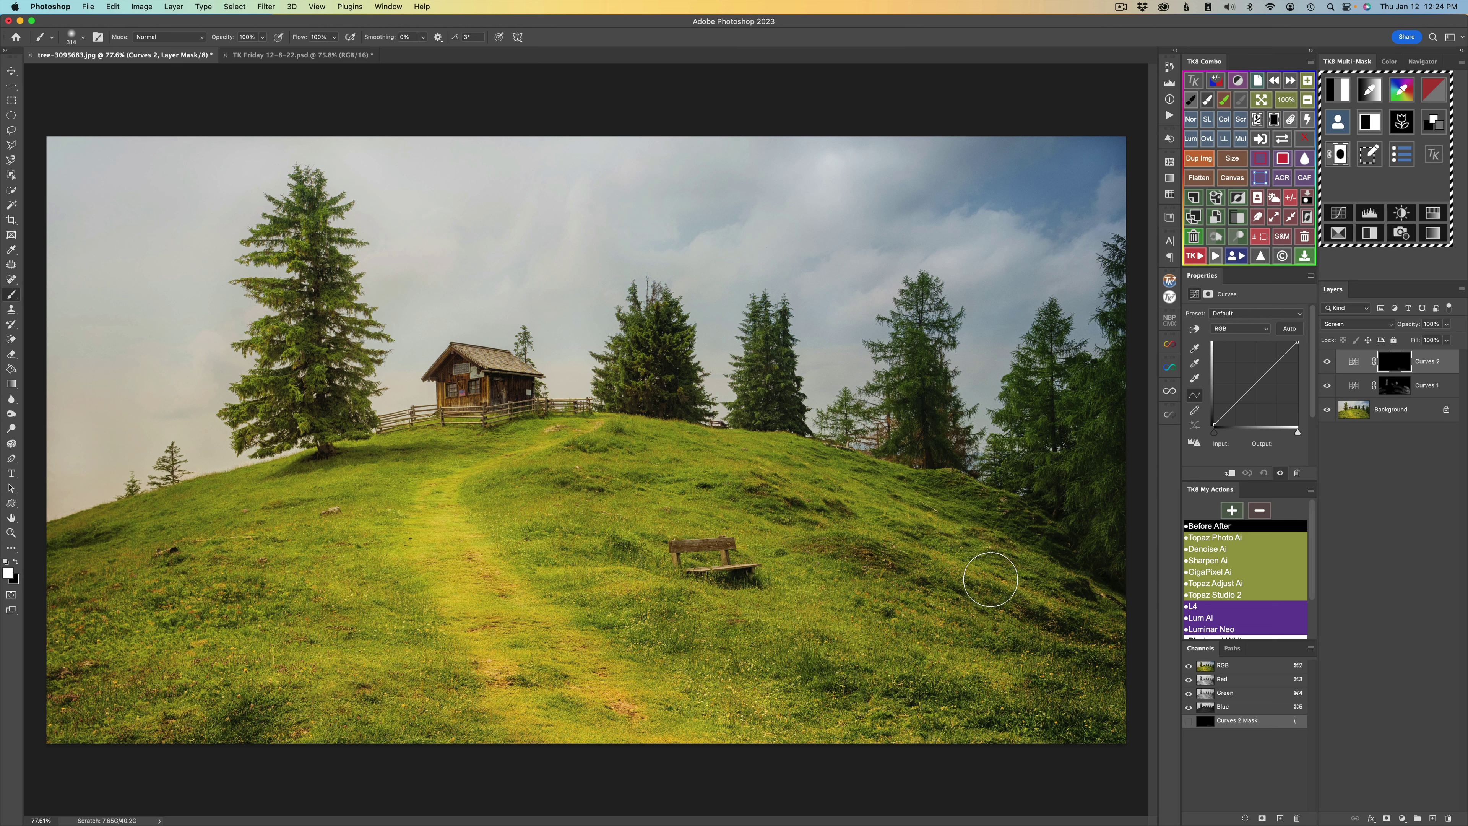
# Step: Paint white on the Curves 2 mask over the foreground grass and path at 30% and 40% brush opacity
pyautogui.press('3')
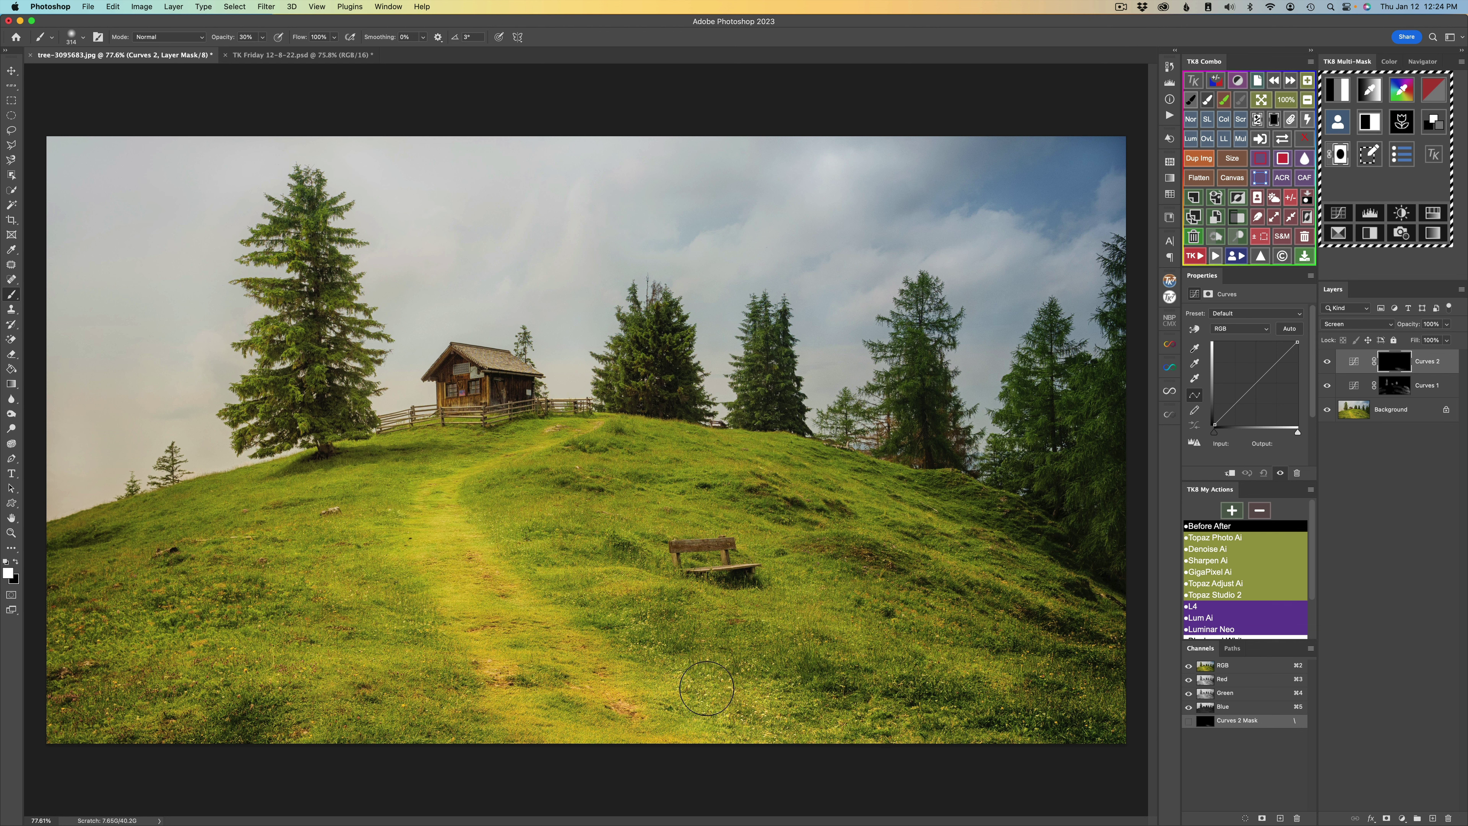
pyautogui.press('4')
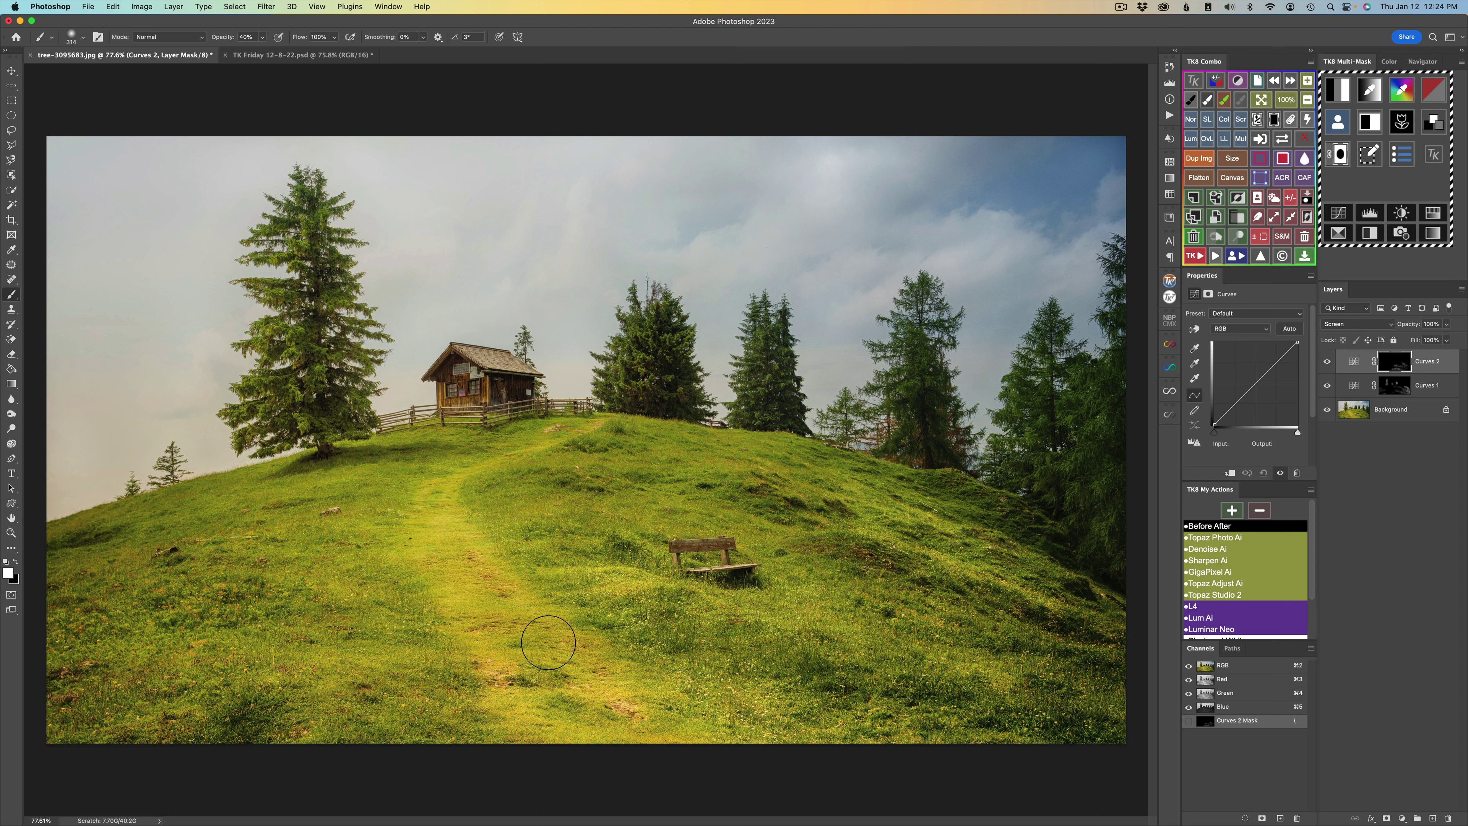
pyautogui.moveTo(541, 646); pyautogui.dragTo(494, 555)
pyautogui.moveTo(476, 478); pyautogui.dragTo(462, 430)
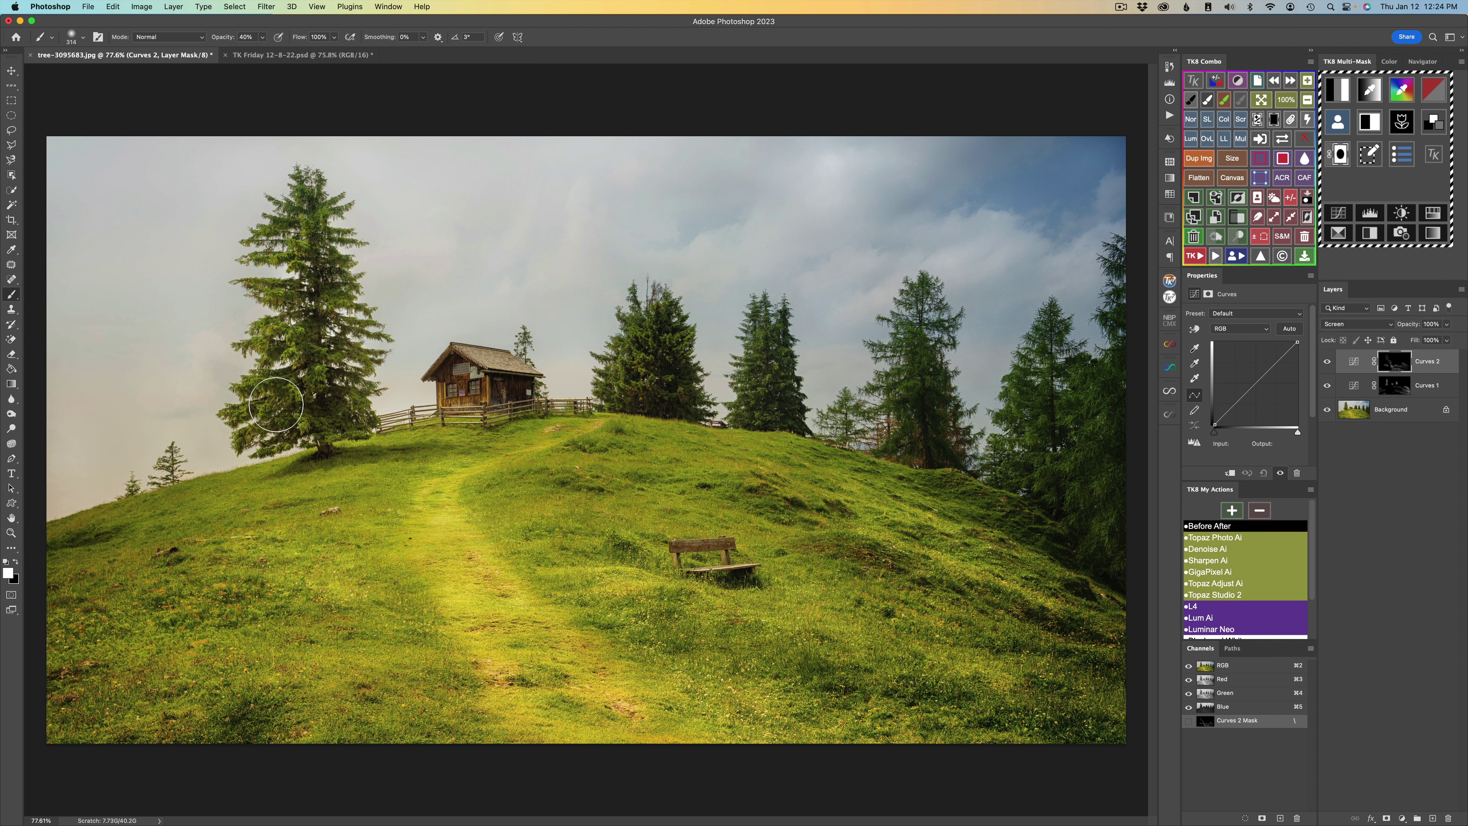
# Step: Try Soft Light blending on the Curves 2 layer, compare its visibility, and return it to Screen
pyautogui.click(1207, 119)
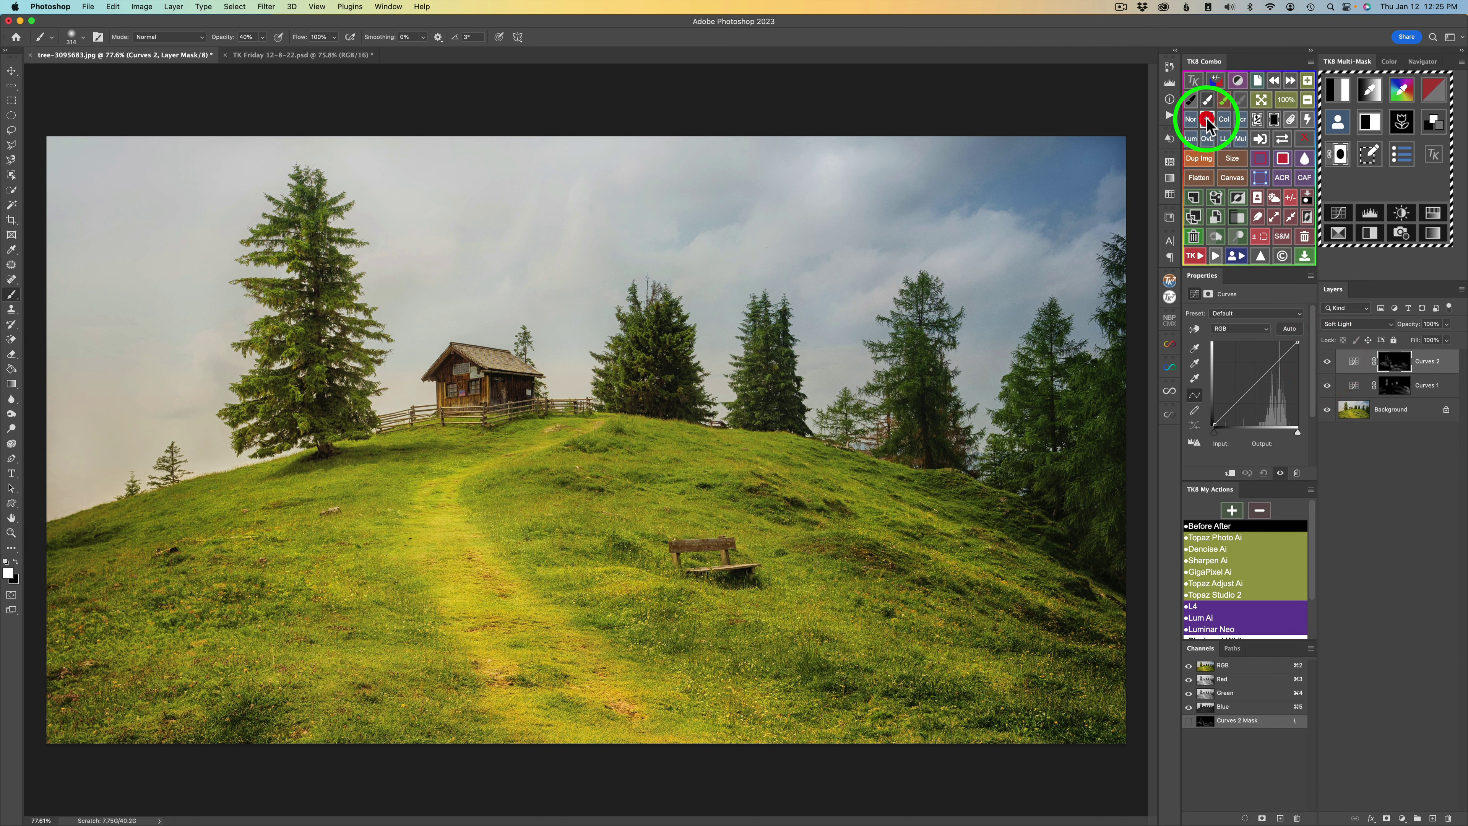
pyautogui.click(1327, 362)
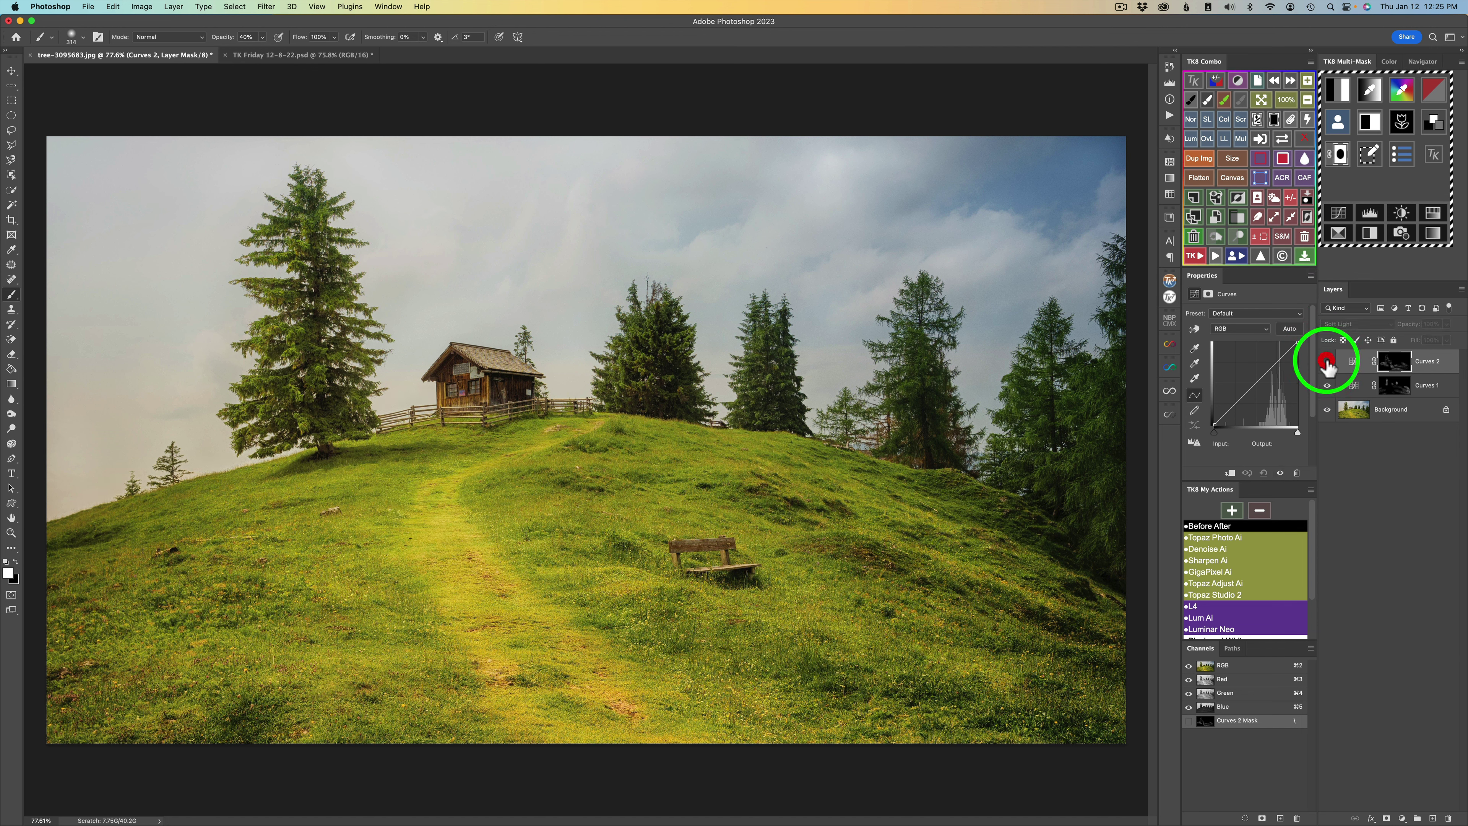
pyautogui.click(1326, 362)
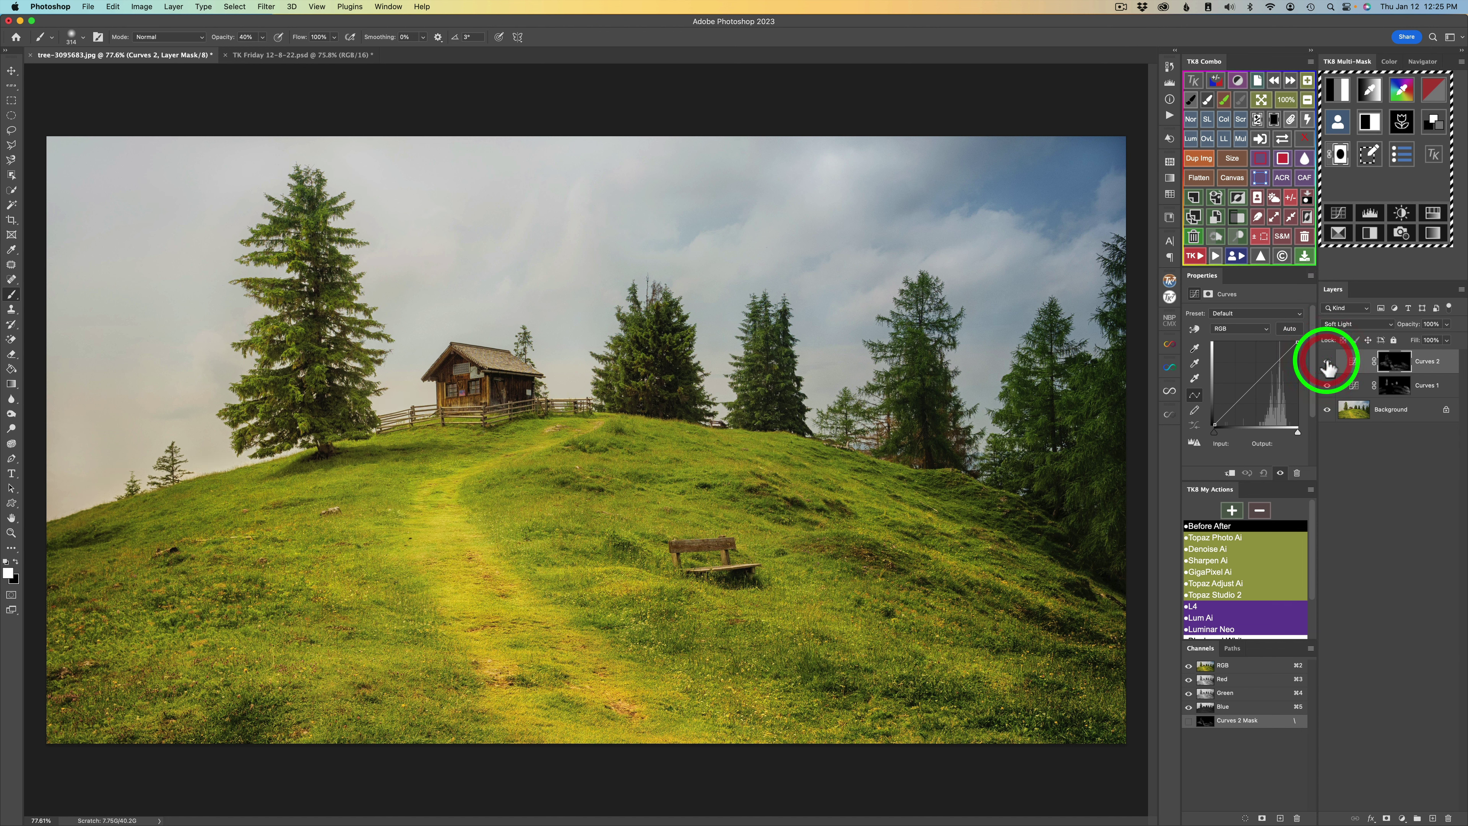
pyautogui.click(1241, 121)
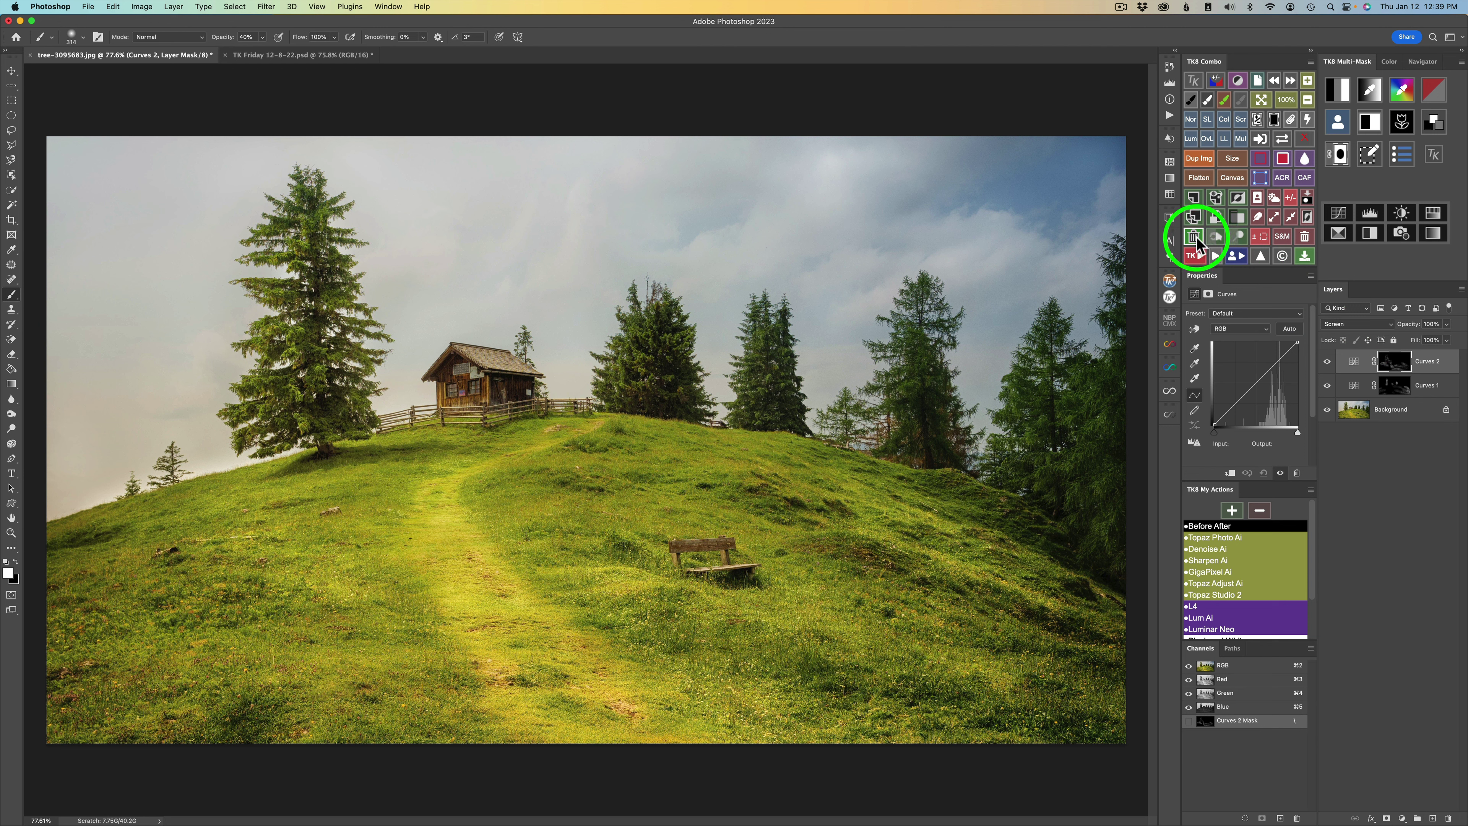
# Step: Delete the Curves 2 and Curves 1 adjustment layers, leaving only the Background layer
pyautogui.click(1194, 236)
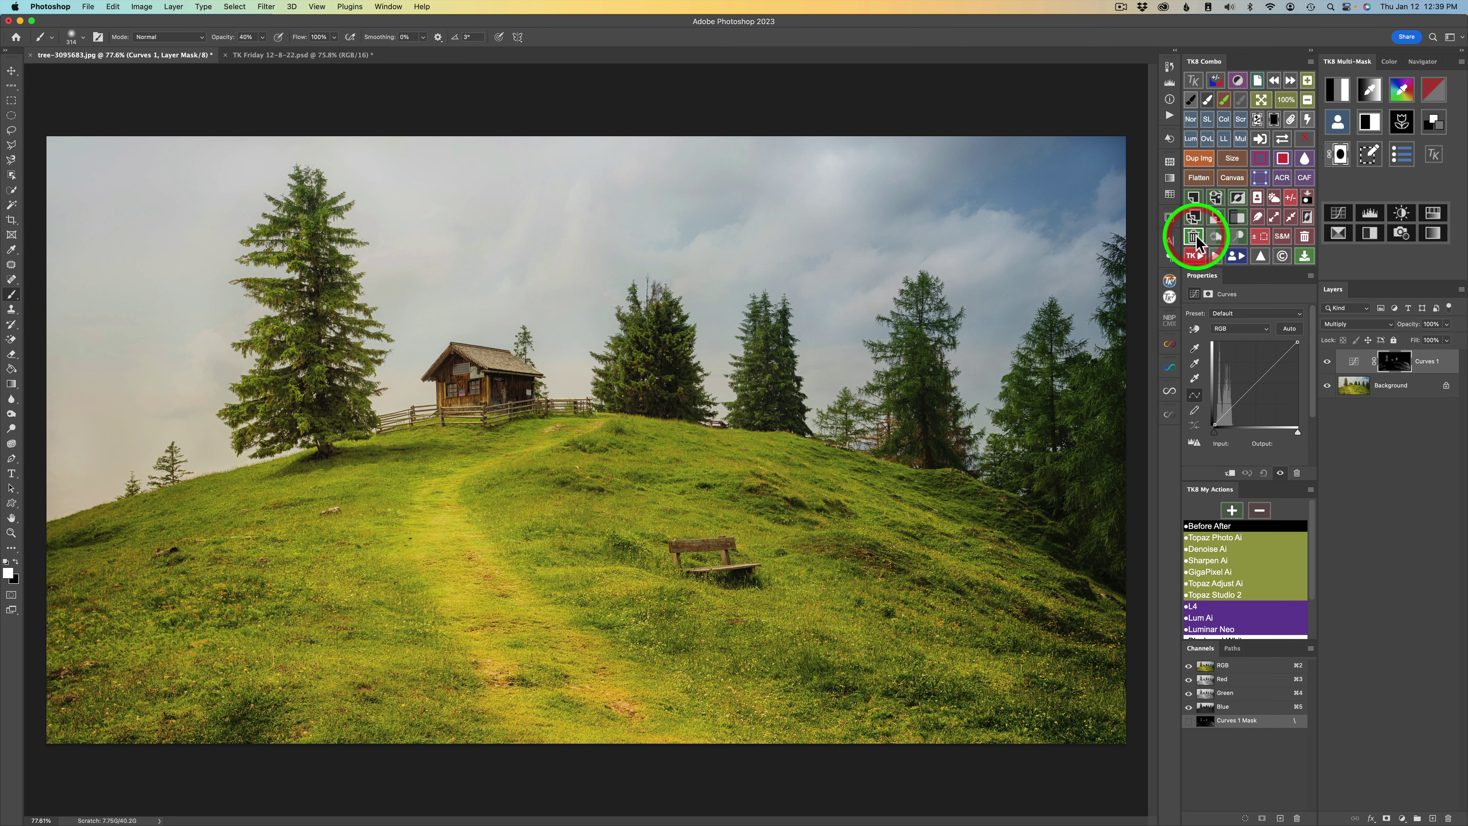
pyautogui.click(1194, 237)
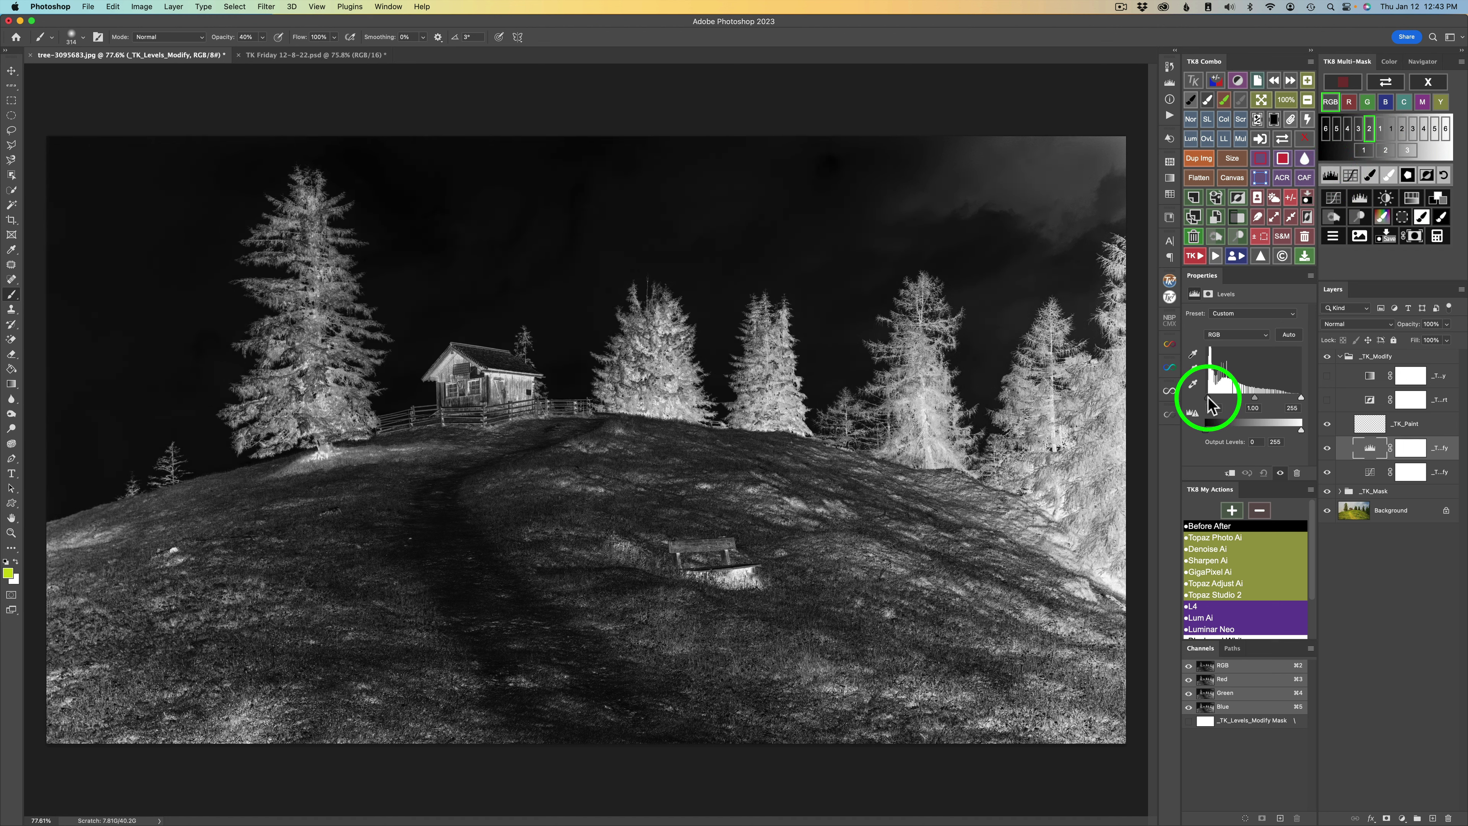
# Step: Set the RGB Darks 2 mask's Levels inputs to black 34 and white 237 and apply it to a new Color Grading layer
pyautogui.moveTo(1208, 397)
pyautogui.mouseDown()
pyautogui.moveTo(1293, 398)
pyautogui.moveTo(1216, 397)
pyautogui.mouseUp()
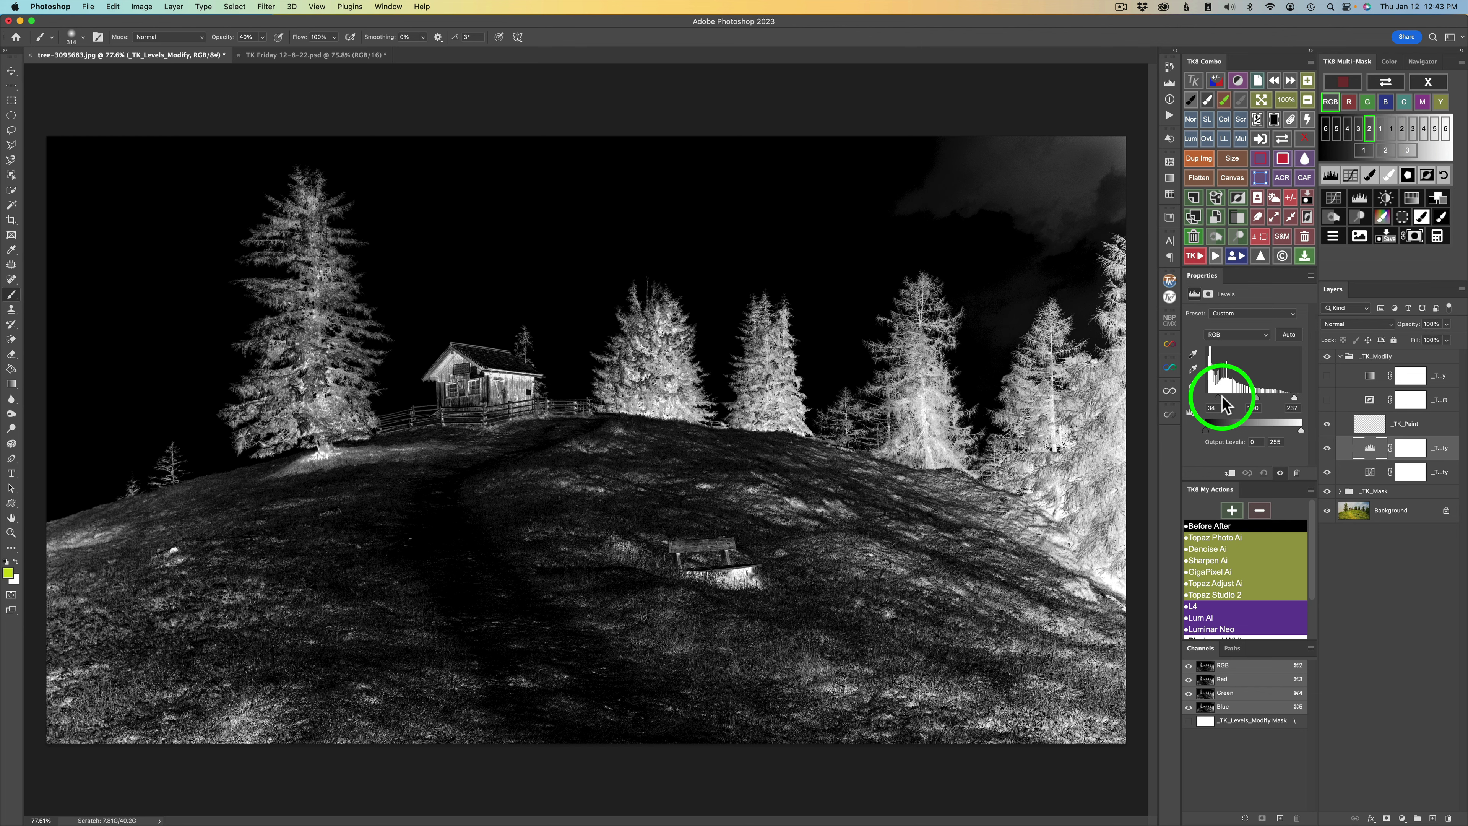
pyautogui.click(1436, 201)
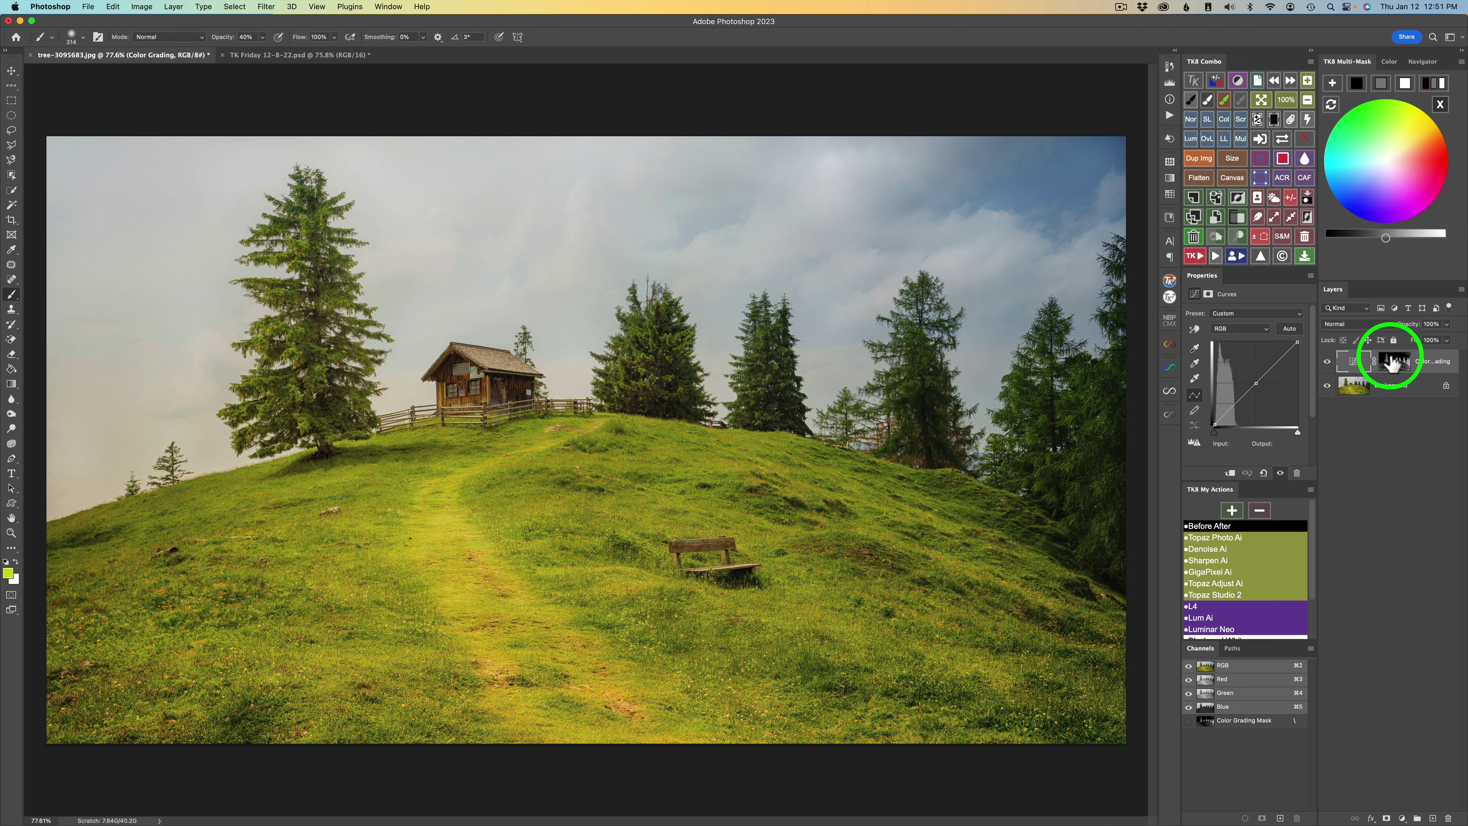
# Step: Darken the midtones of the Color Grading layer with its brightness control, easing the effect back slightly
pyautogui.click(1381, 87)
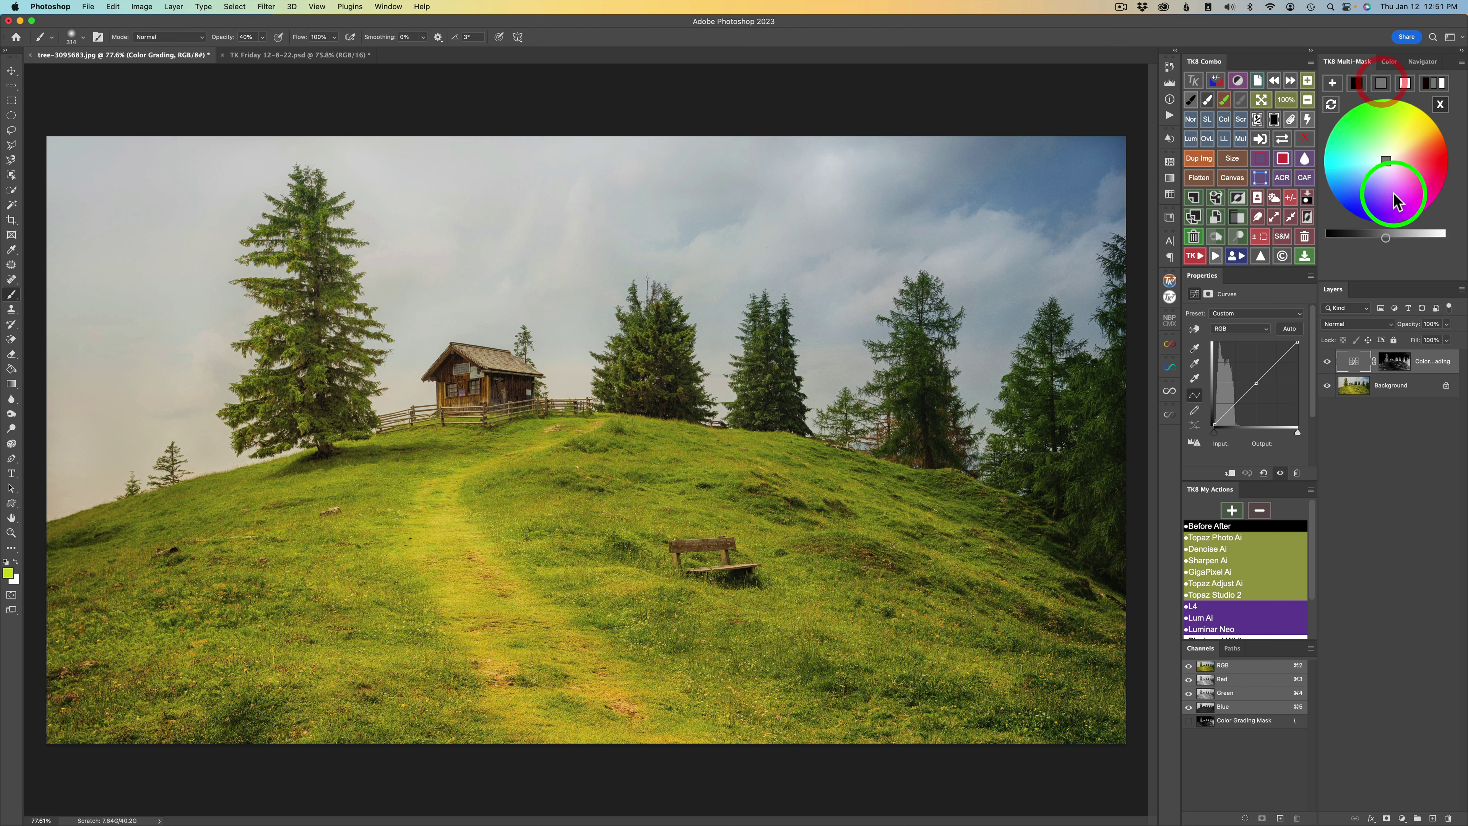
pyautogui.moveTo(1387, 240); pyautogui.dragTo(1345, 240)
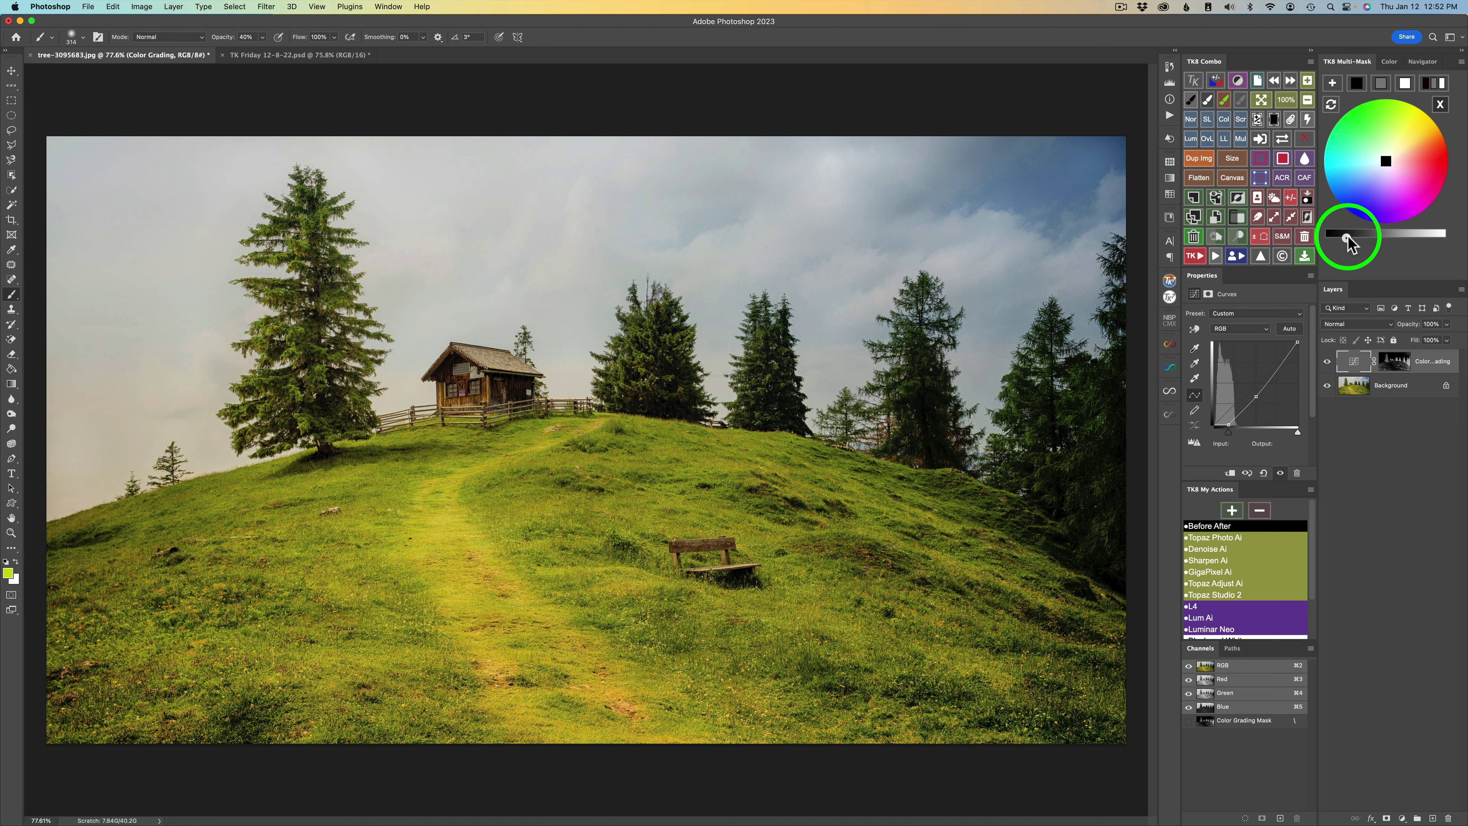
pyautogui.click(1356, 238)
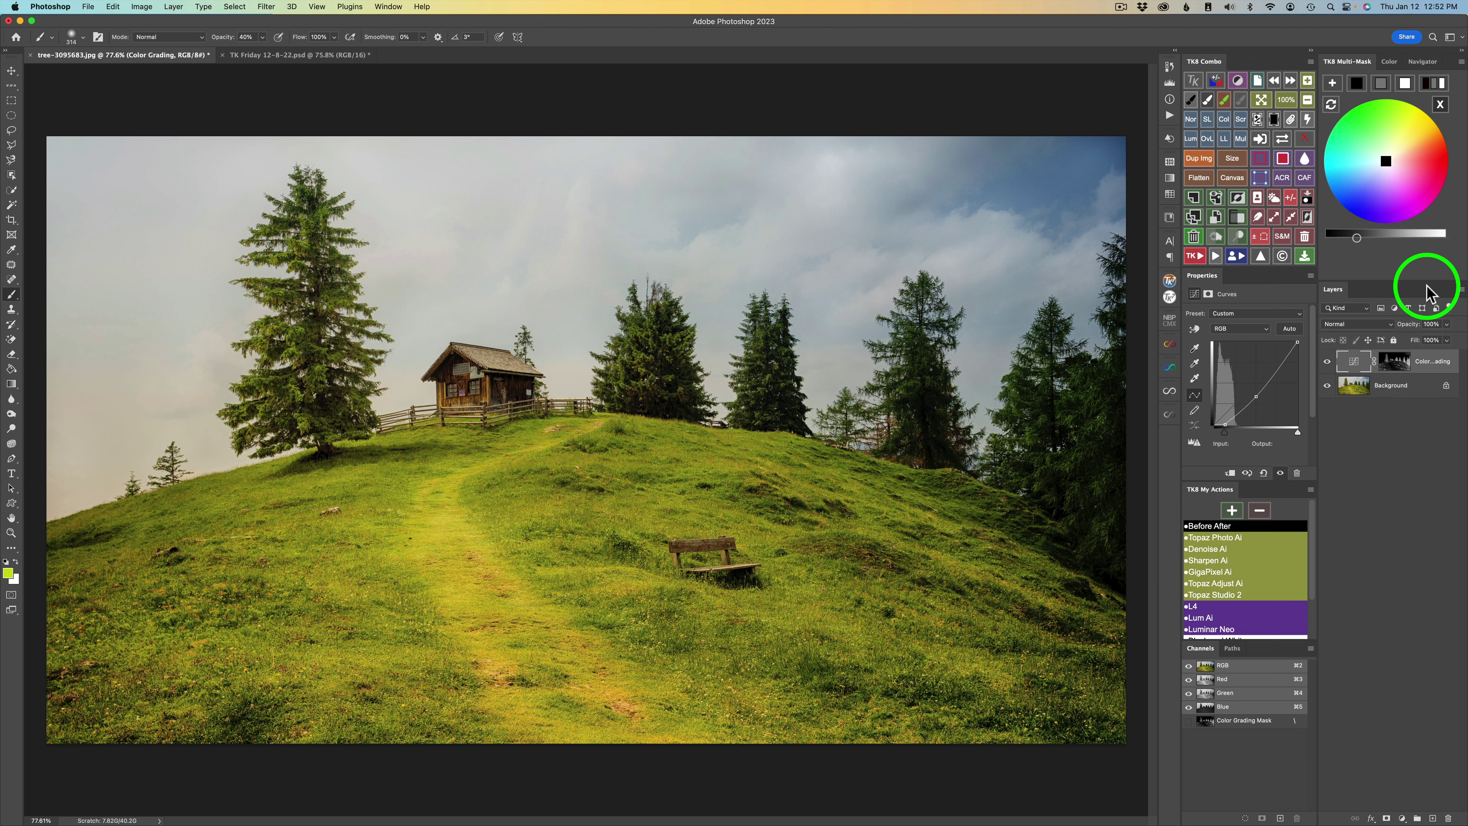
# Step: Group the Color Grading layer under a black mask and paint it white at 60% brush opacity over the grass below and beside the bench
pyautogui.click(1304, 140)
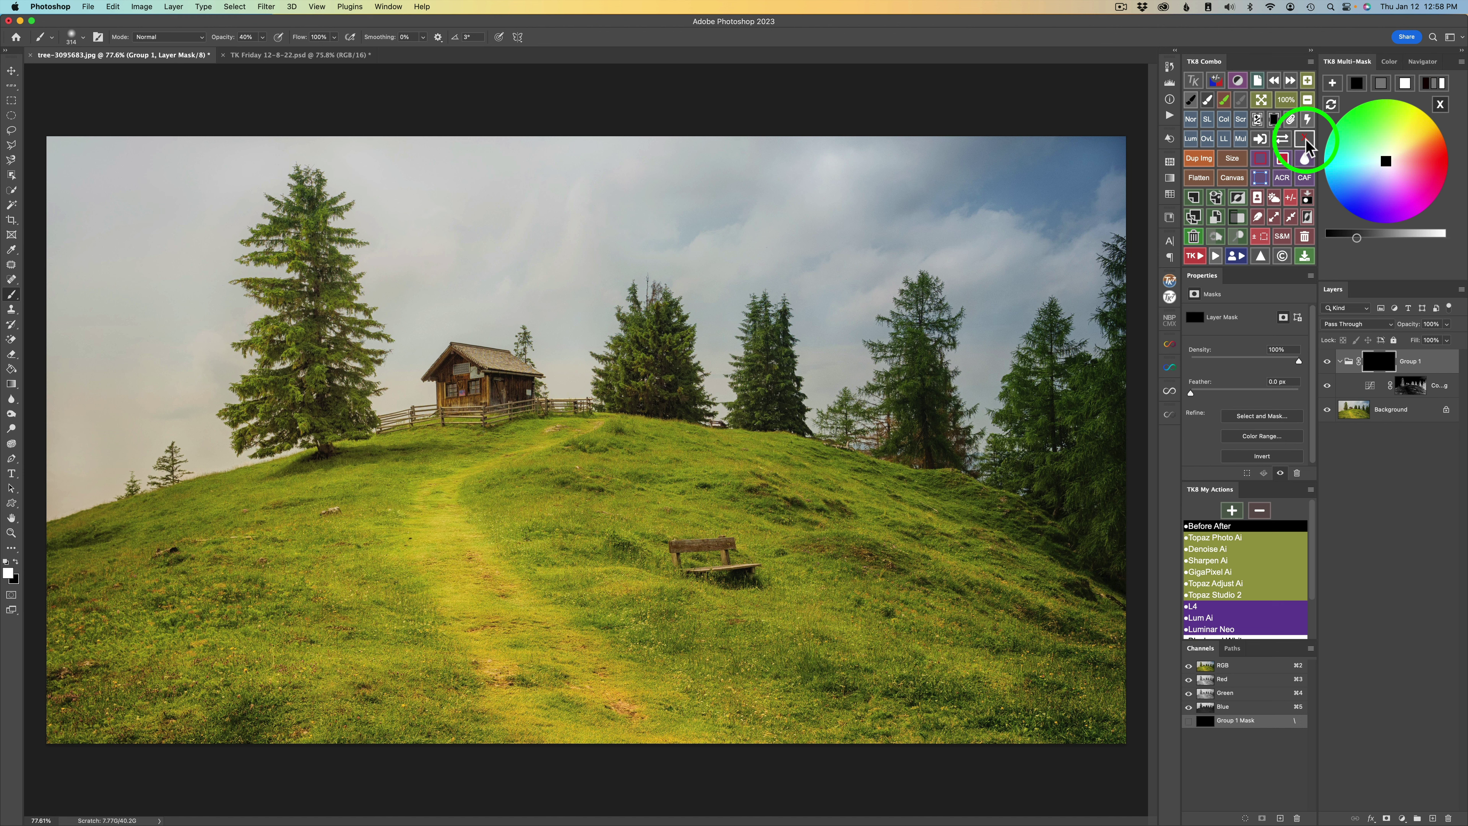
pyautogui.click(1207, 101)
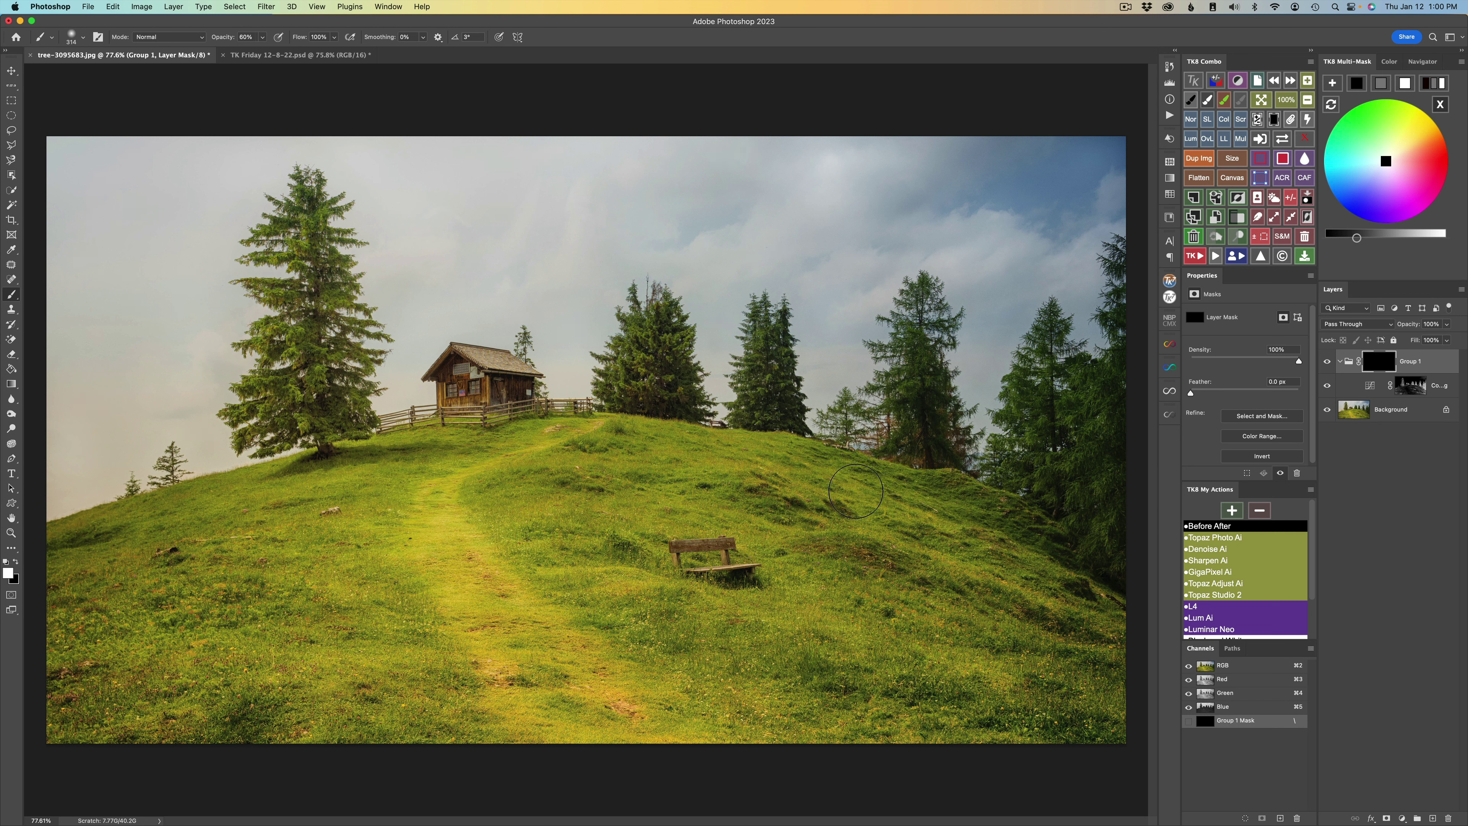
pyautogui.click(1424, 386)
pyautogui.moveTo(697, 596); pyautogui.dragTo(700, 635)
pyautogui.press(']')
pyautogui.moveTo(1080, 711)
pyautogui.mouseDown()
pyautogui.moveTo(696, 660)
pyautogui.moveTo(993, 715)
pyautogui.moveTo(670, 665)
pyautogui.mouseUp()
pyautogui.moveTo(1074, 724)
pyautogui.mouseDown()
pyautogui.moveTo(1101, 688)
pyautogui.moveTo(959, 591)
pyautogui.moveTo(1100, 630)
pyautogui.moveTo(1031, 585)
pyautogui.mouseUp()
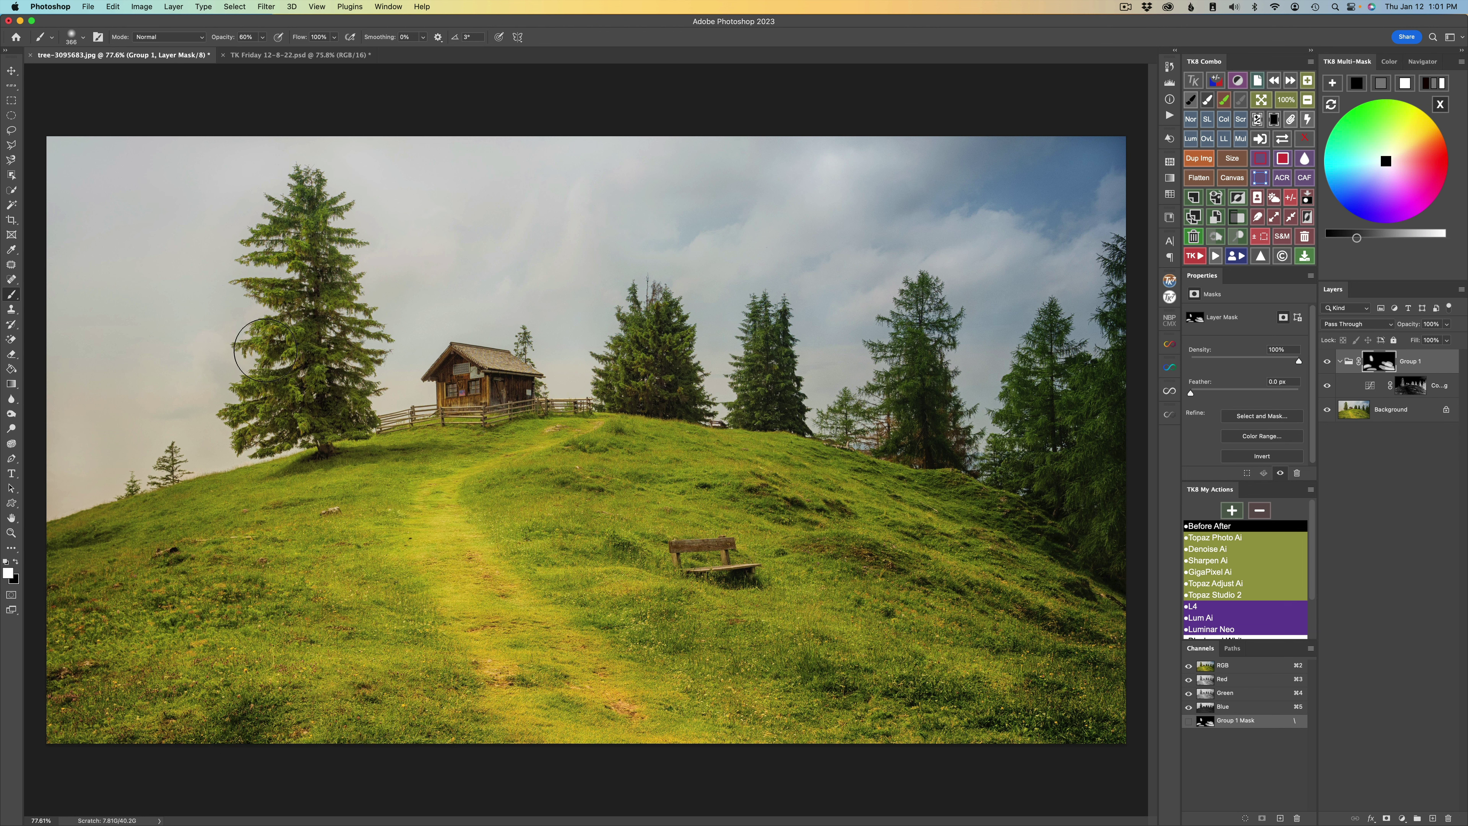
# Step: Collapse Group 1, generate the RGB Lights 3 luminosity mask, and lower its Levels white input to brighten it
pyautogui.click(1339, 361)
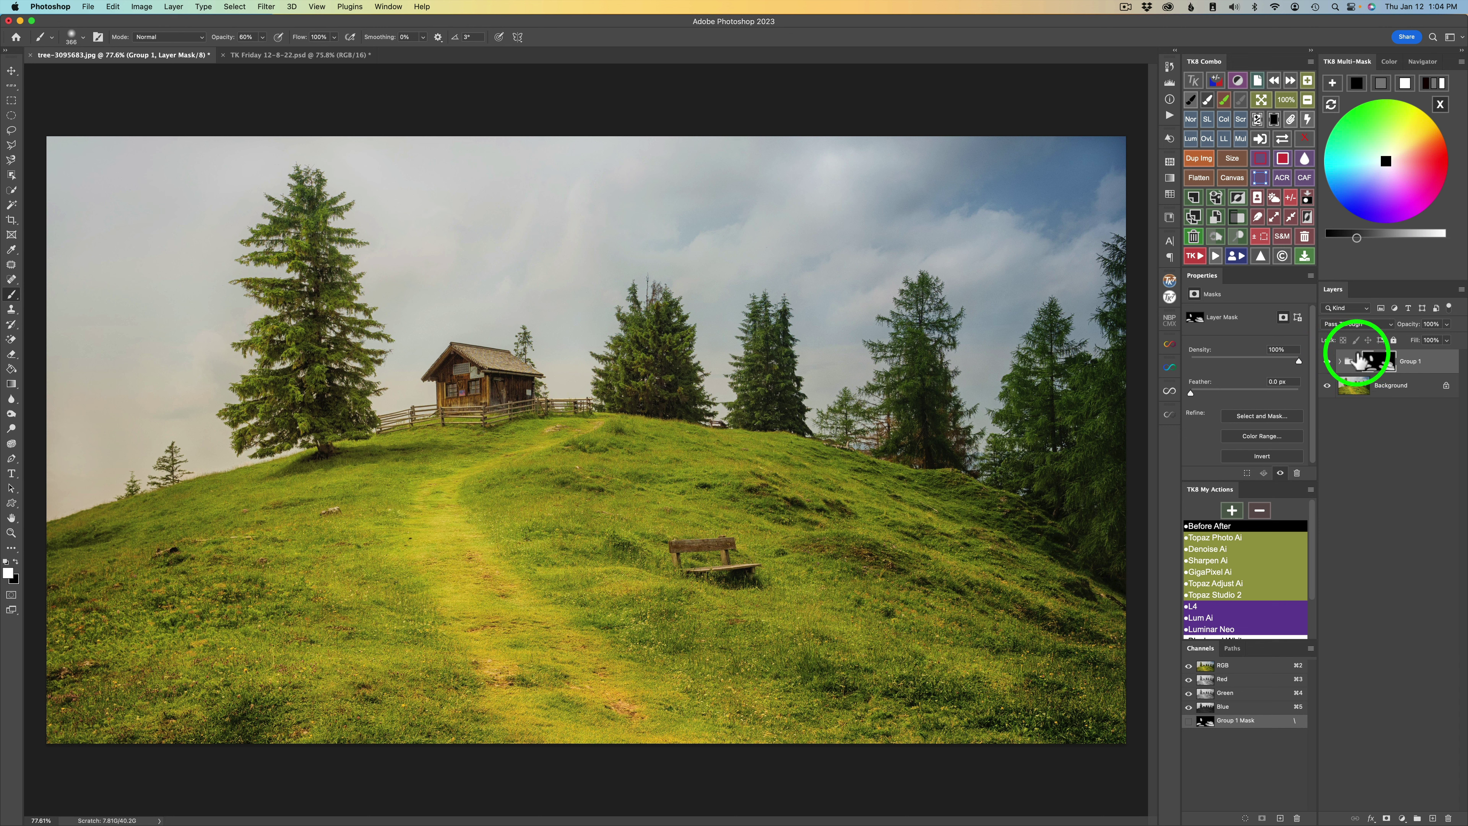
pyautogui.click(1377, 363)
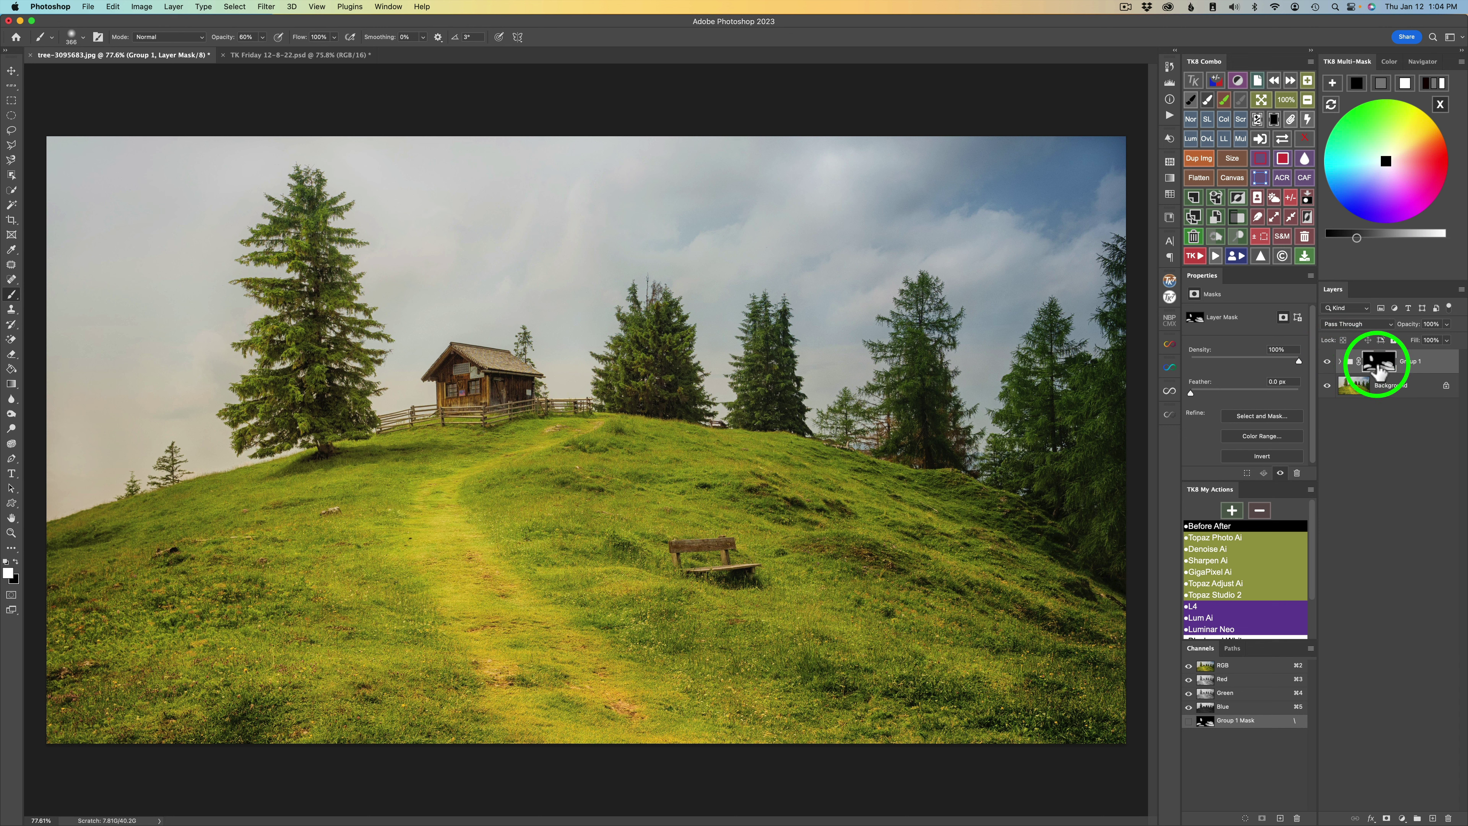
pyautogui.click(1402, 128)
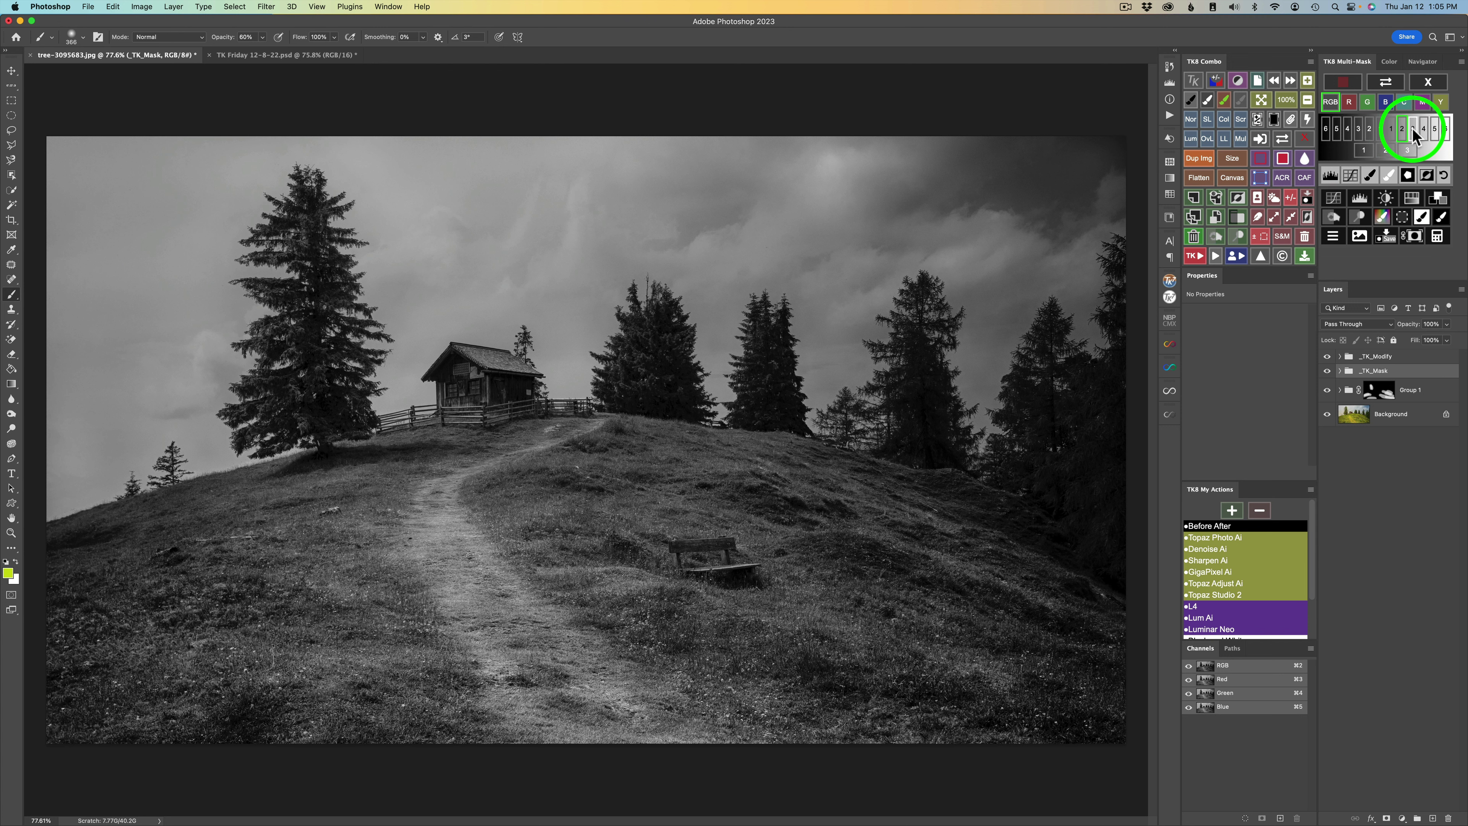
pyautogui.click(1413, 130)
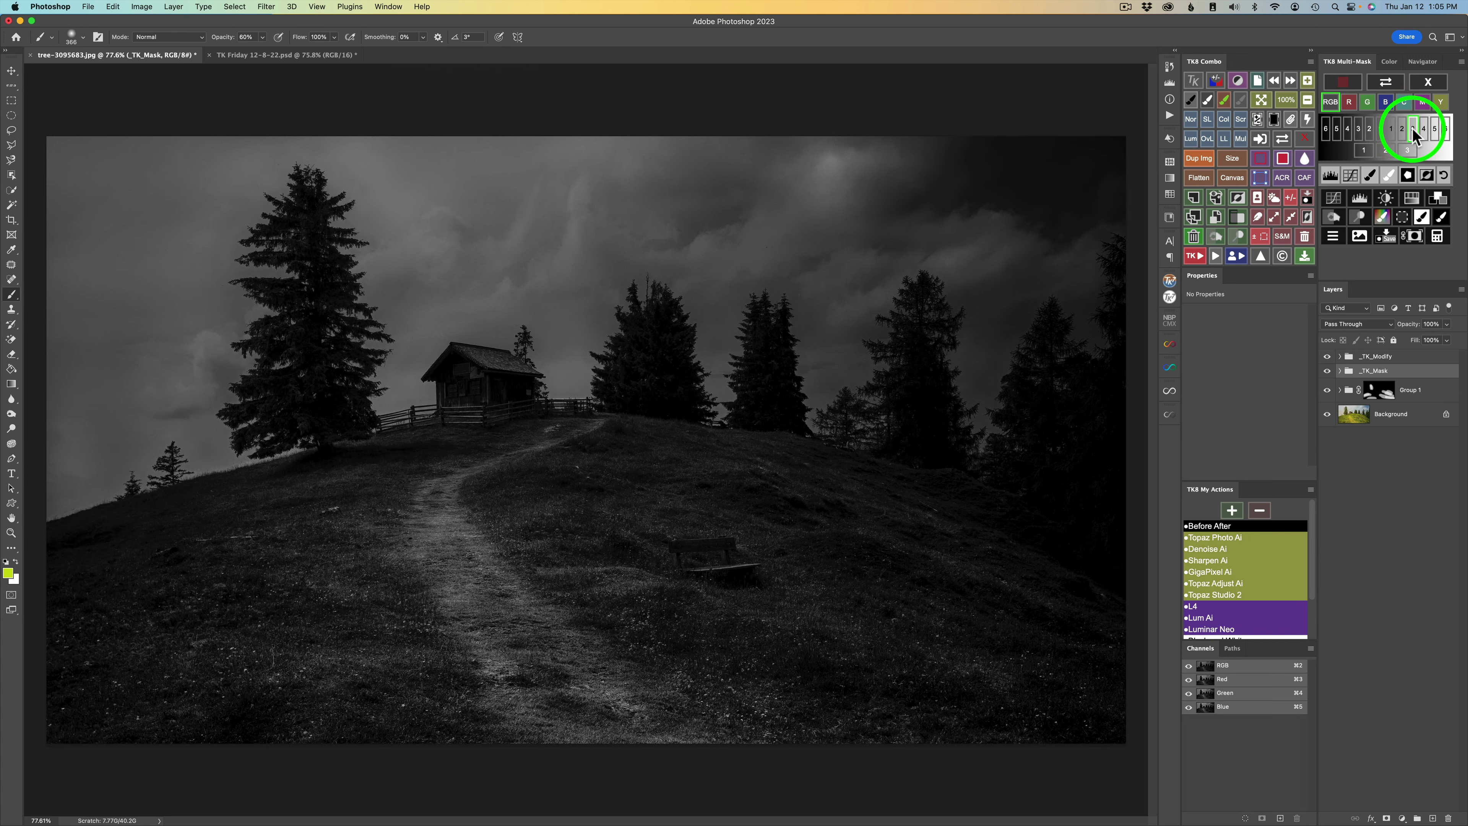
pyautogui.click(1330, 174)
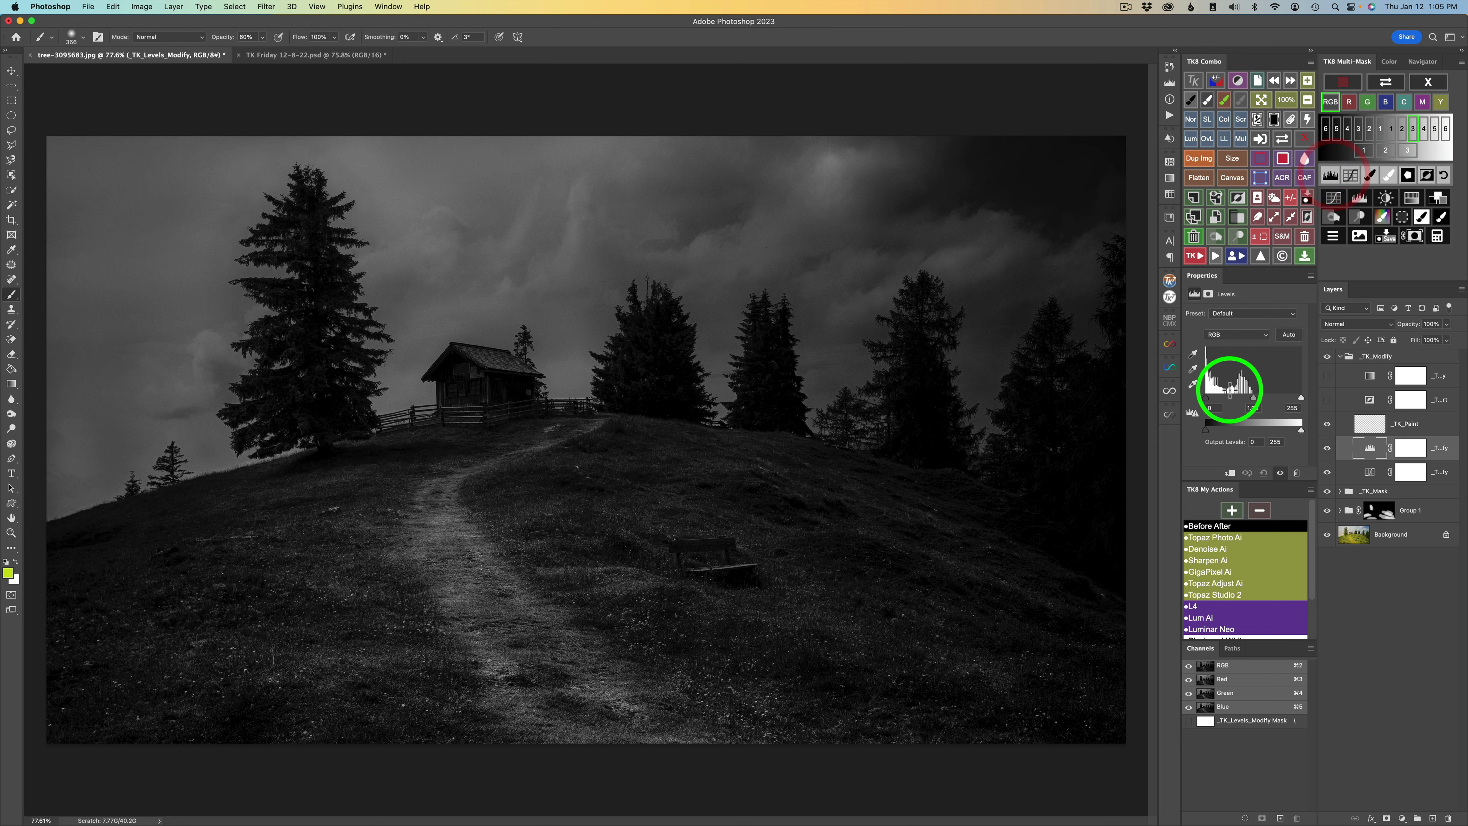
pyautogui.moveTo(1301, 398); pyautogui.dragTo(1258, 399)
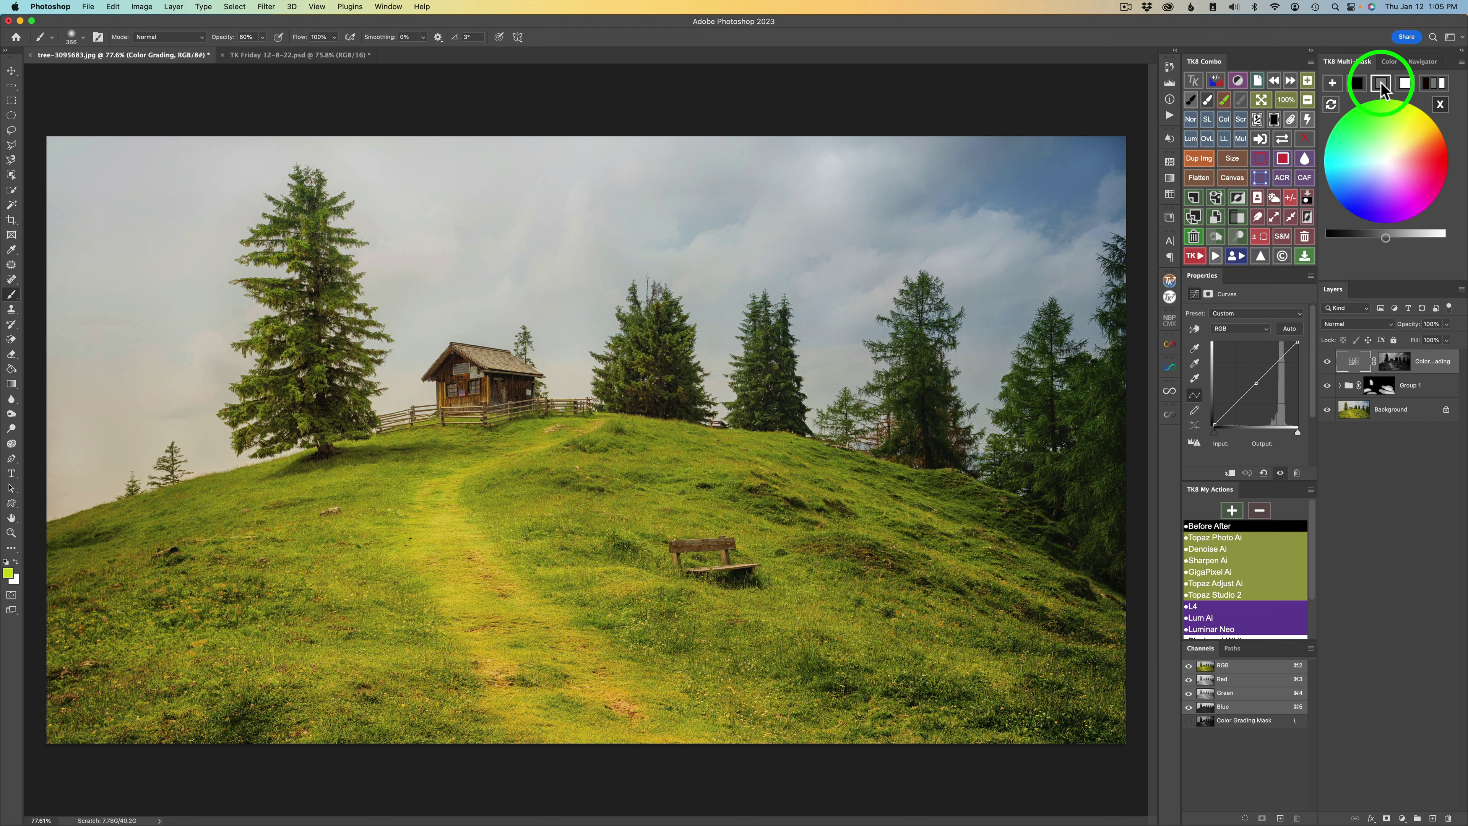
# Step: Brighten the midtones of the new Color Grading layer and paint its black group mask white at 80% opacity along the path and hill crest
pyautogui.click(1382, 88)
pyautogui.click(1387, 159)
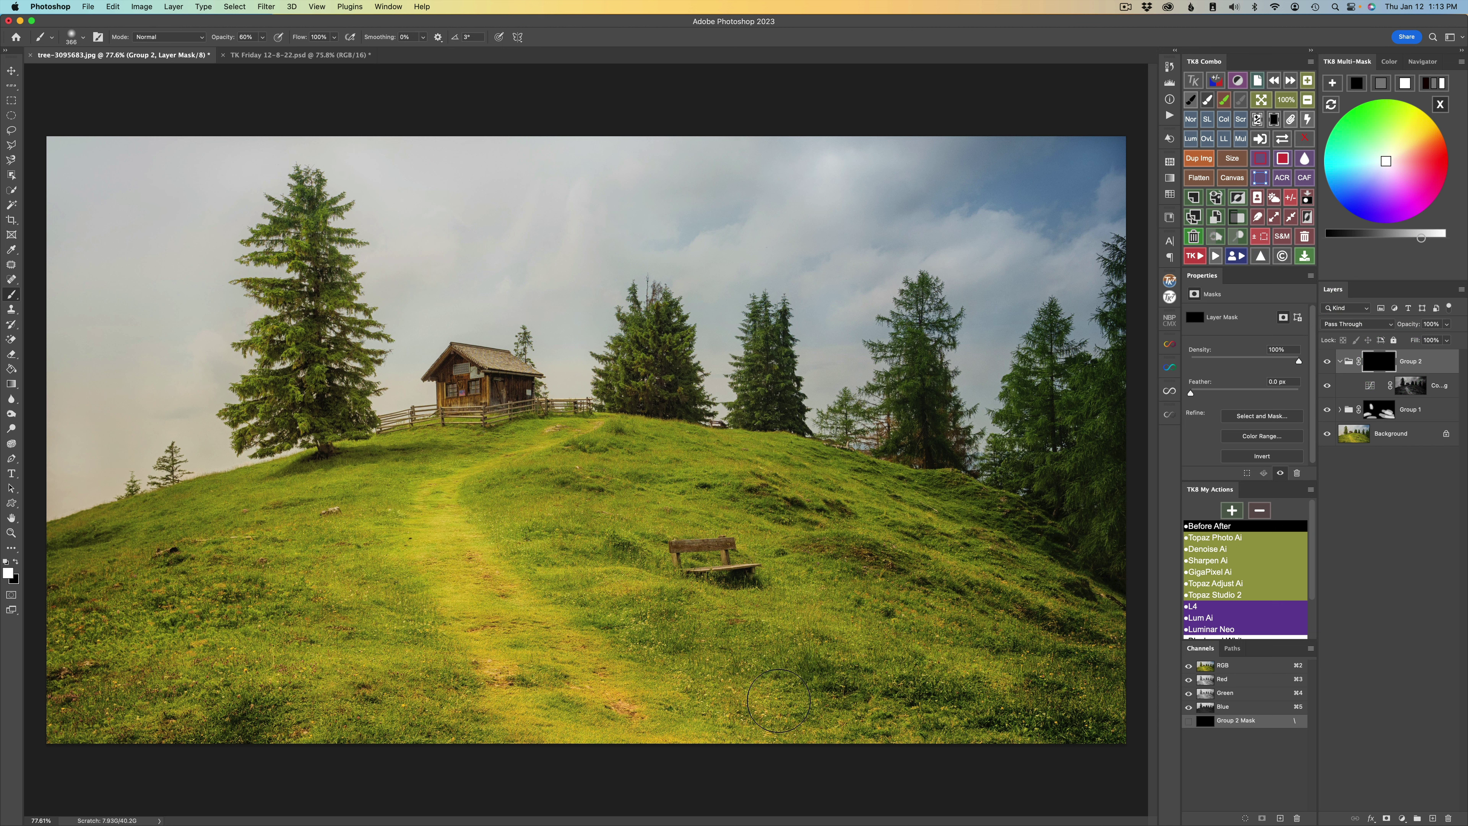
pyautogui.click(1409, 358)
pyautogui.press('8')
pyautogui.moveTo(642, 696); pyautogui.dragTo(503, 610)
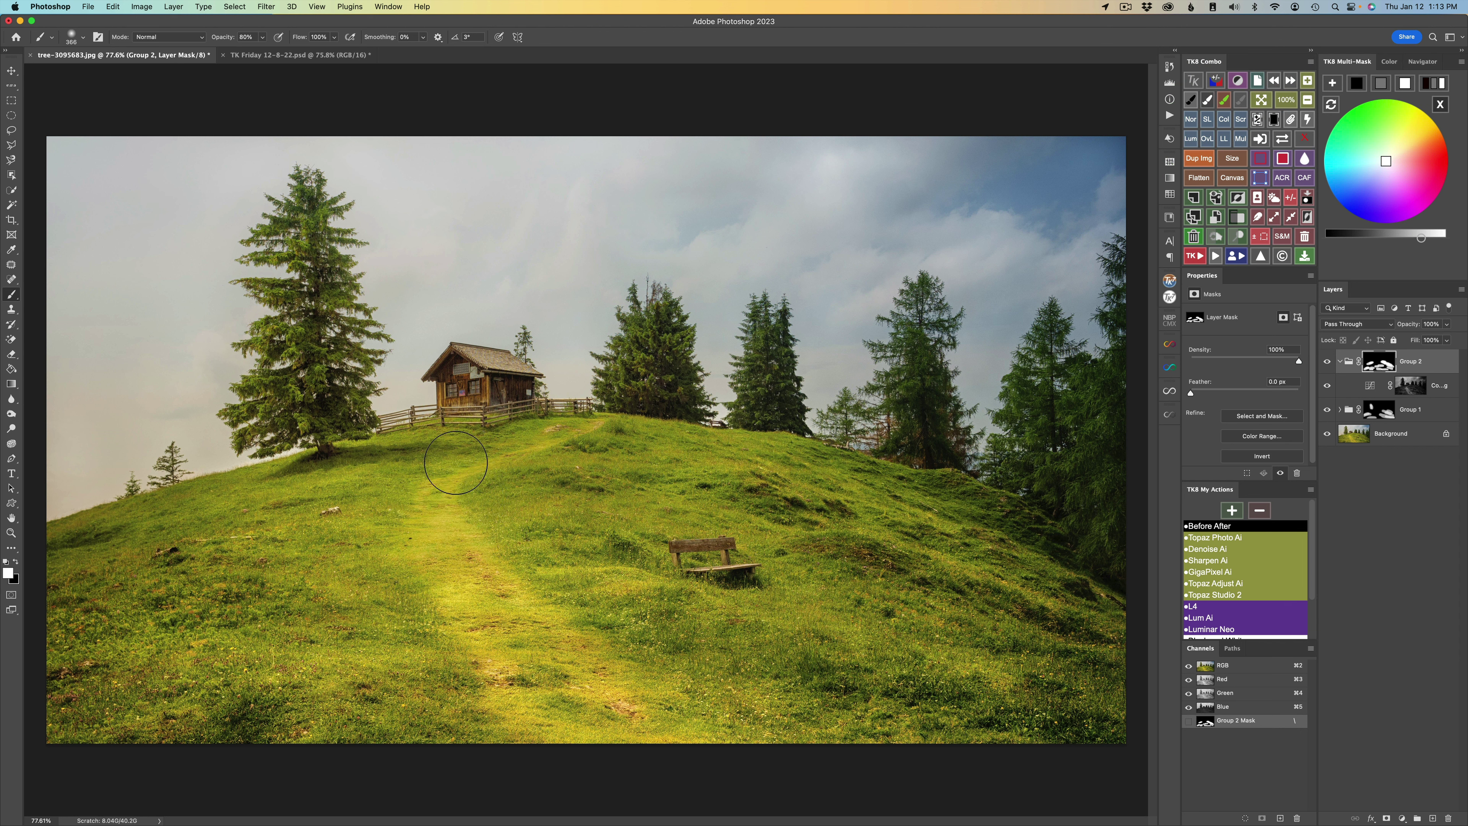
pyautogui.moveTo(467, 446)
pyautogui.mouseDown()
pyautogui.moveTo(409, 450)
pyautogui.moveTo(462, 434)
pyautogui.moveTo(357, 452)
pyautogui.moveTo(438, 437)
pyautogui.moveTo(380, 435)
pyautogui.moveTo(307, 481)
pyautogui.moveTo(285, 469)
pyautogui.moveTo(200, 500)
pyautogui.moveTo(328, 485)
pyautogui.moveTo(160, 519)
pyautogui.moveTo(352, 476)
pyautogui.moveTo(253, 488)
pyautogui.moveTo(272, 481)
pyautogui.moveTo(242, 445)
pyautogui.mouseUp()
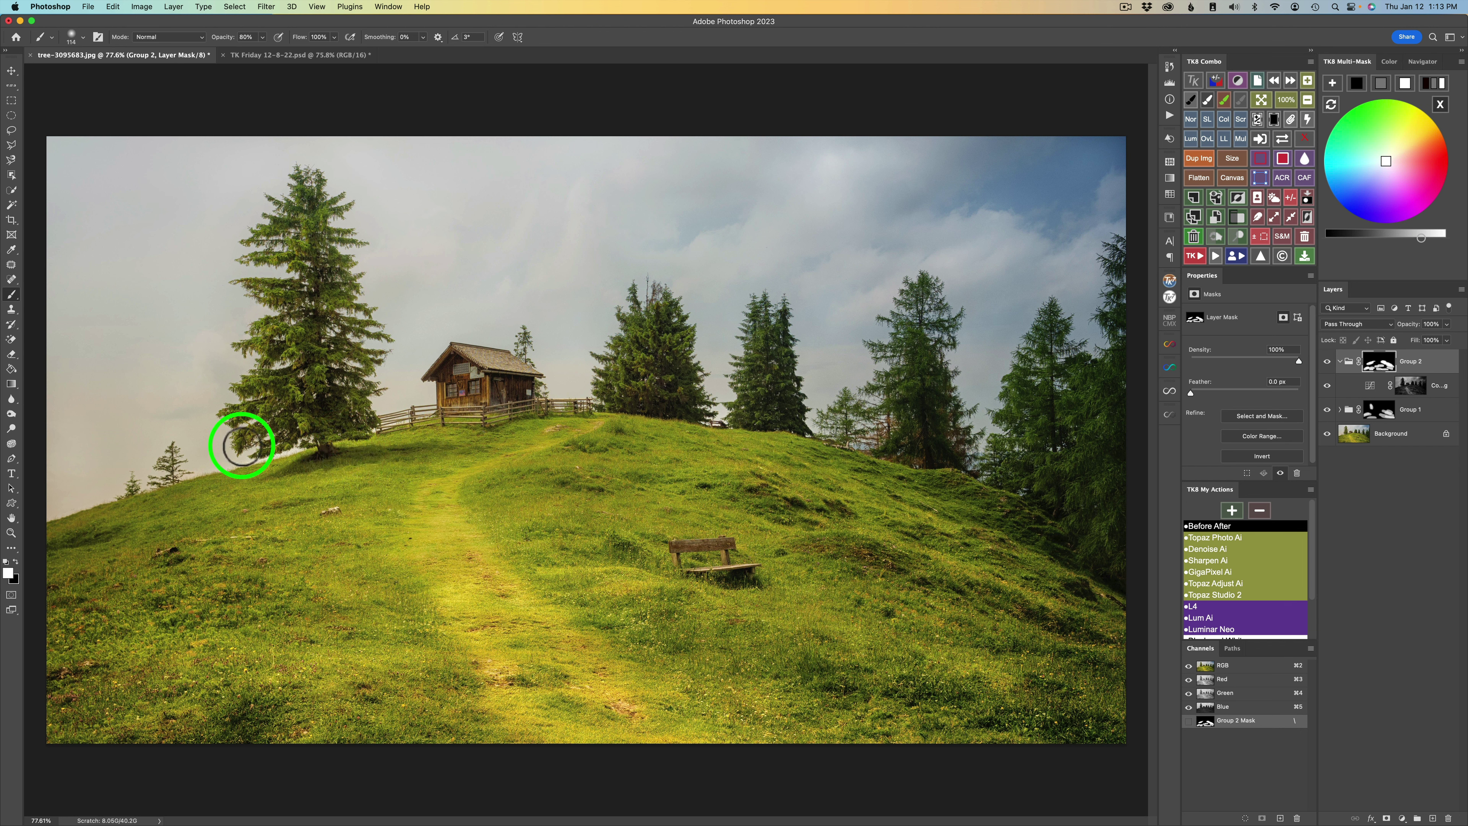
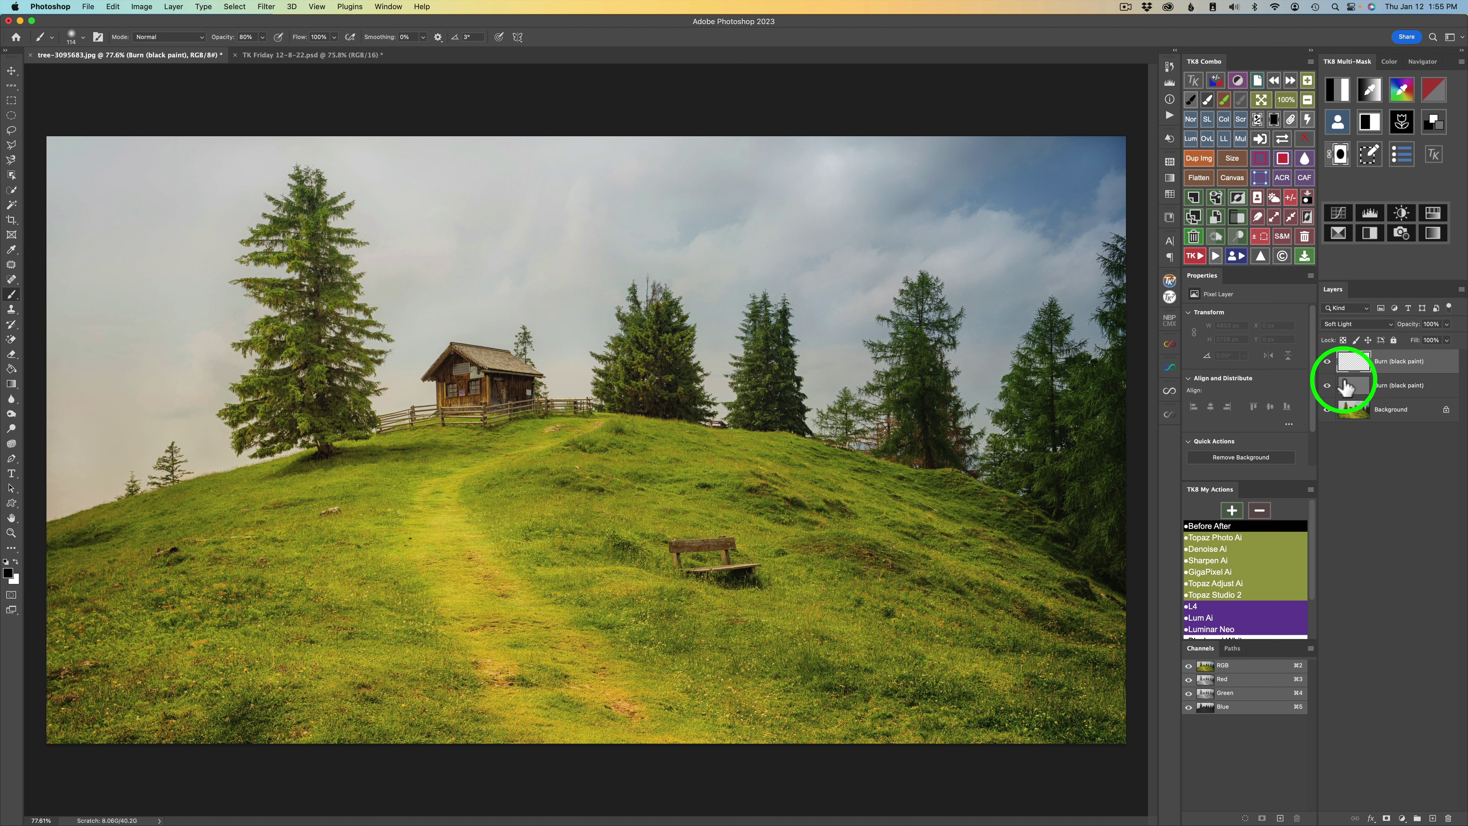
# Step: Try burning the grass on both sides of the path on the Soft Light Burn layer with black at 10% and 70% brush opacity
pyautogui.moveTo(777, 585)
pyautogui.mouseDown()
pyautogui.moveTo(724, 581)
pyautogui.moveTo(738, 584)
pyautogui.moveTo(705, 636)
pyautogui.mouseUp()
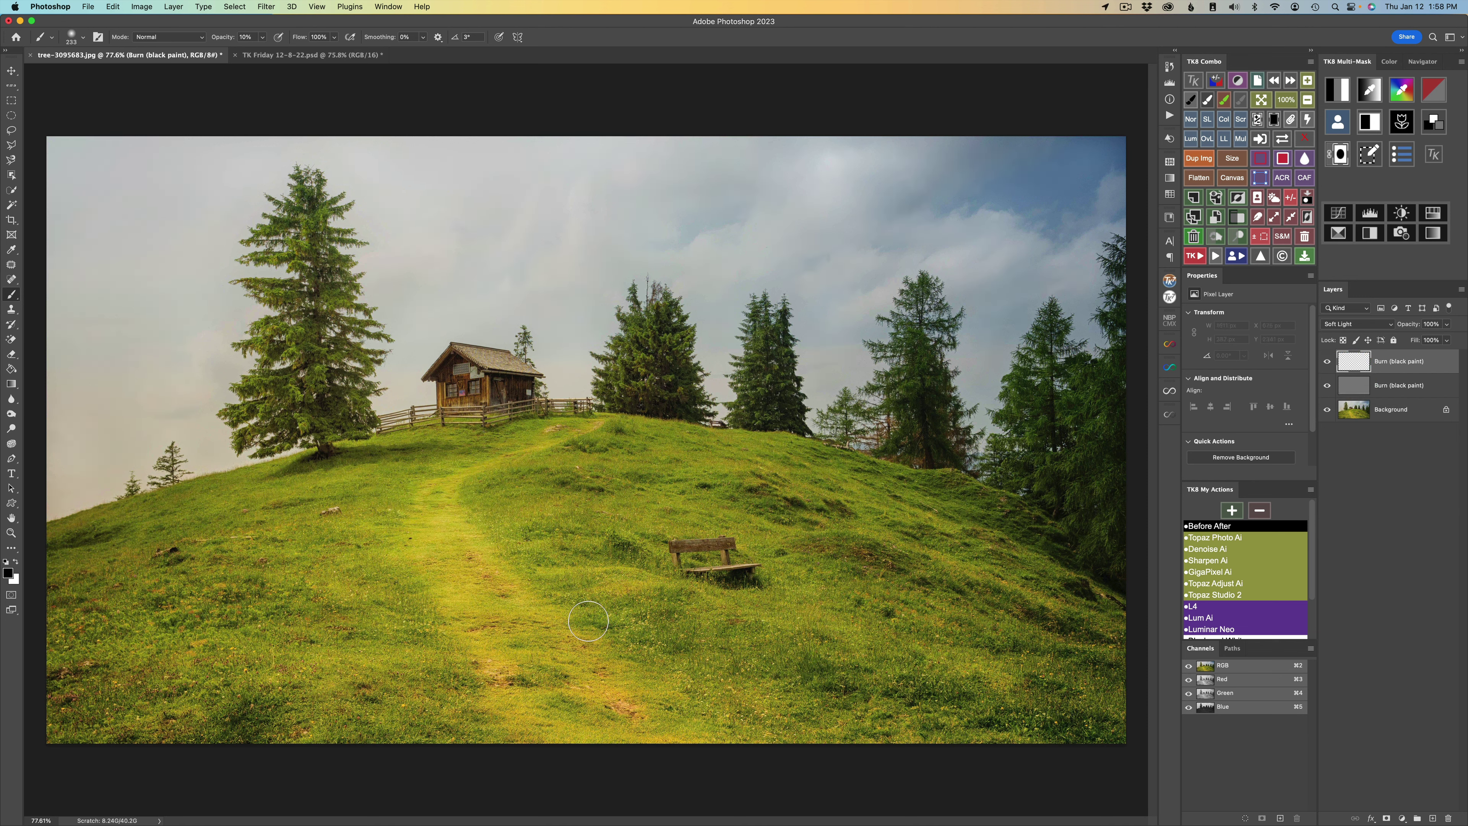
pyautogui.press('7')
pyautogui.moveTo(451, 675)
pyautogui.mouseDown()
pyautogui.moveTo(292, 628)
pyautogui.moveTo(368, 655)
pyautogui.moveTo(385, 631)
pyautogui.moveTo(248, 606)
pyautogui.mouseUp()
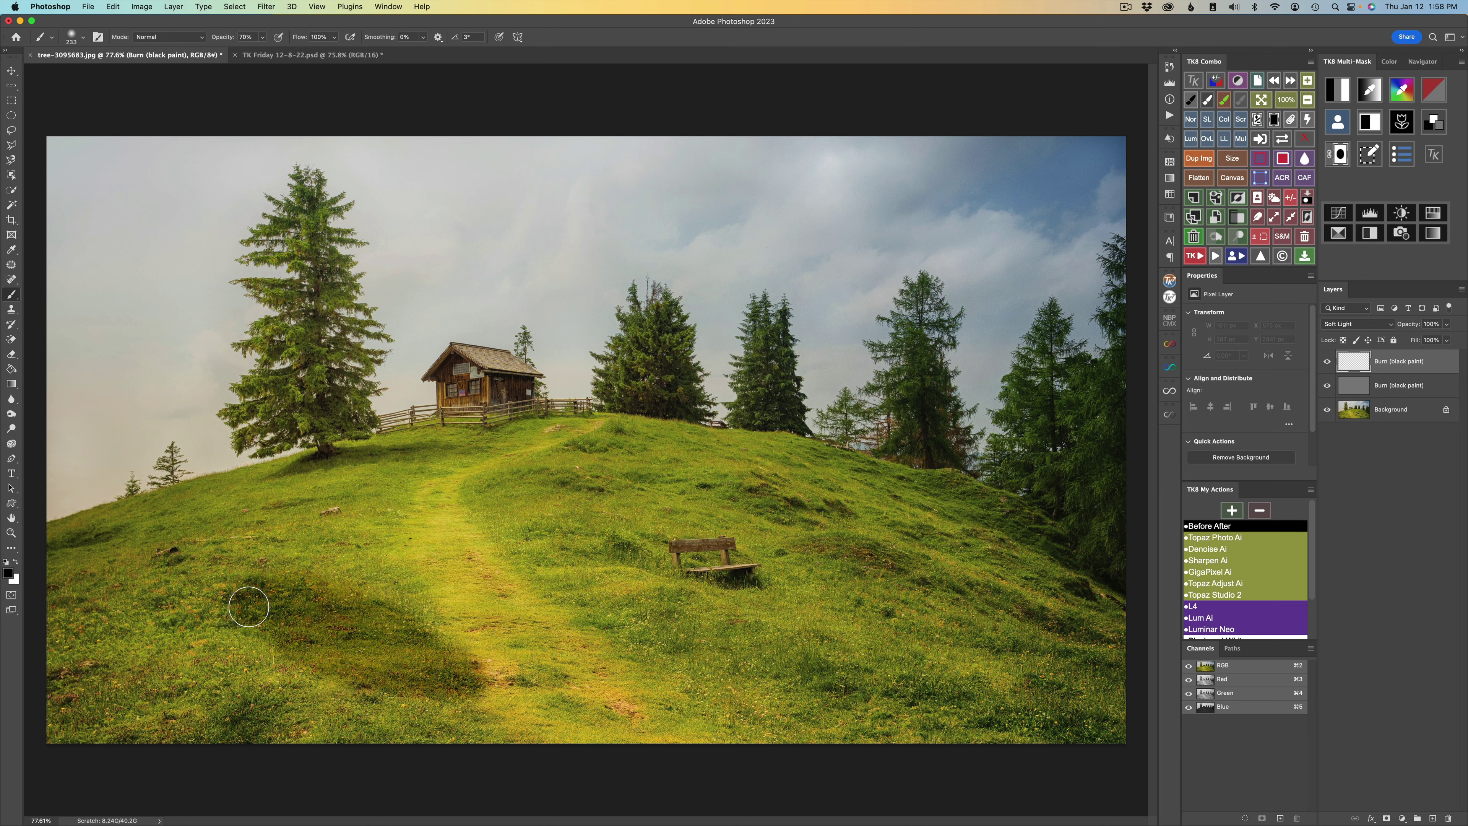
pyautogui.moveTo(514, 559)
pyautogui.mouseDown()
pyautogui.moveTo(550, 526)
pyautogui.moveTo(583, 553)
pyautogui.mouseUp()
# Step: Load the Burn layer's painted areas as a selection, add a Hue/Saturation adjustment masked to them, and try adjusting Saturation
pyautogui.keyDown('super'); pyautogui.click(1354, 360); pyautogui.keyUp('super')
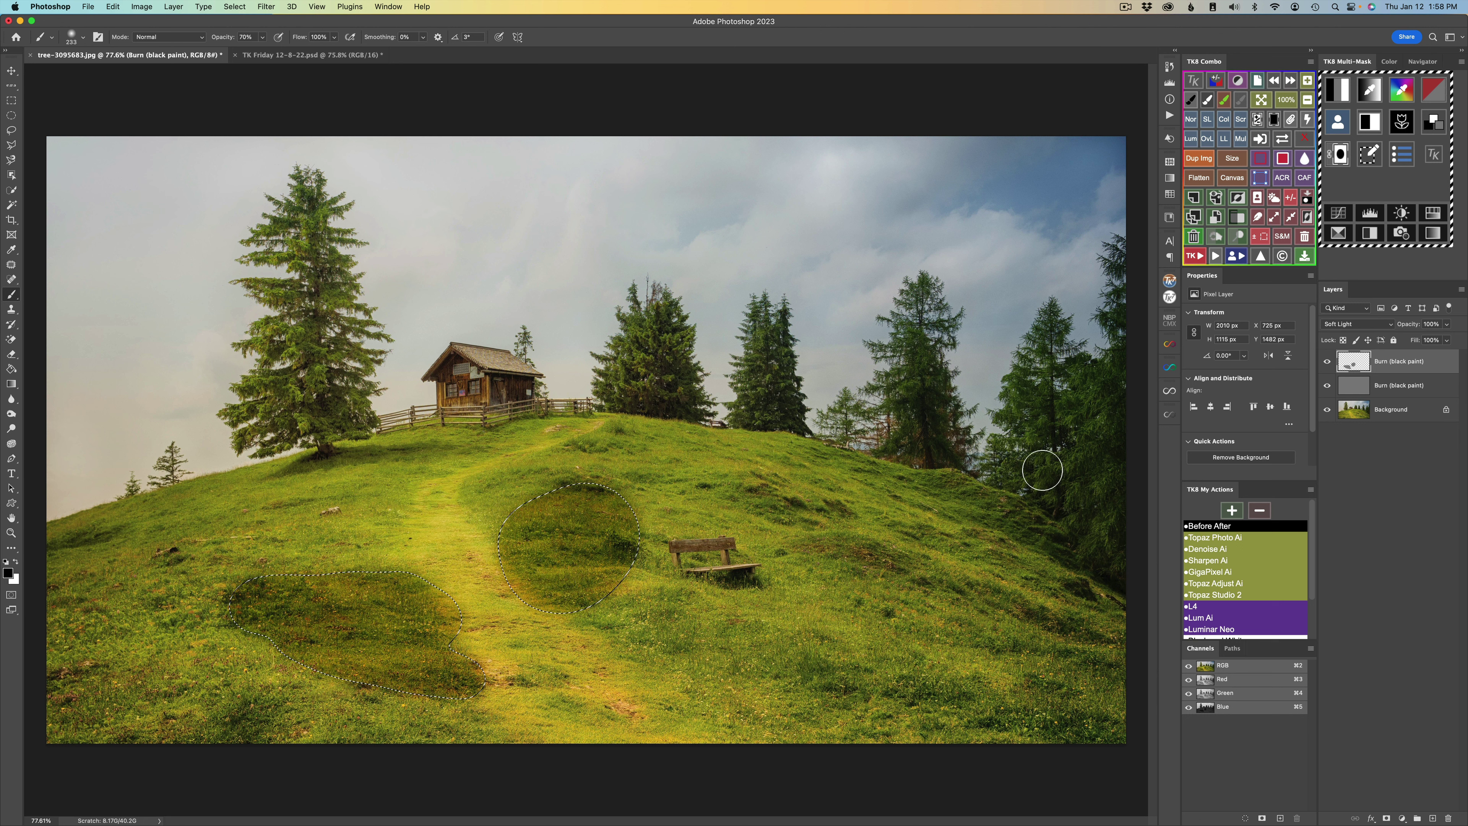
pyautogui.click(1434, 215)
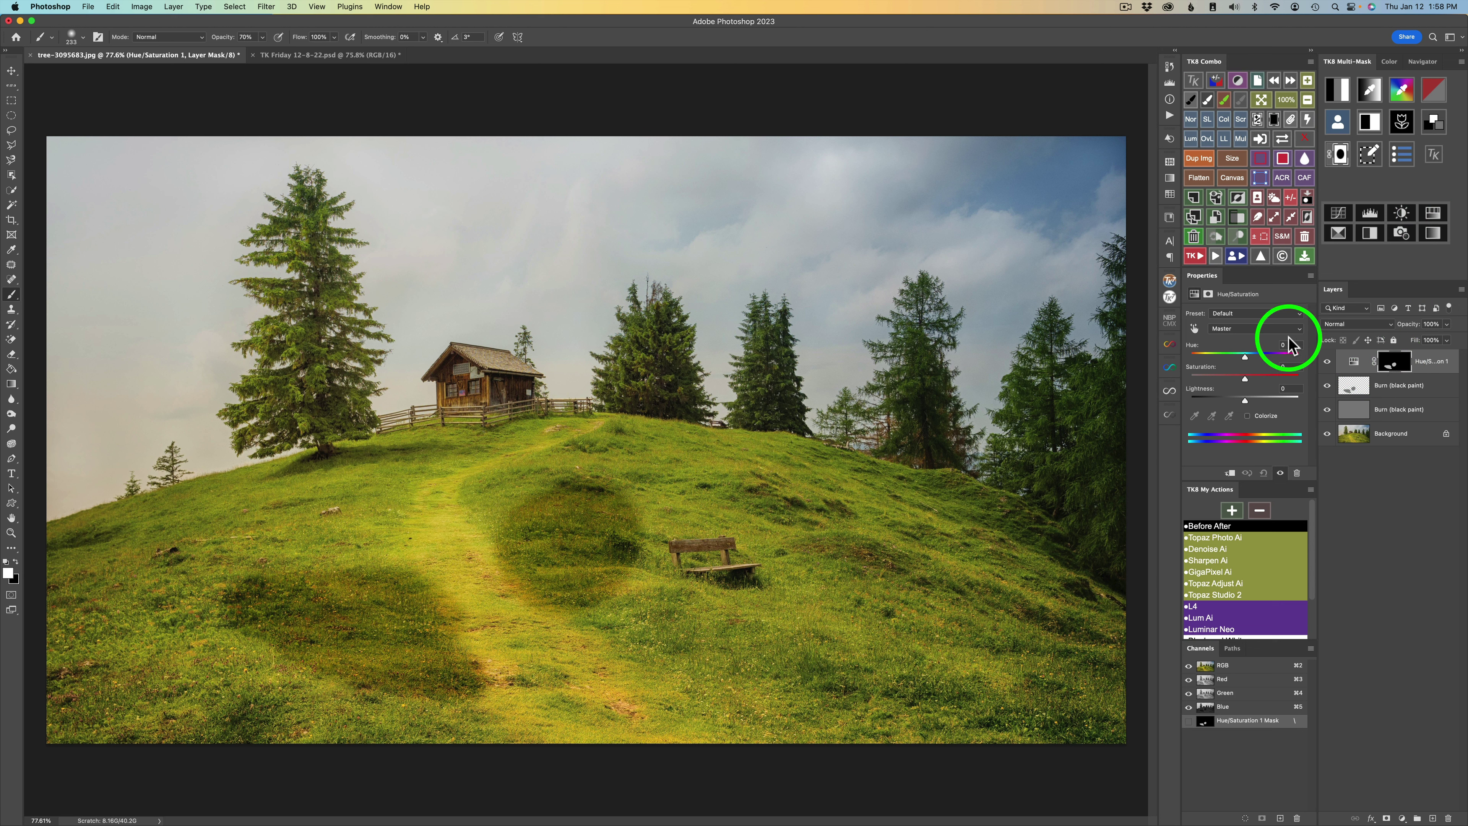
pyautogui.moveTo(1245, 382); pyautogui.dragTo(1243, 381)
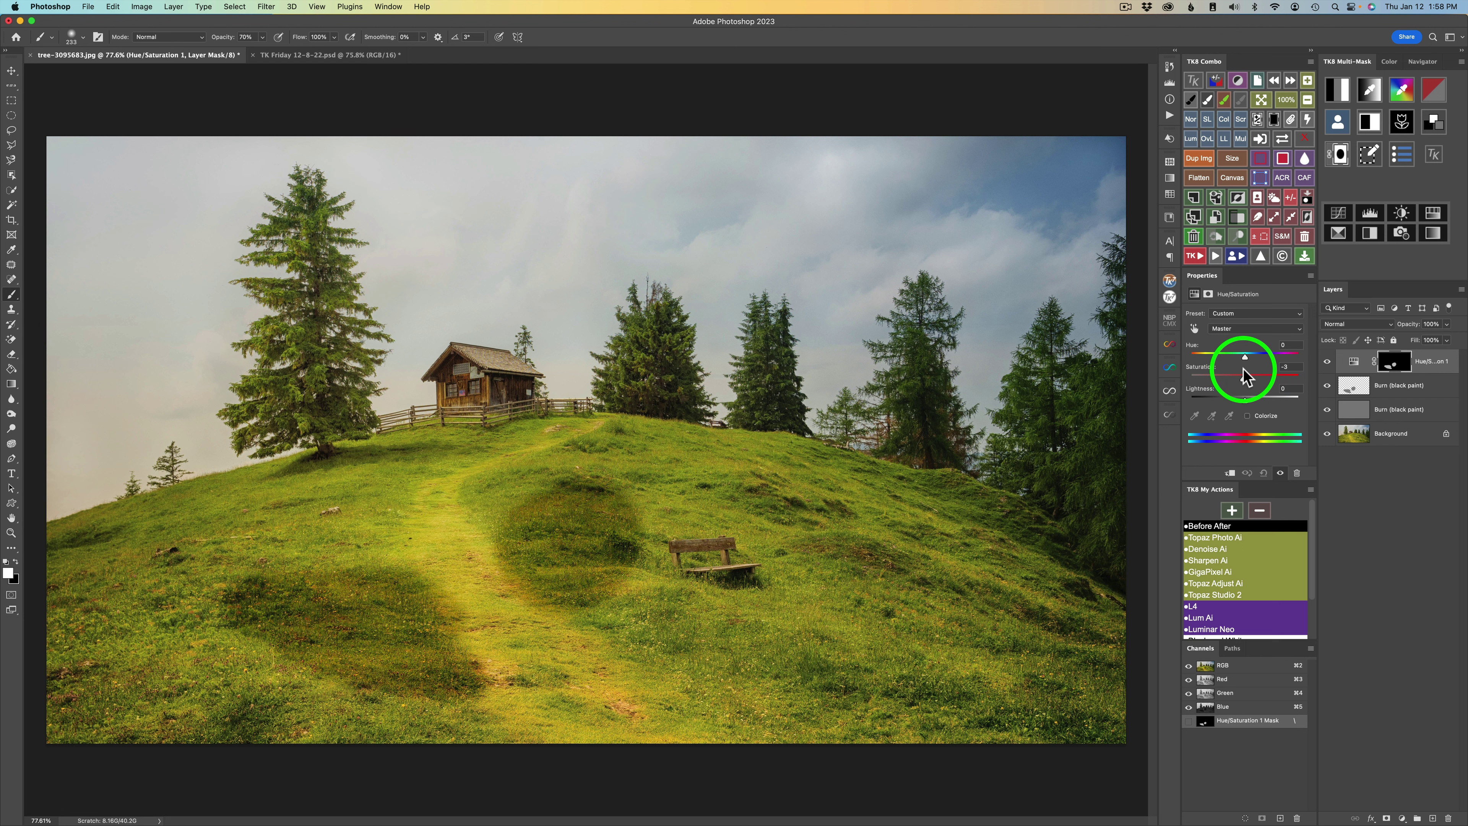
pyautogui.moveTo(1244, 379); pyautogui.dragTo(1247, 379)
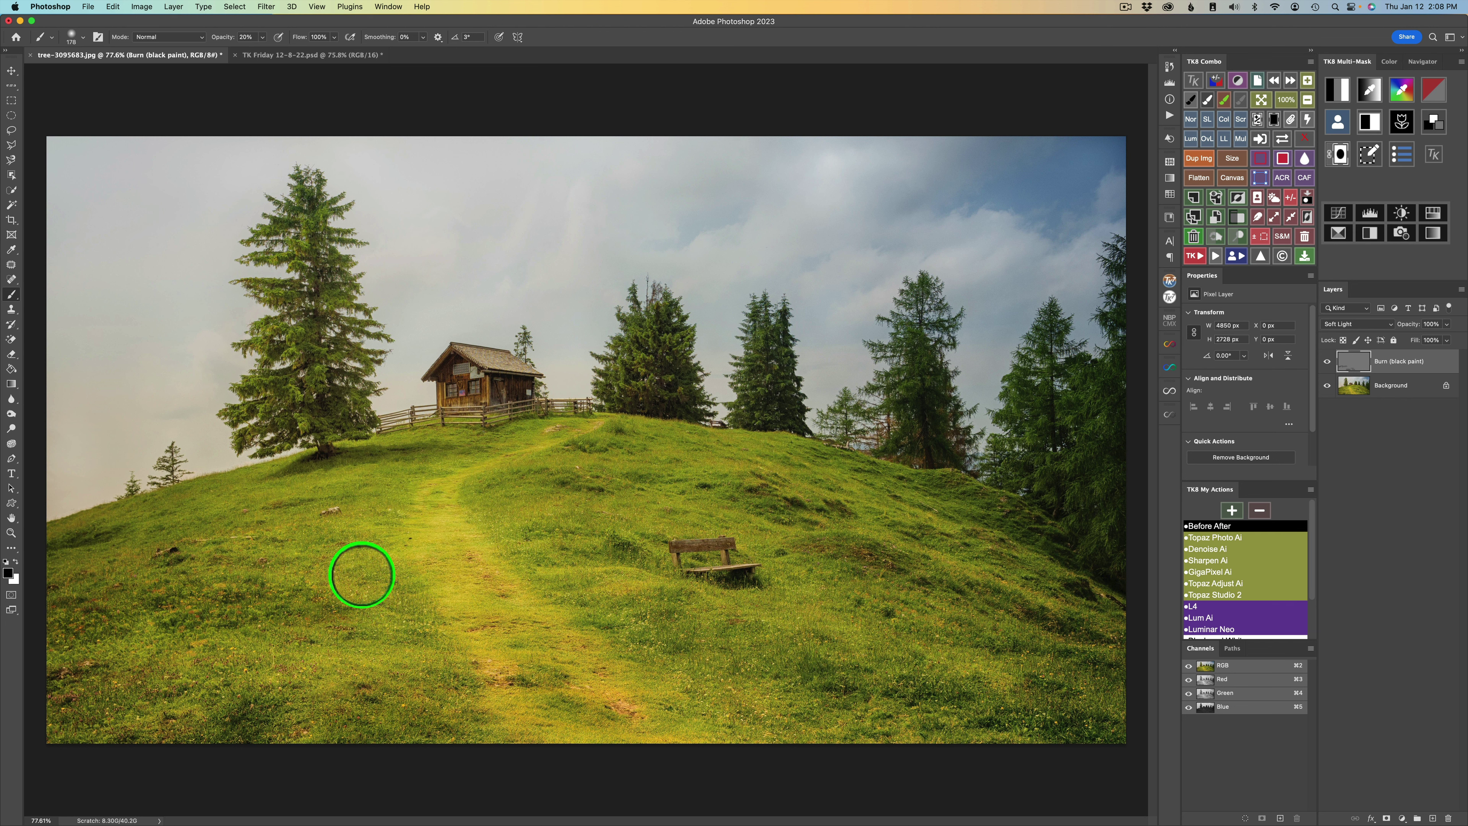
# Step: Burn the grass around the bench and lower slope with black at 5% brush opacity, and try adjusting the Burn layer's opacity
pyautogui.press('0')
pyautogui.press('5')
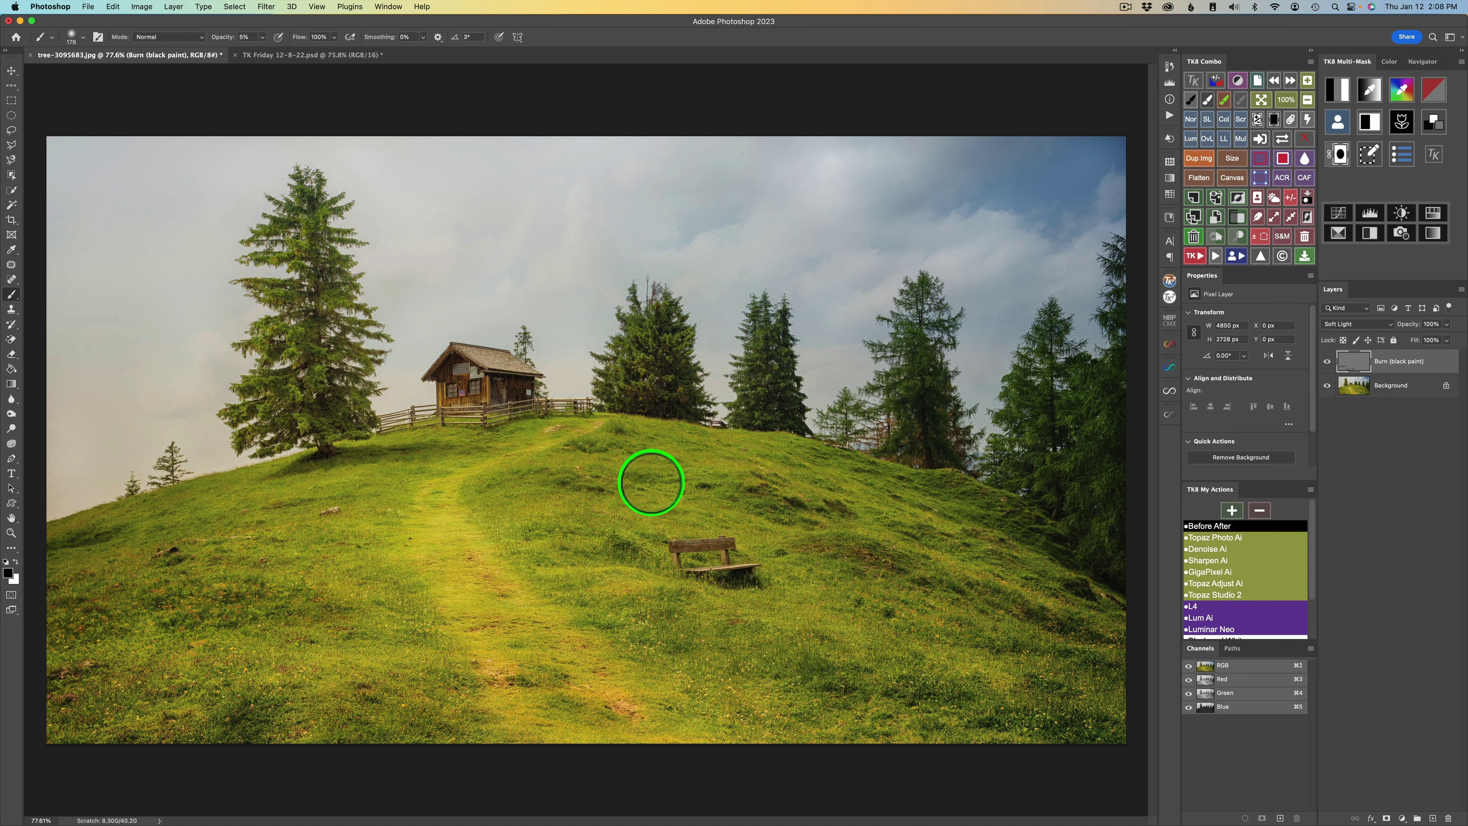
pyautogui.moveTo(704, 496)
pyautogui.mouseDown()
pyautogui.moveTo(793, 516)
pyautogui.moveTo(676, 517)
pyautogui.mouseUp()
pyautogui.moveTo(934, 715)
pyautogui.mouseDown()
pyautogui.moveTo(1018, 694)
pyautogui.moveTo(1097, 643)
pyautogui.moveTo(1025, 623)
pyautogui.moveTo(1025, 639)
pyautogui.mouseUp()
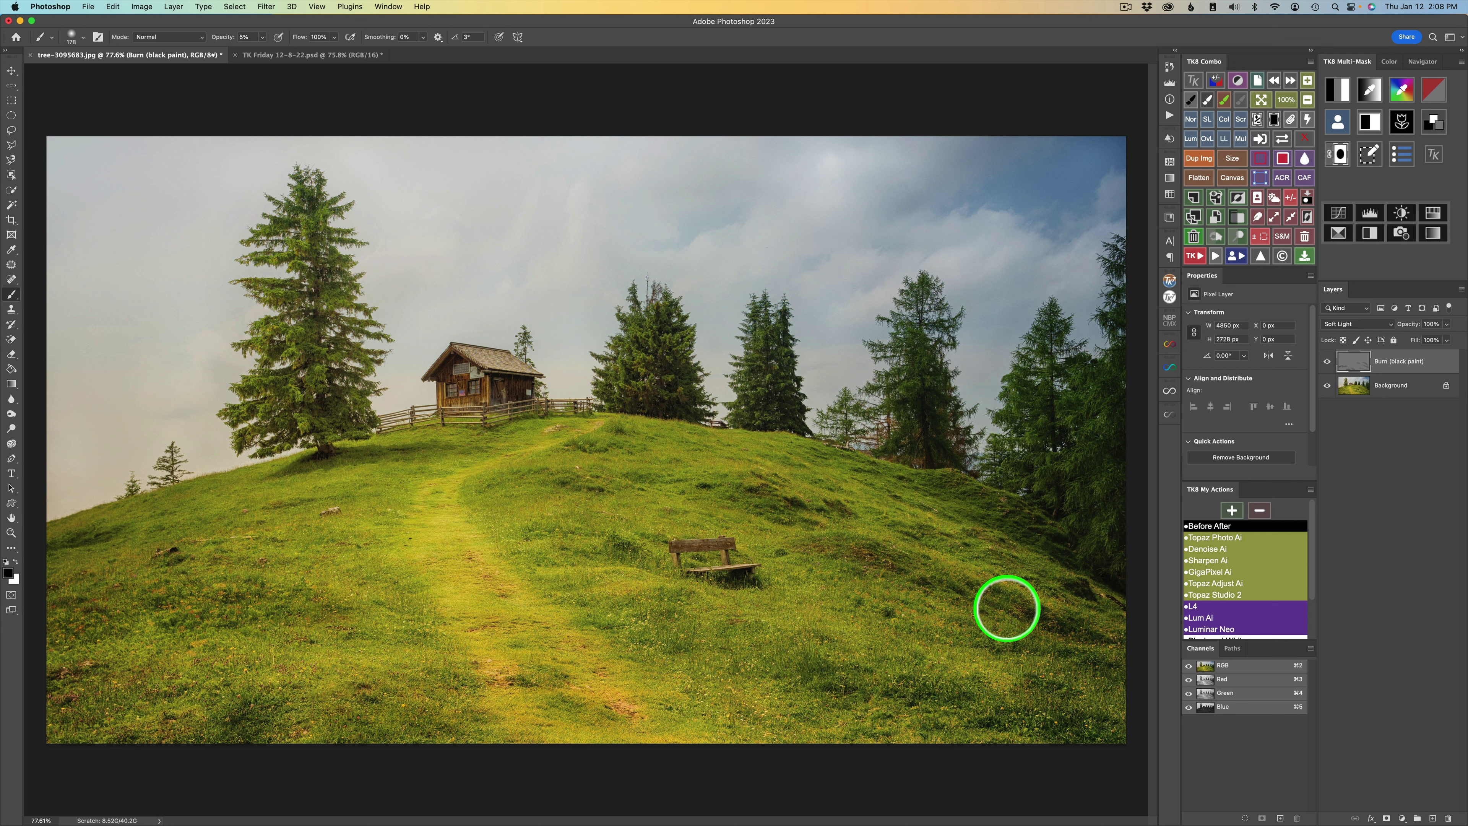
pyautogui.moveTo(602, 617); pyautogui.dragTo(677, 601)
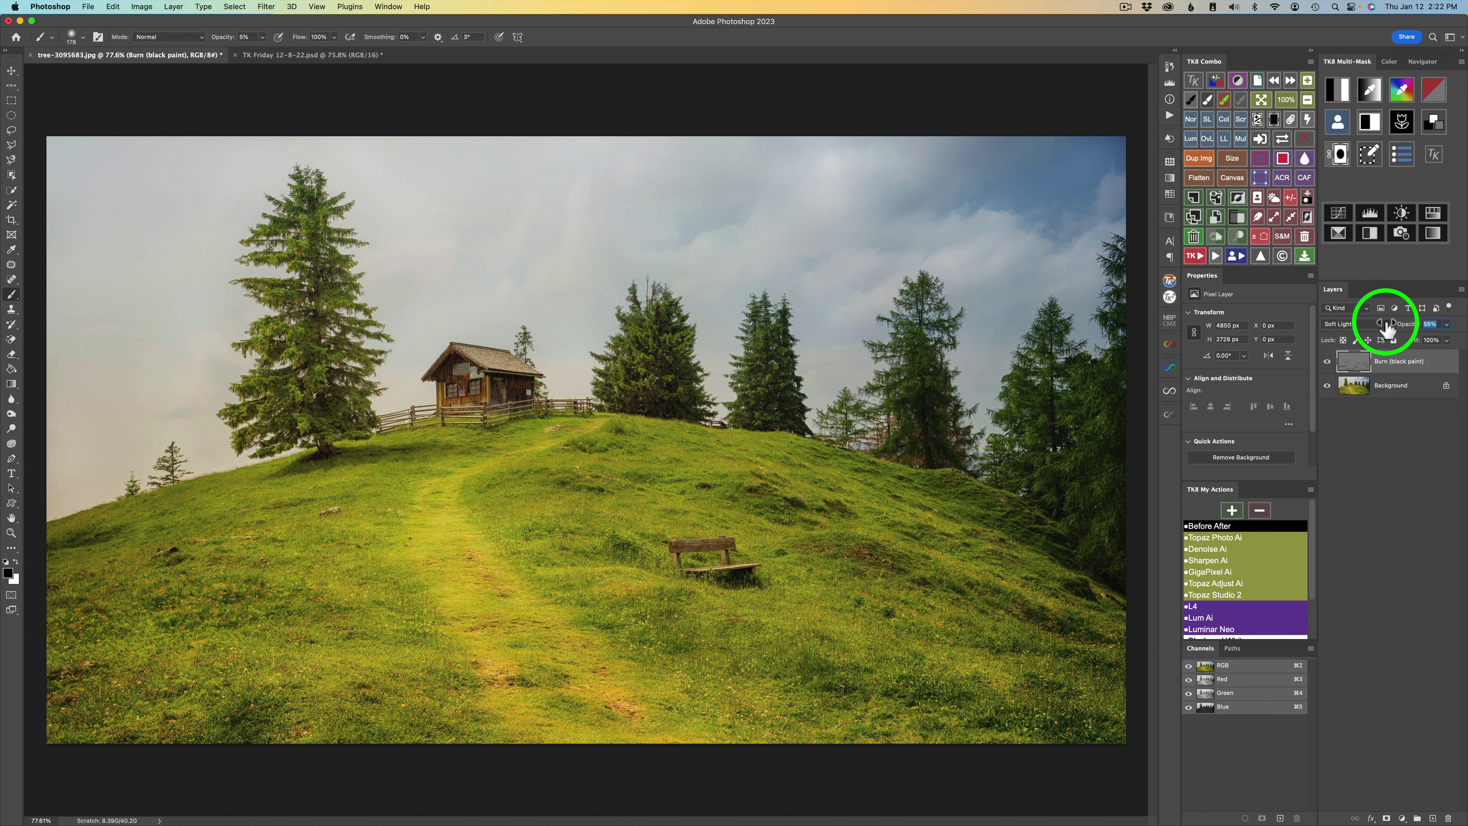
pyautogui.moveTo(1385, 323); pyautogui.dragTo(1389, 323)
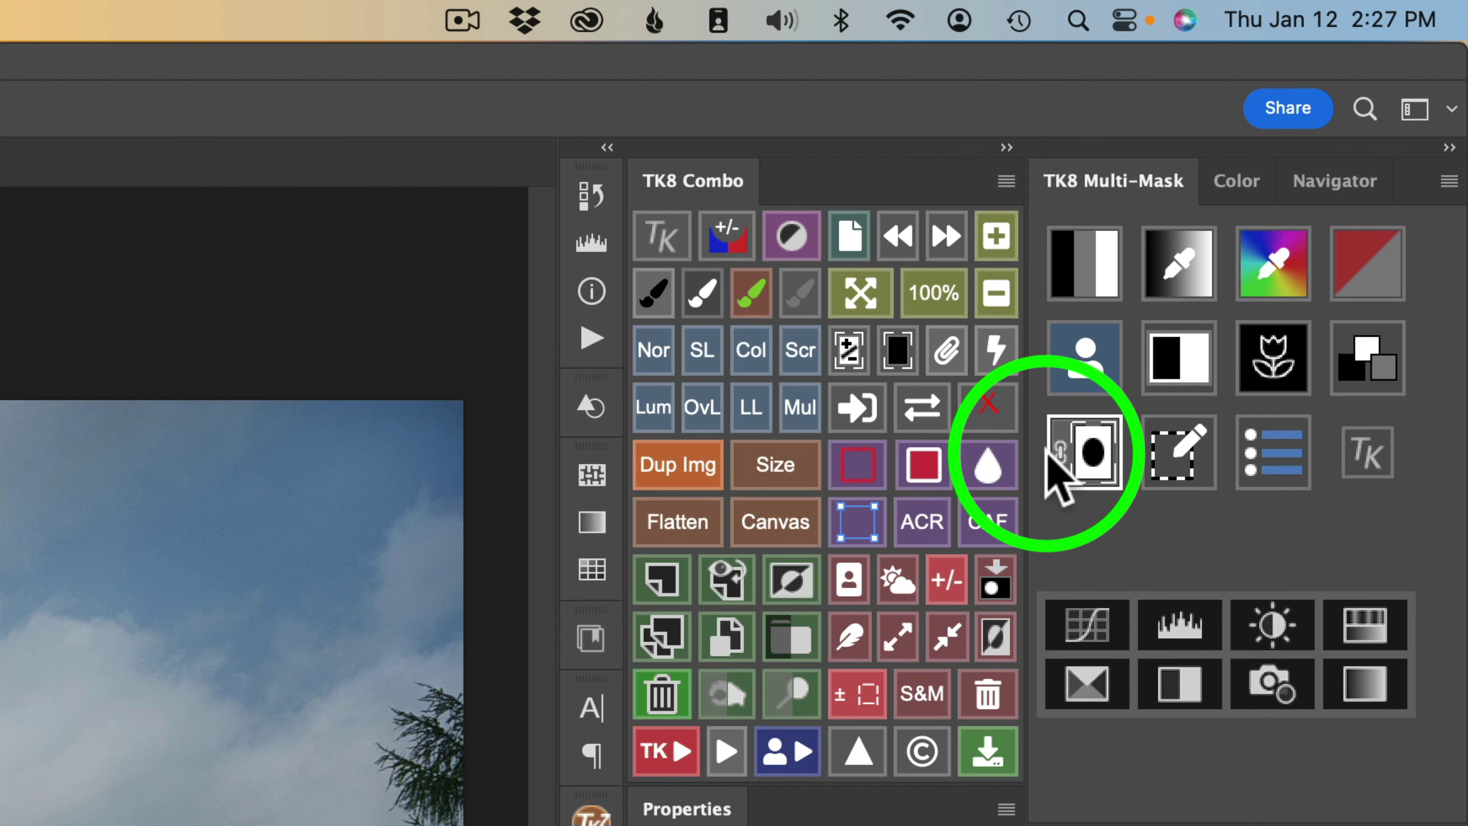
# Step: Paint gray on the Burn layer at 100% opacity near the bench and at 10% on the lower slope to soften the burning
pyautogui.click(803, 296)
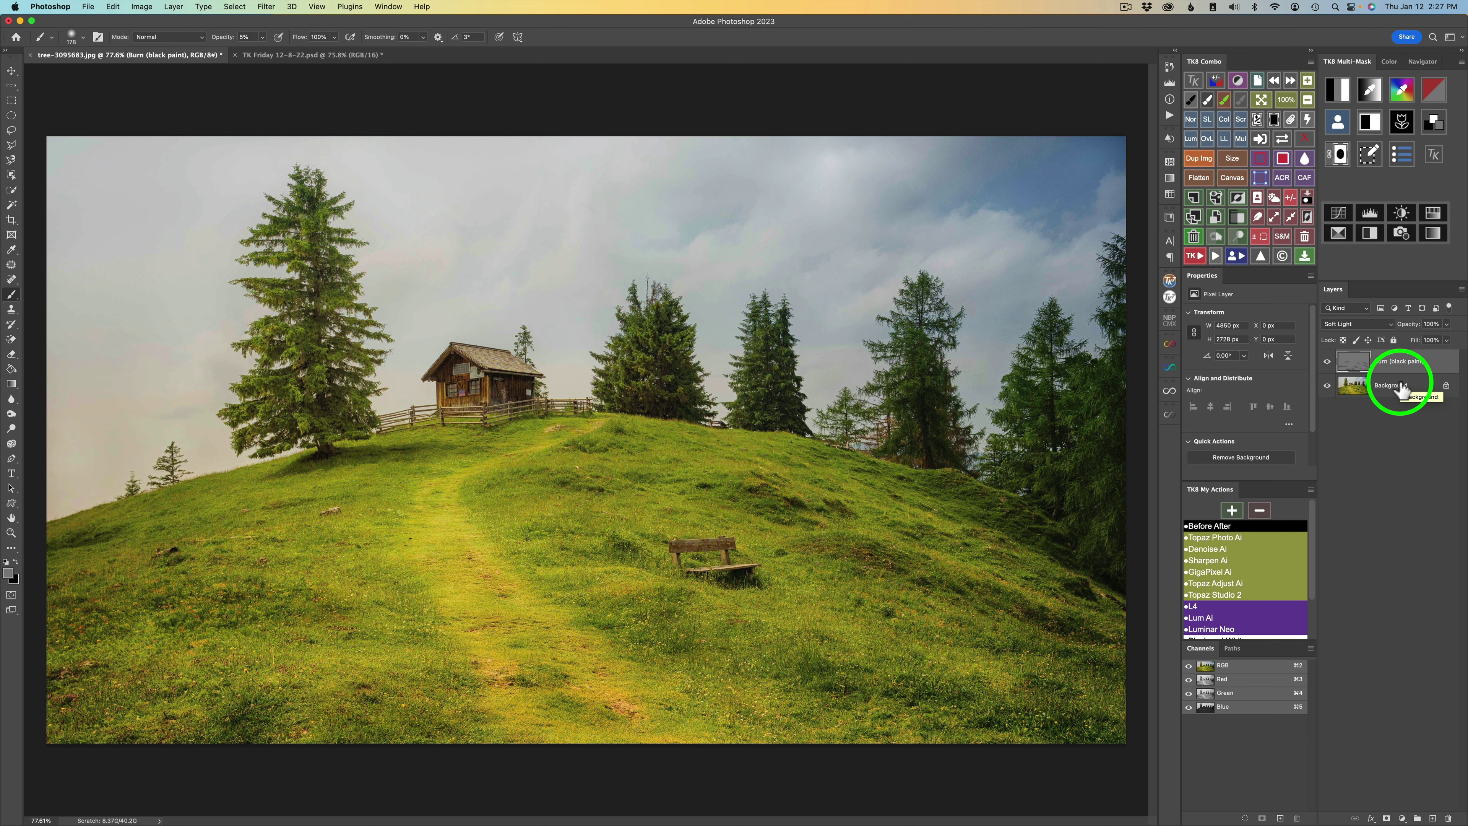
pyautogui.press('0')
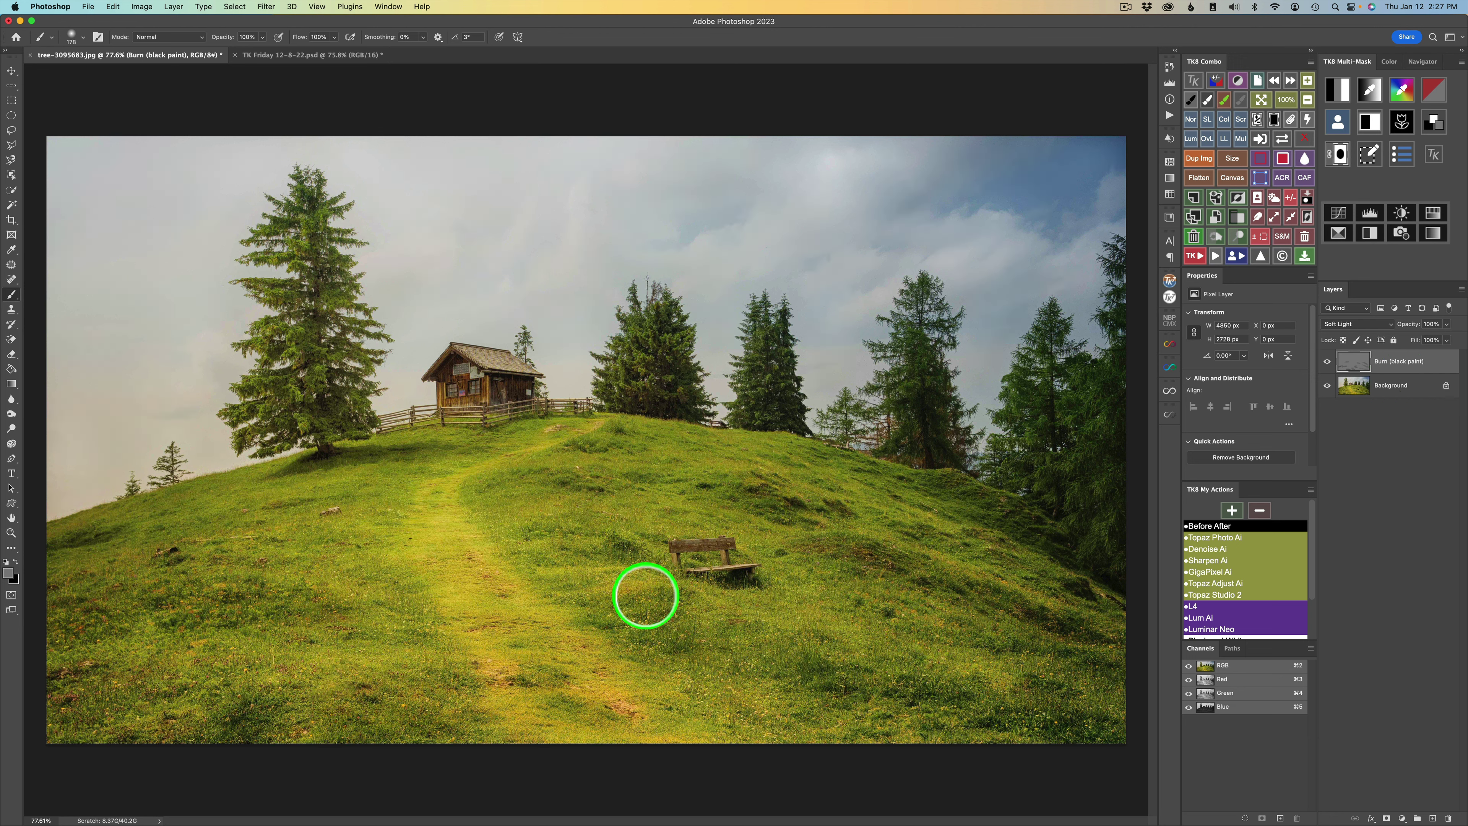
pyautogui.moveTo(644, 595); pyautogui.dragTo(652, 619)
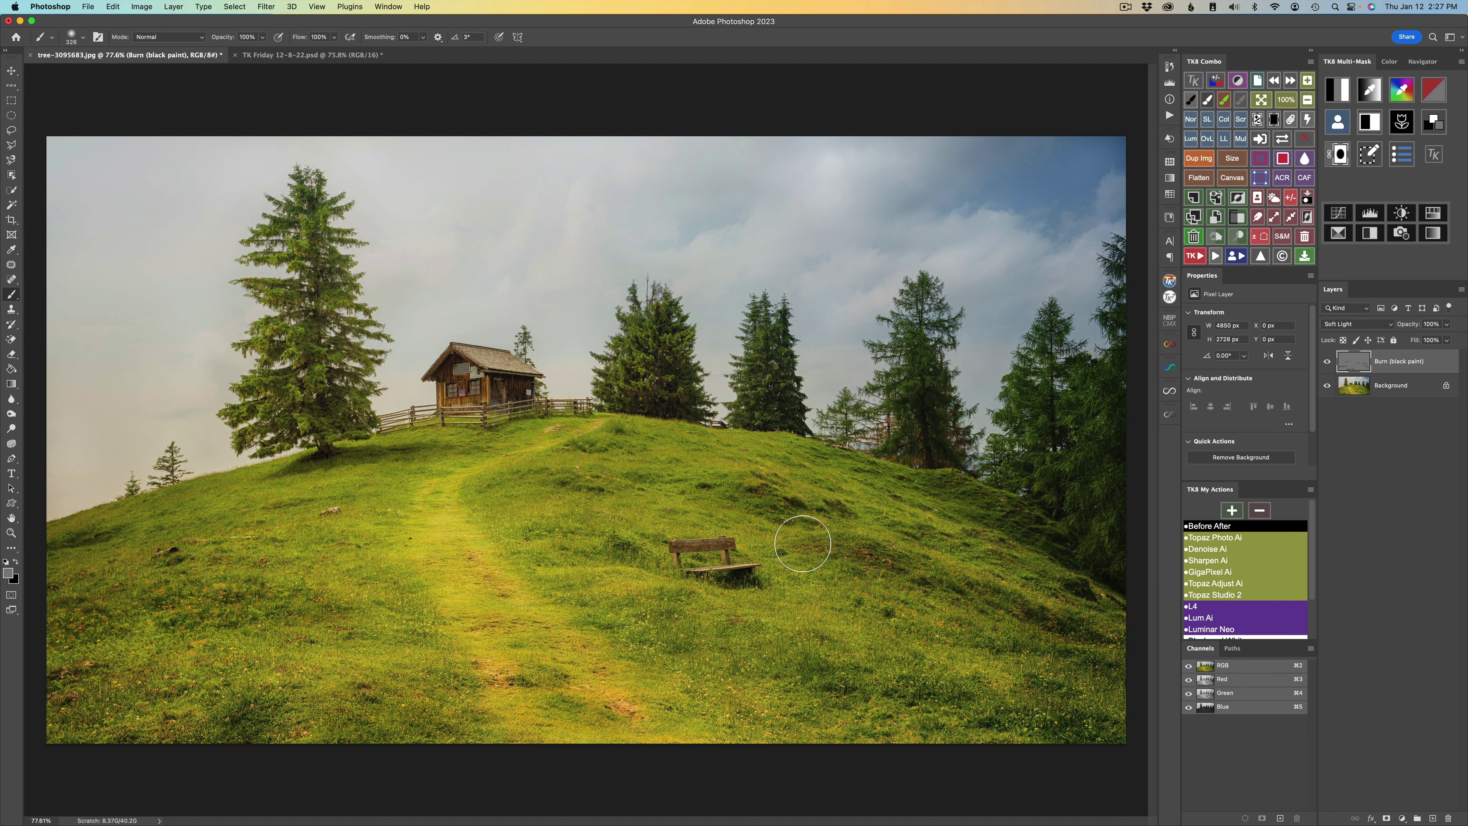
pyautogui.press('1')
pyautogui.moveTo(347, 701)
pyautogui.mouseDown()
pyautogui.moveTo(220, 718)
pyautogui.moveTo(272, 693)
pyautogui.moveTo(198, 716)
pyautogui.moveTo(279, 702)
pyautogui.moveTo(207, 705)
pyautogui.moveTo(263, 685)
pyautogui.mouseUp()
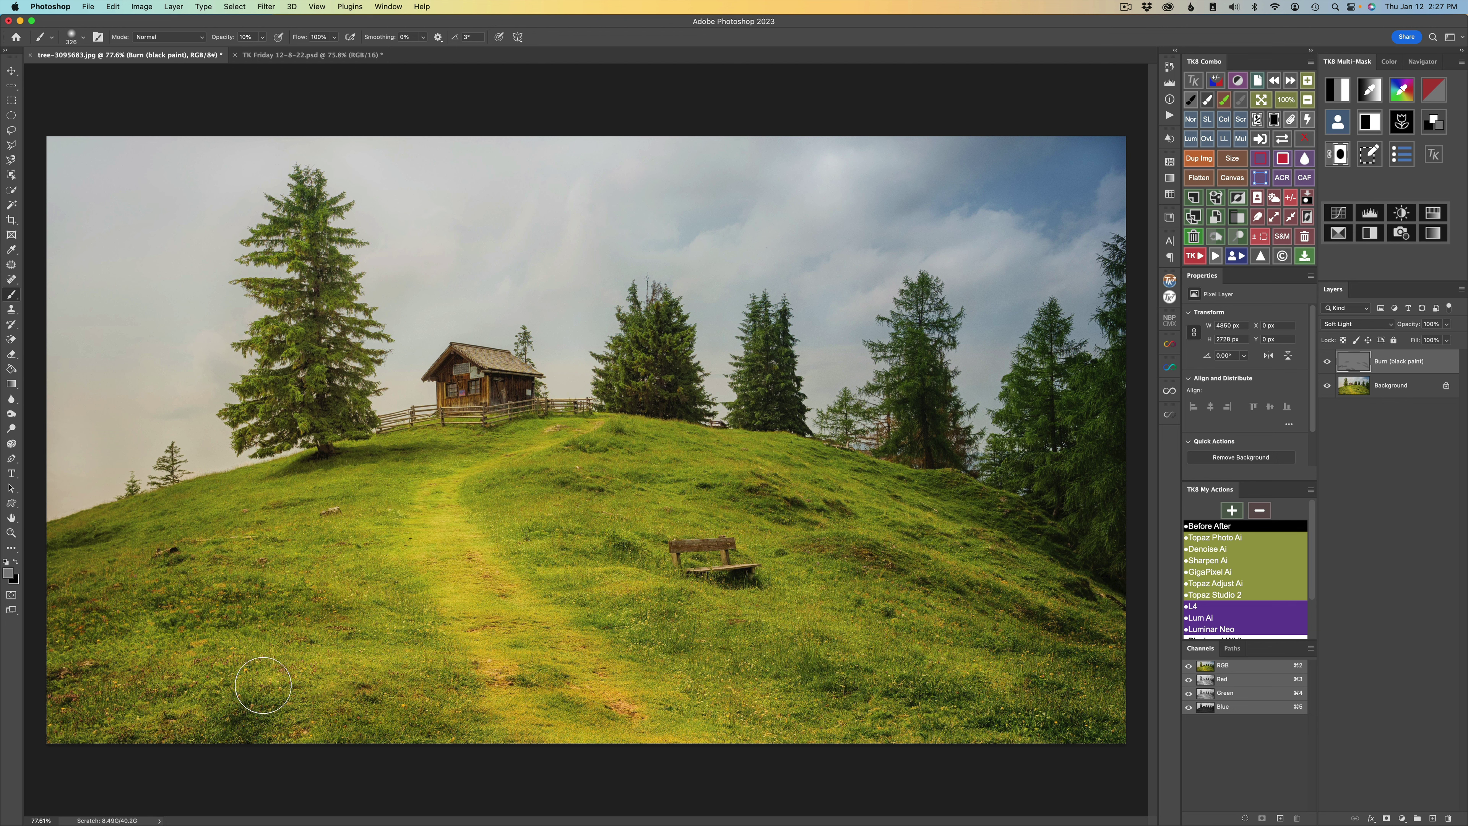
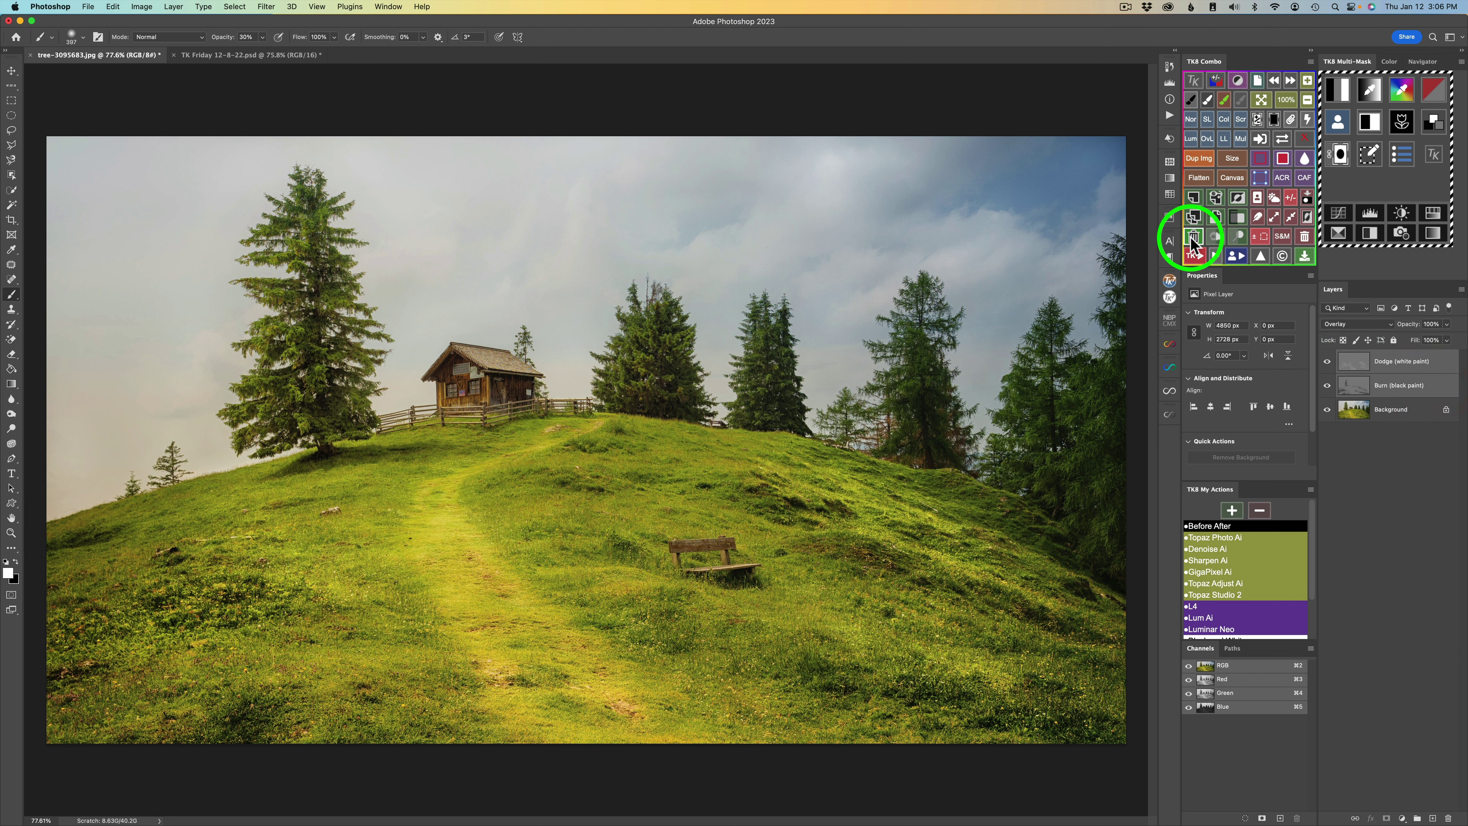
# Step: Delete the Dodge and Burn layers and generate the RGB Darks 3 luminosity mask
pyautogui.click(1193, 236)
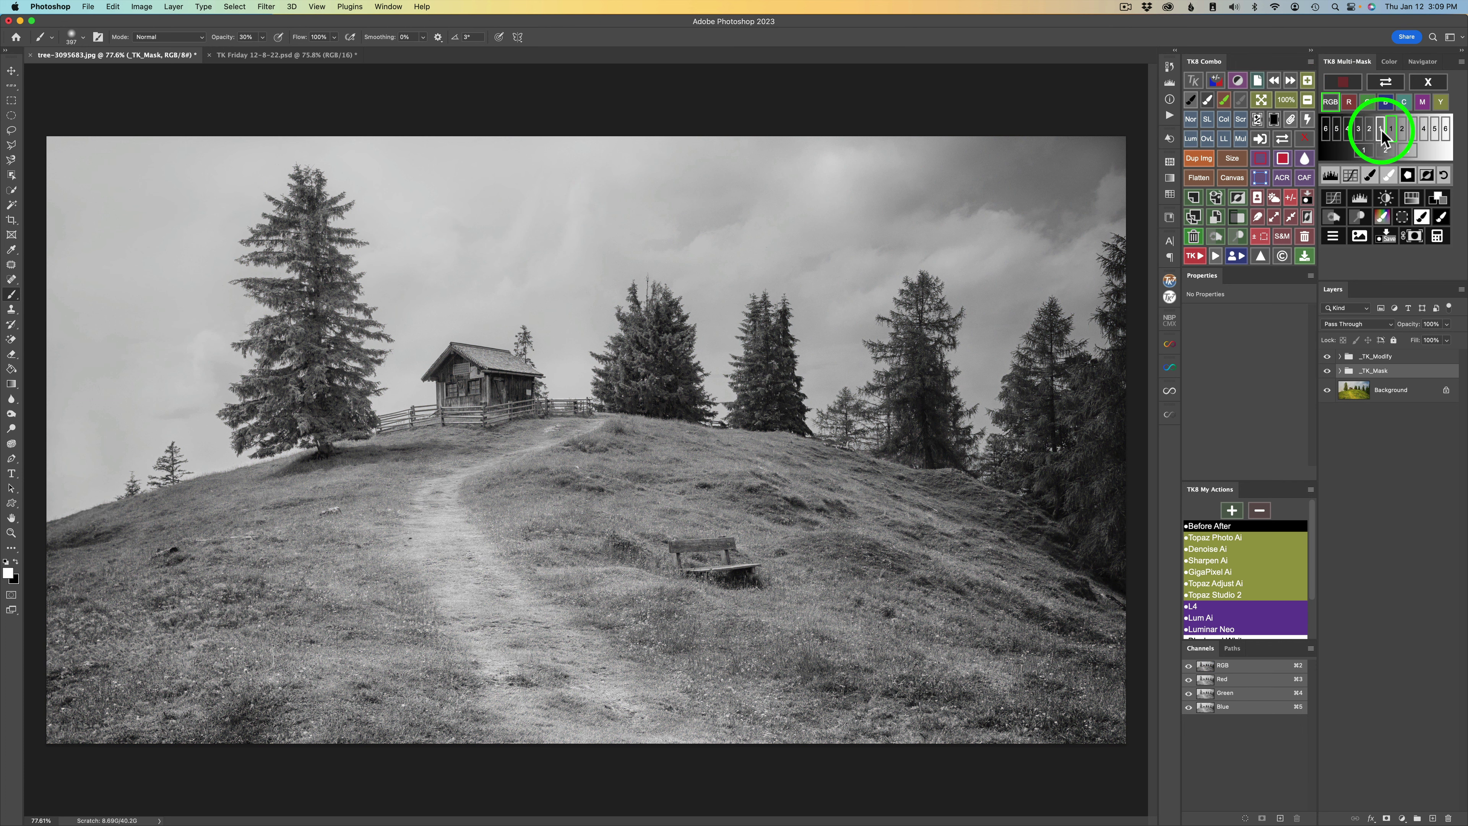
pyautogui.click(1373, 130)
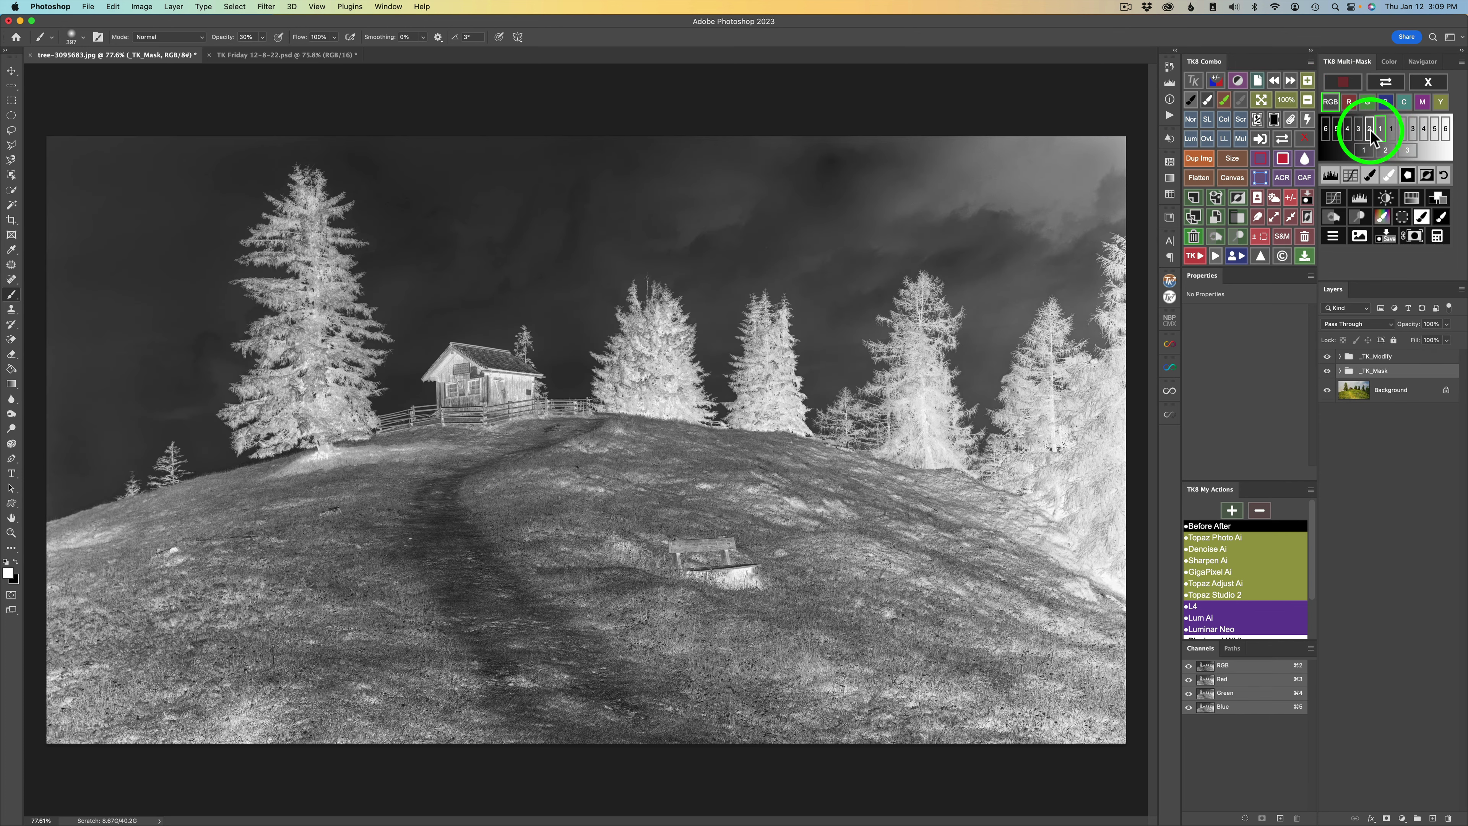
pyautogui.click(1371, 130)
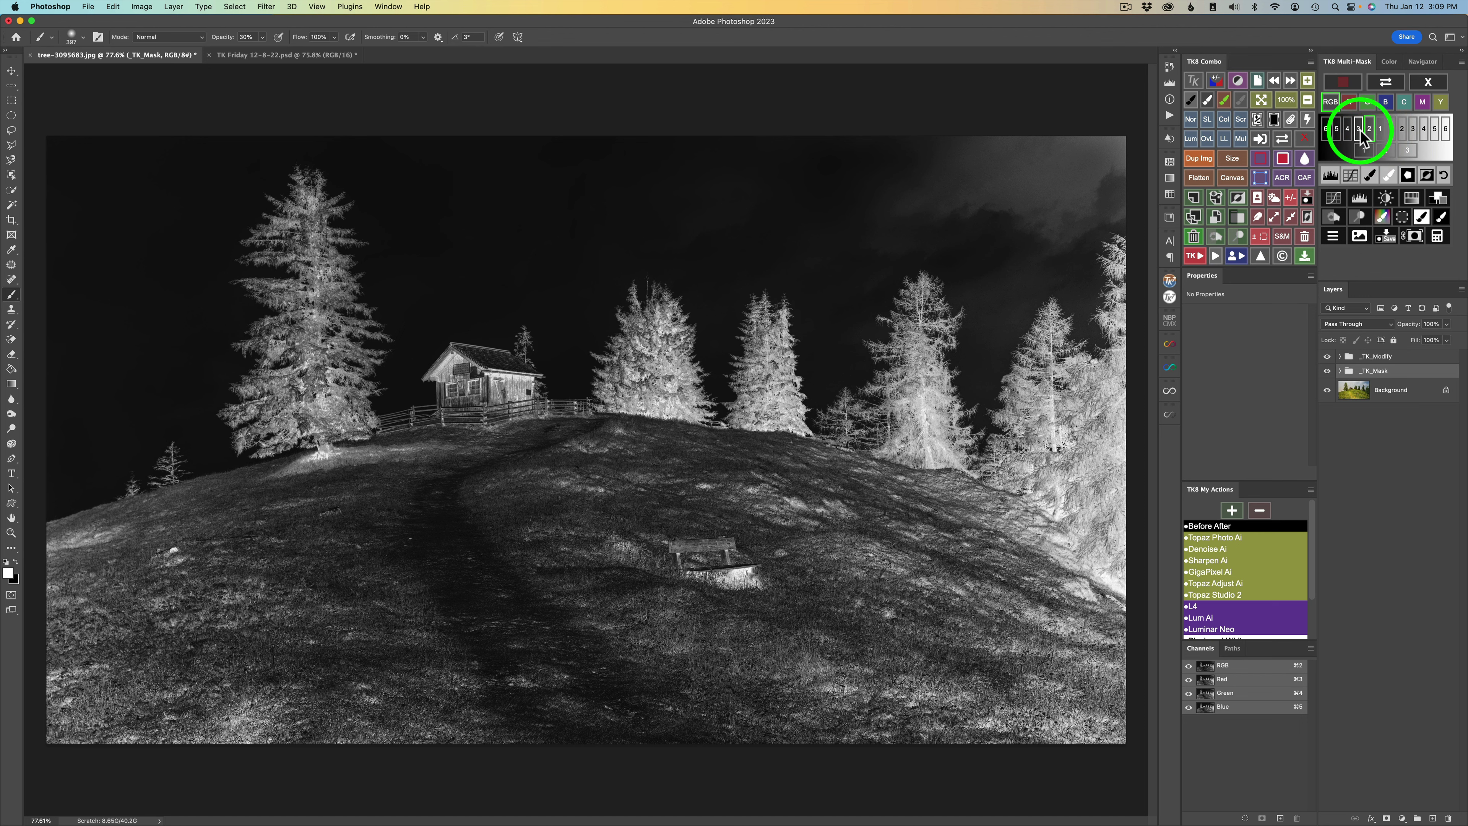
pyautogui.click(1360, 130)
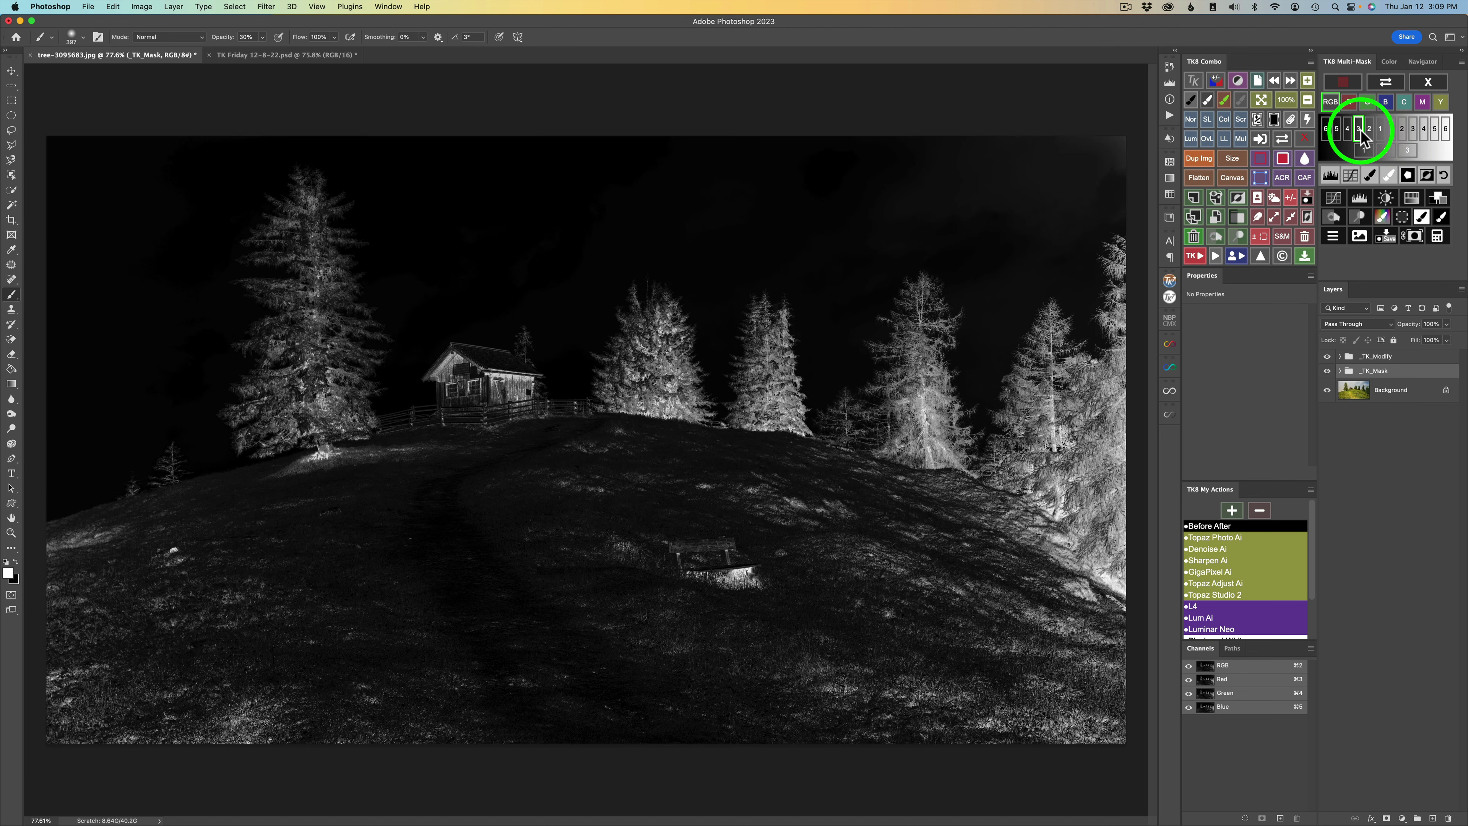
# Step: Set the RGB Darks 3 mask's Levels inputs to black 9, midtone 1.21 and white 140
pyautogui.click(1329, 175)
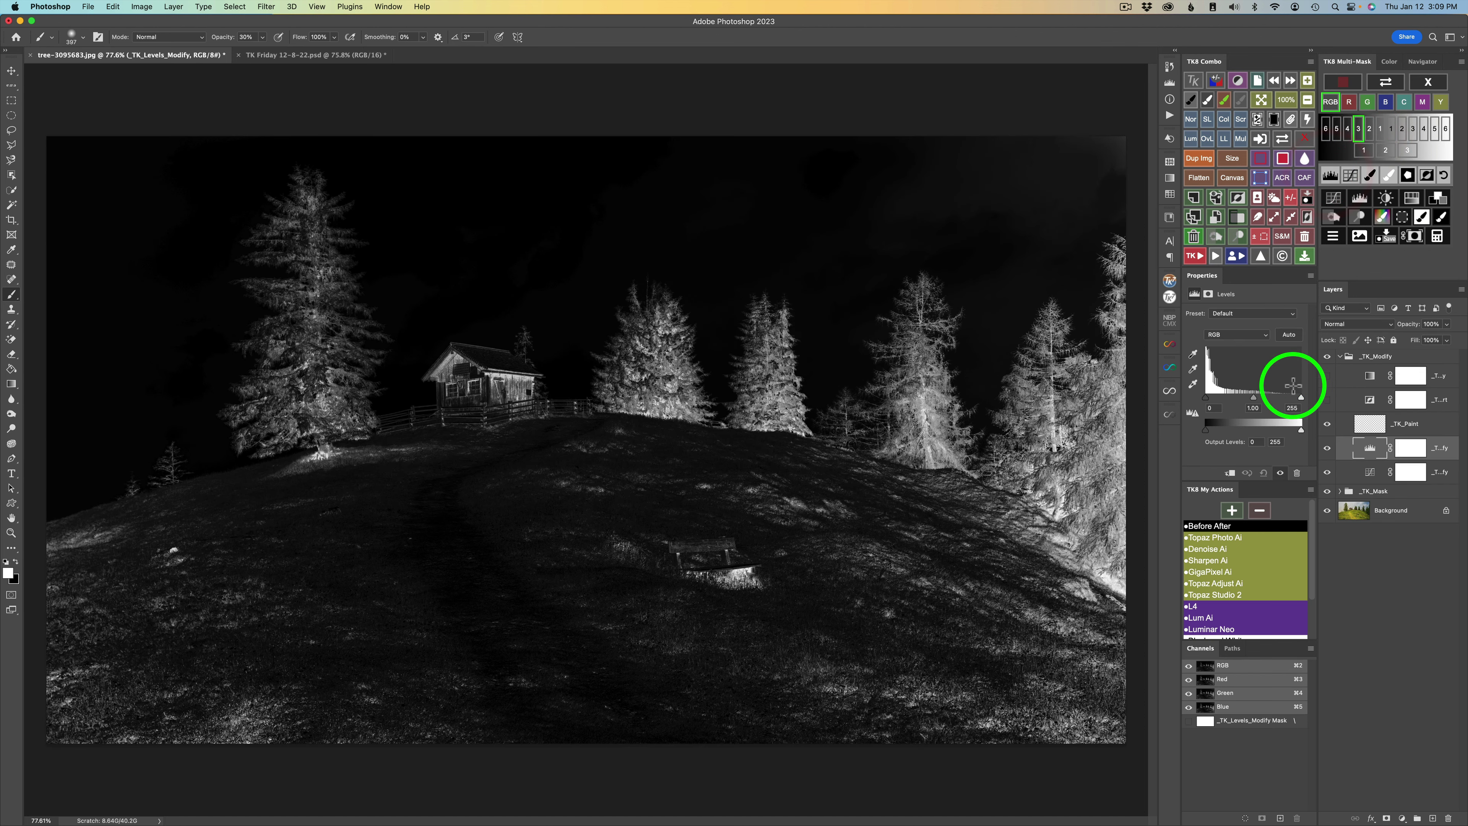
pyautogui.moveTo(1297, 397); pyautogui.dragTo(1209, 399)
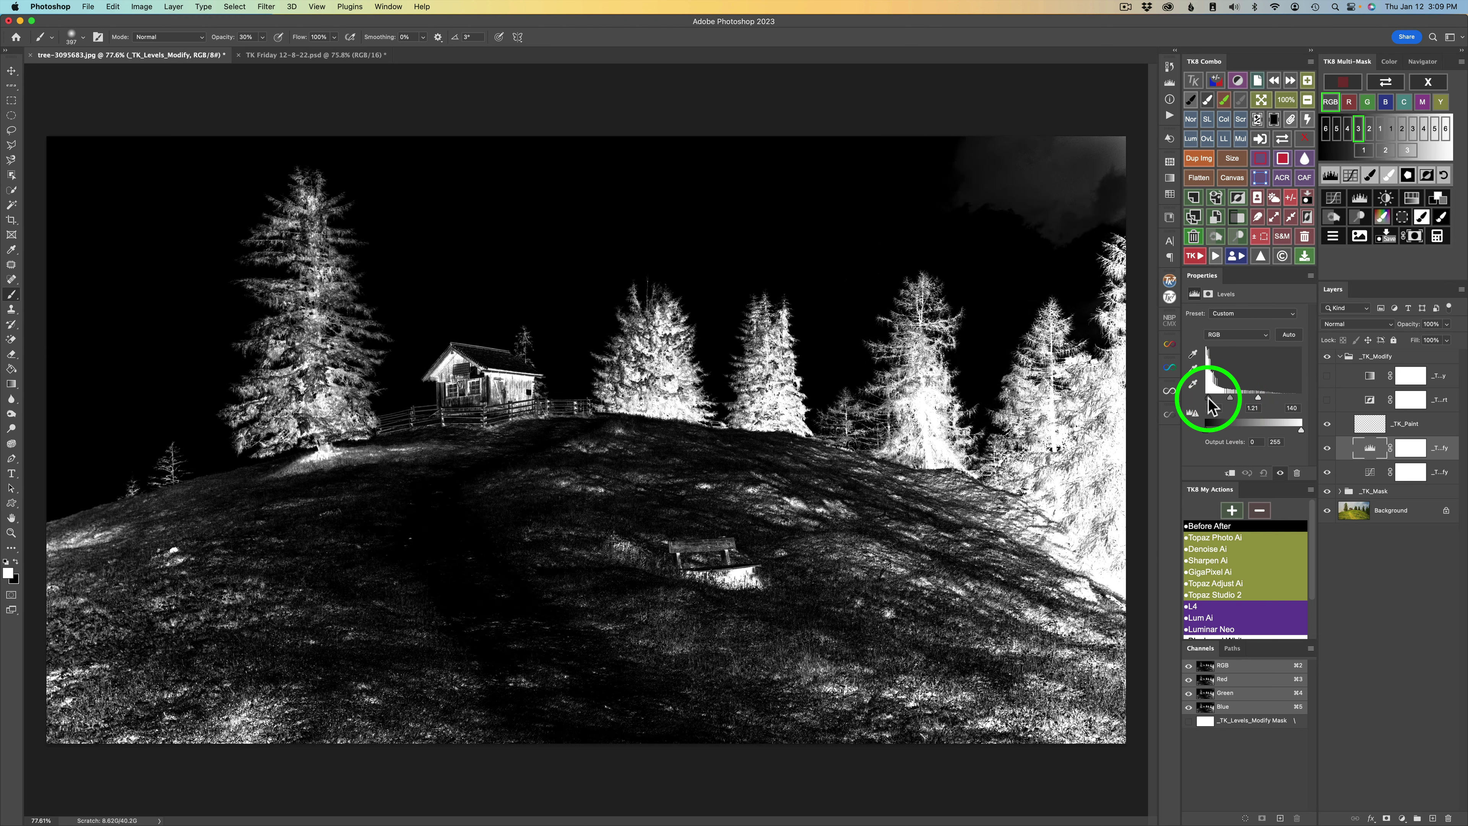
pyautogui.click(1209, 397)
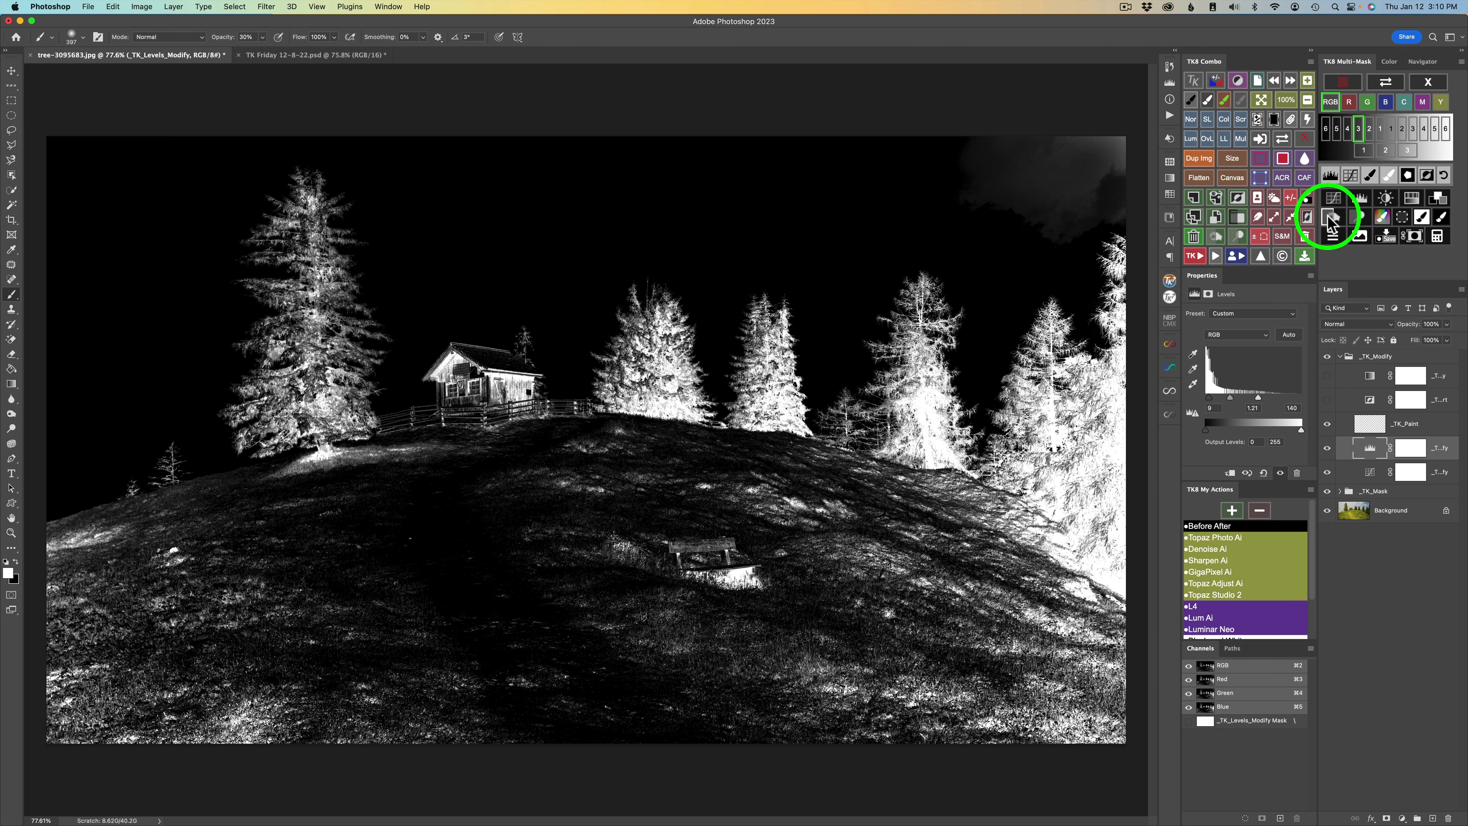
# Step: Output the Darks mask to a Burn layer and darken the grassy slopes with black at 40% and 10% brush opacity
pyautogui.click(1328, 218)
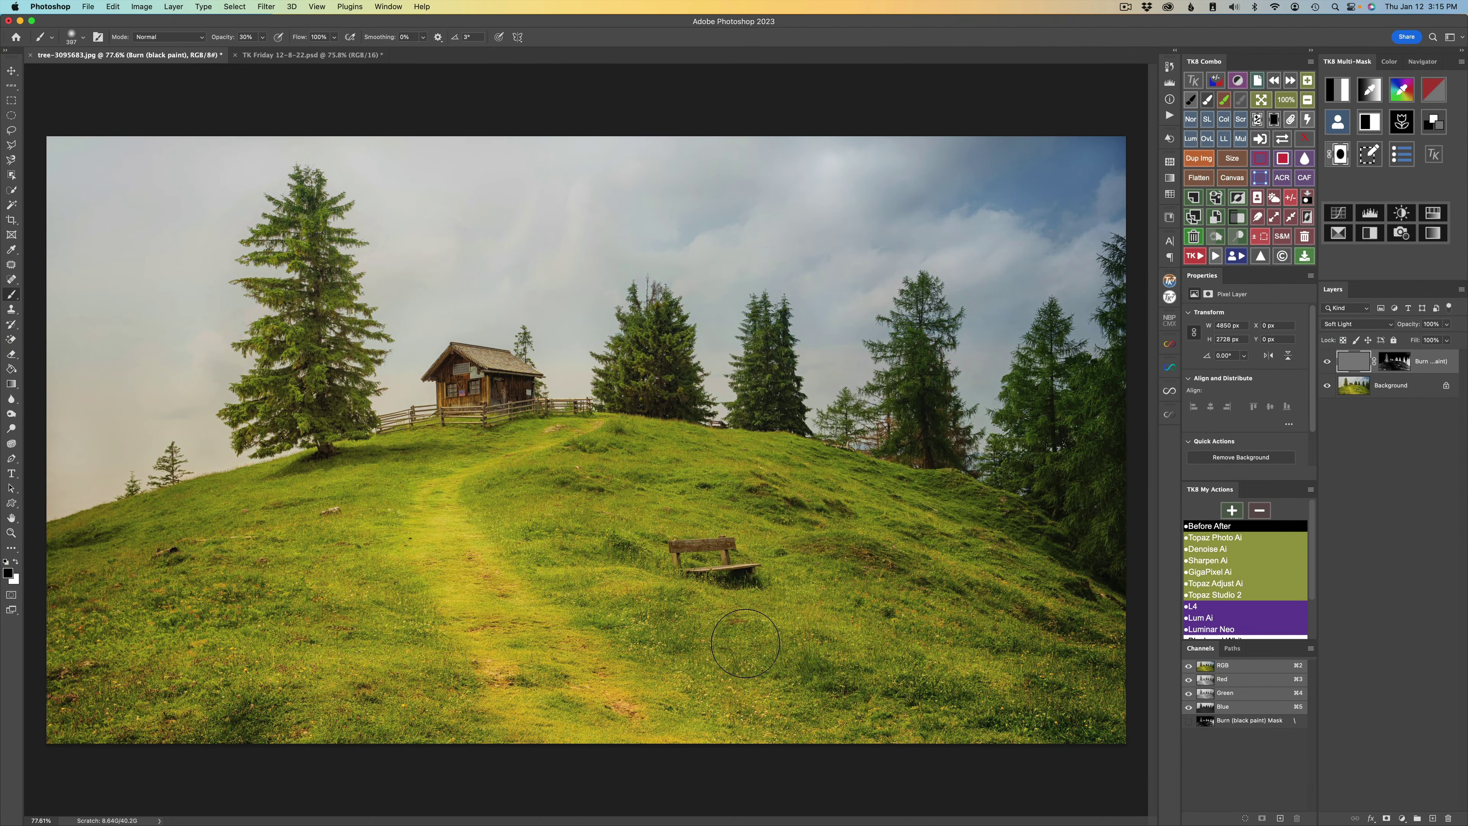
pyautogui.press('4')
pyautogui.moveTo(965, 594)
pyautogui.mouseDown()
pyautogui.moveTo(1044, 577)
pyautogui.moveTo(834, 502)
pyautogui.moveTo(640, 482)
pyautogui.moveTo(847, 551)
pyautogui.moveTo(837, 521)
pyautogui.moveTo(627, 468)
pyautogui.moveTo(544, 480)
pyautogui.moveTo(698, 500)
pyautogui.moveTo(660, 466)
pyautogui.moveTo(548, 480)
pyautogui.moveTo(539, 651)
pyautogui.moveTo(444, 706)
pyautogui.moveTo(377, 695)
pyautogui.moveTo(172, 729)
pyautogui.moveTo(365, 736)
pyautogui.moveTo(453, 709)
pyautogui.moveTo(204, 707)
pyautogui.moveTo(229, 730)
pyautogui.moveTo(283, 712)
pyautogui.moveTo(91, 700)
pyautogui.moveTo(166, 682)
pyautogui.moveTo(285, 609)
pyautogui.mouseUp()
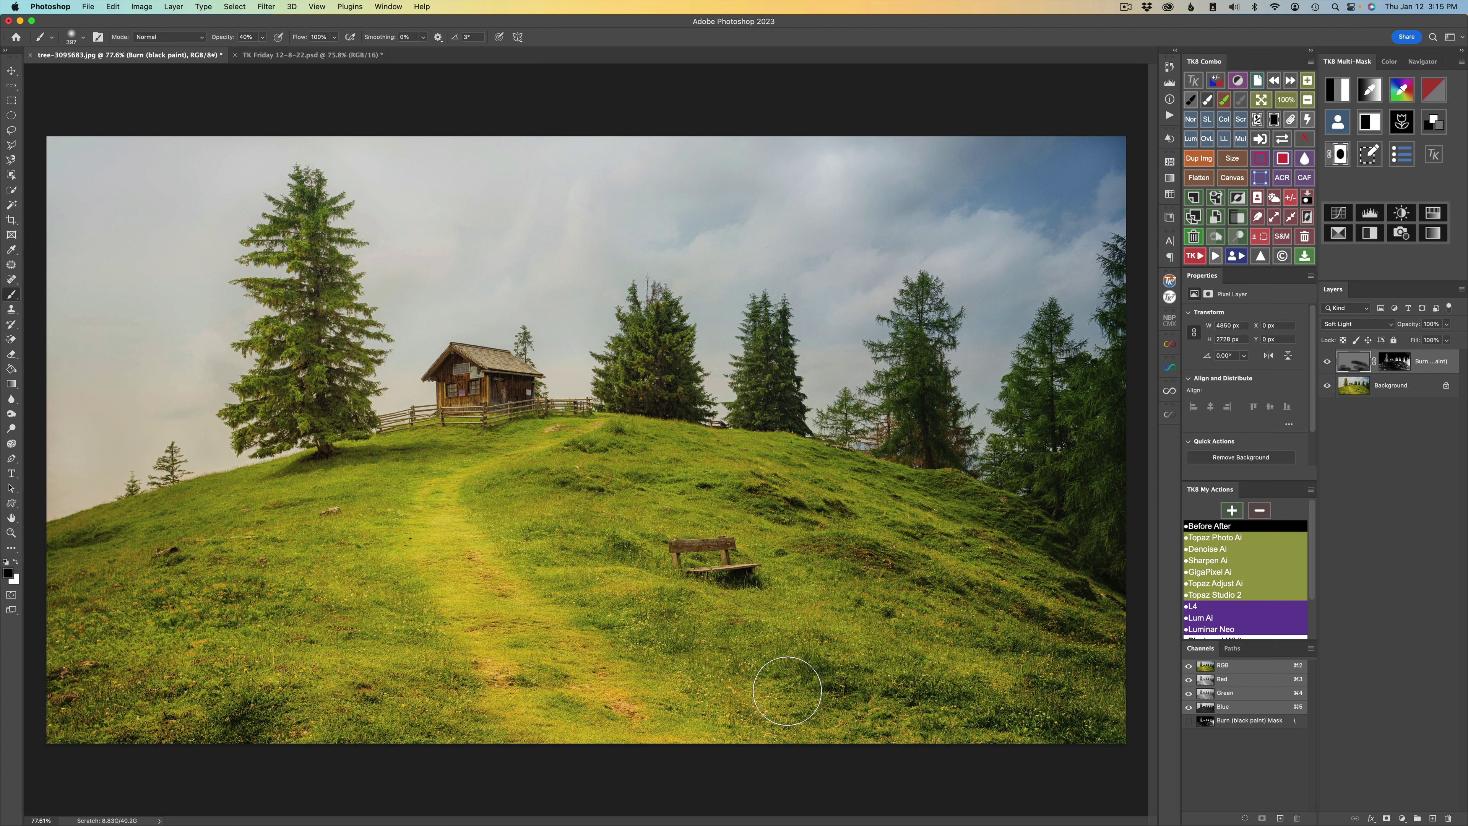
pyautogui.press('1')
pyautogui.moveTo(381, 507)
pyautogui.mouseDown()
pyautogui.moveTo(133, 560)
pyautogui.moveTo(341, 570)
pyautogui.moveTo(233, 580)
pyautogui.moveTo(429, 447)
pyautogui.moveTo(249, 495)
pyautogui.moveTo(477, 539)
pyautogui.moveTo(689, 493)
pyautogui.moveTo(562, 529)
pyautogui.mouseUp()
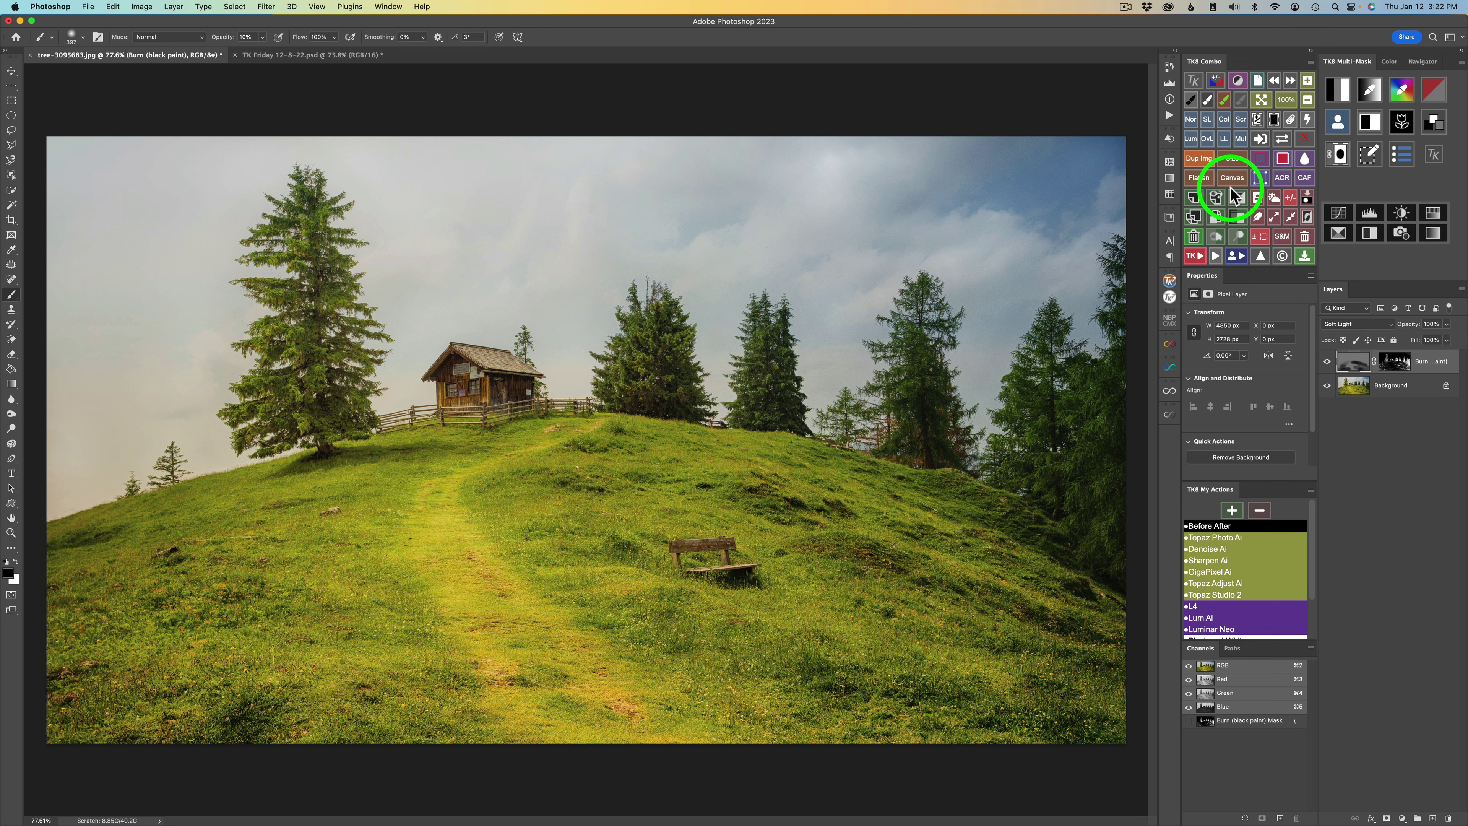
# Step: Delete the Burn layer and run the TK Paint Contrast action, accepting 50% gray (808080) as the foreground color
pyautogui.click(1194, 236)
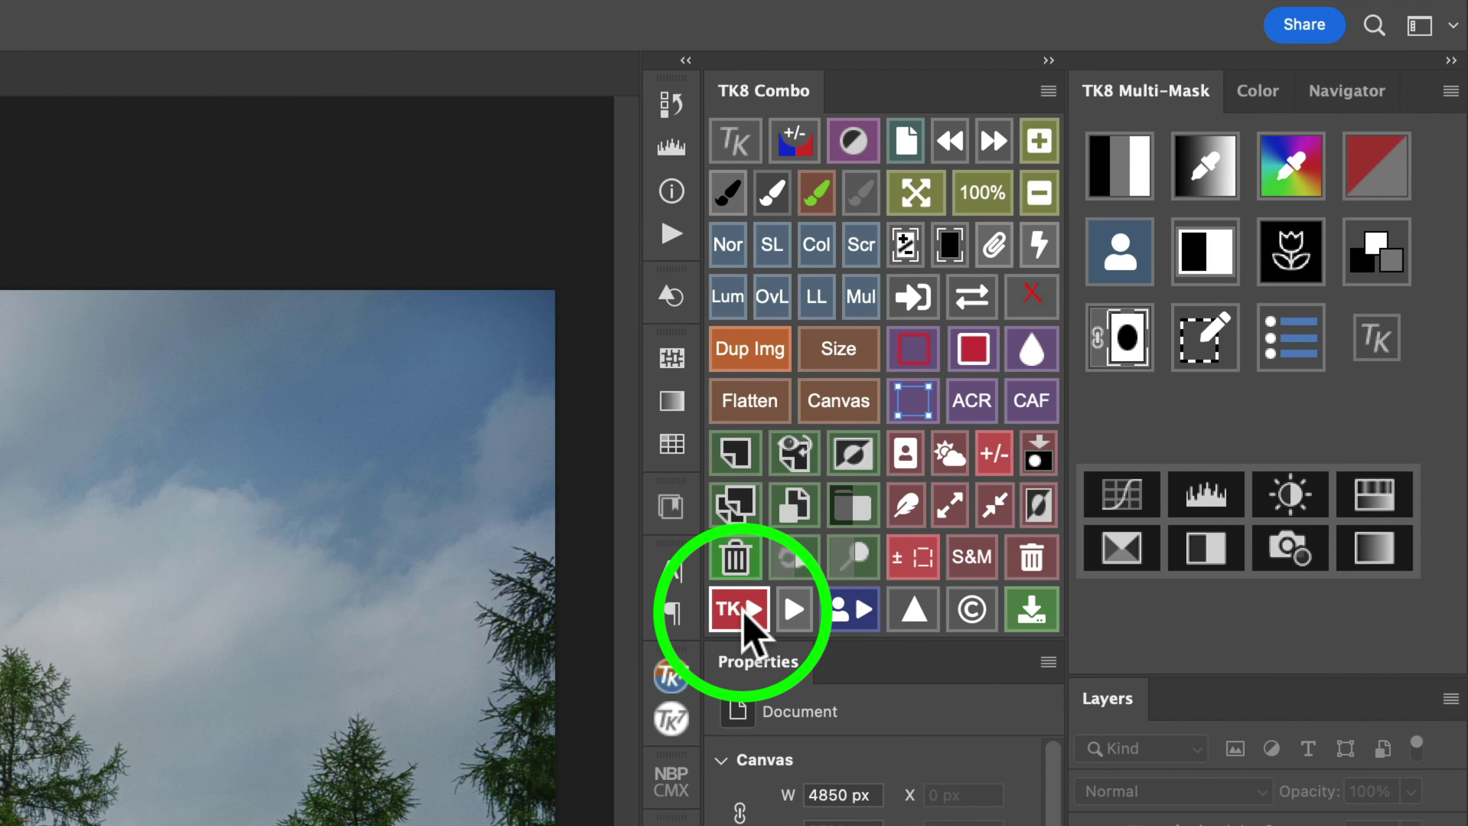
pyautogui.click(743, 608)
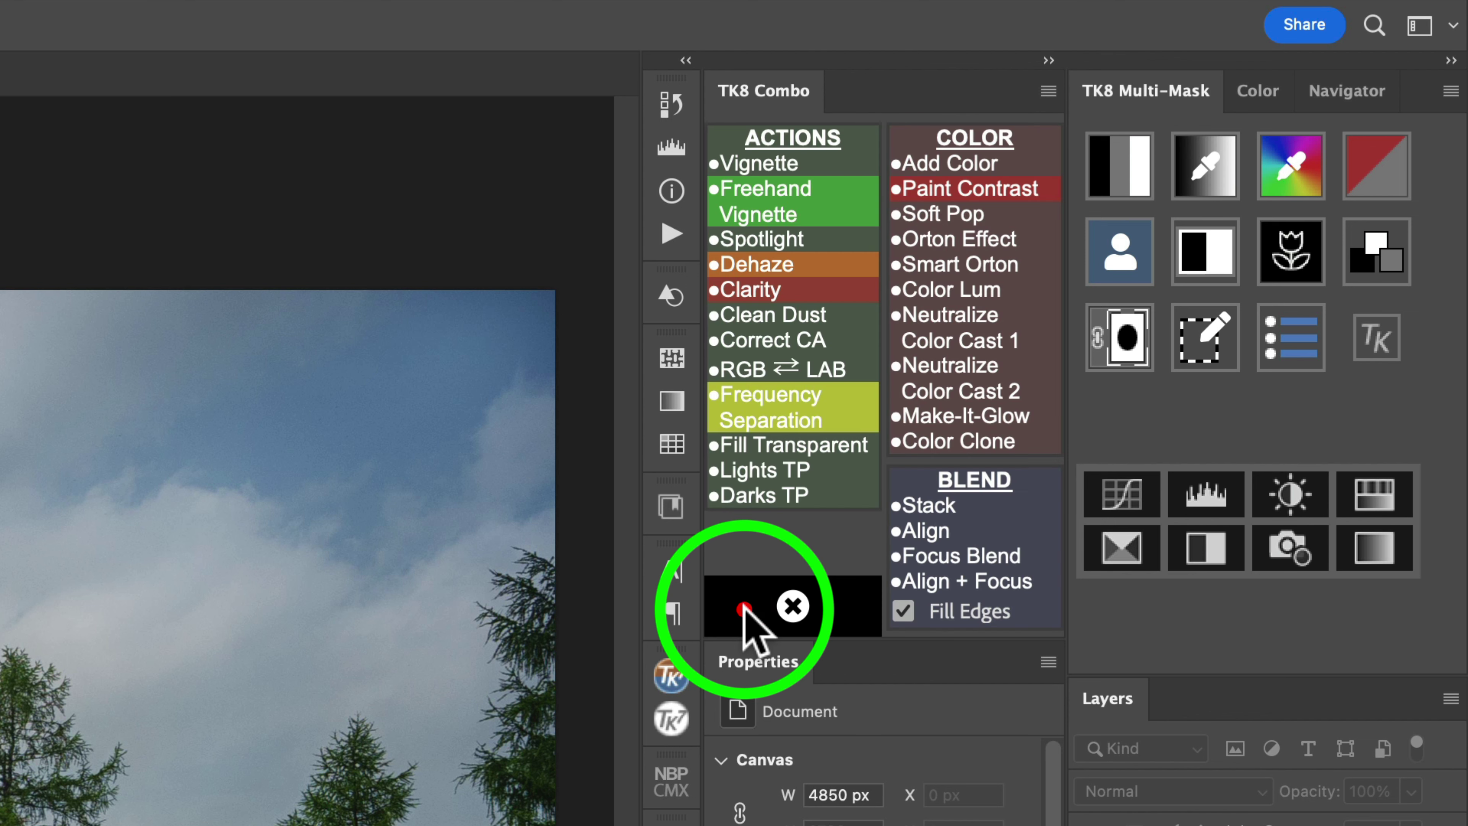
pyautogui.click(857, 452)
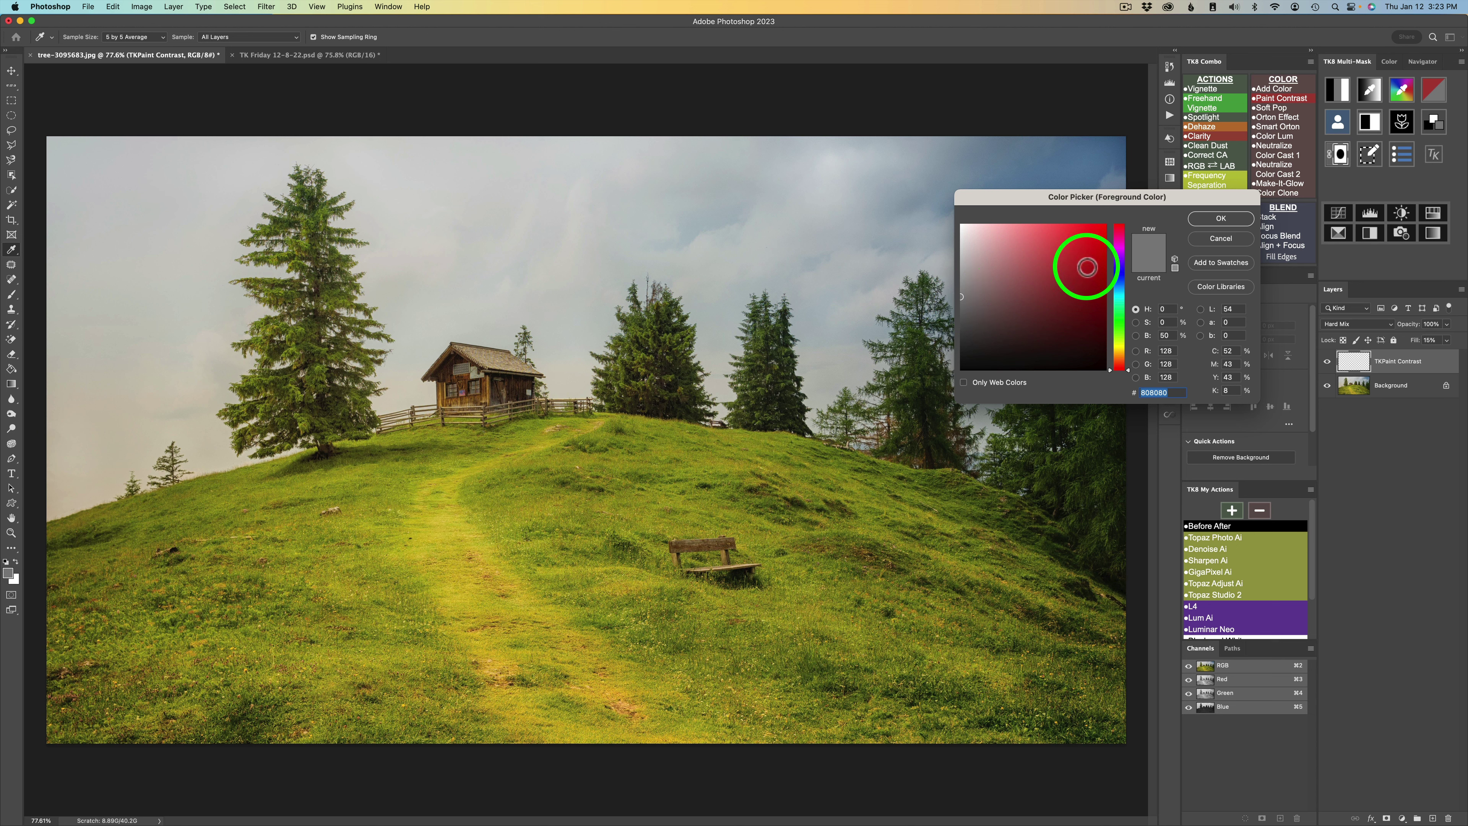
pyautogui.click(1214, 216)
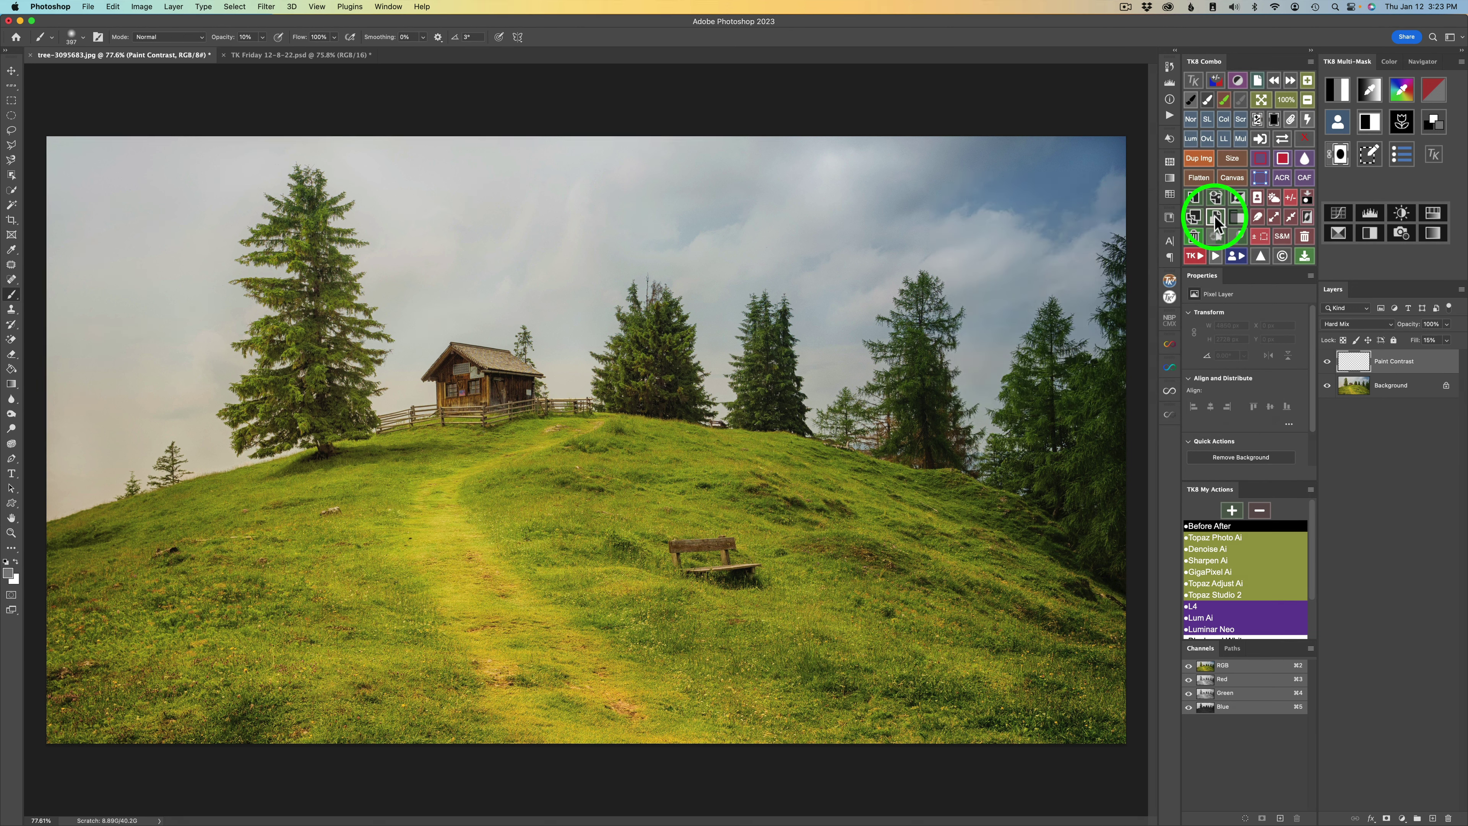
# Step: Try painting gray at 50% and 100% opacity on the Paint Contrast layer around the bench and nearby slope, and undo the strokes
pyautogui.press('5')
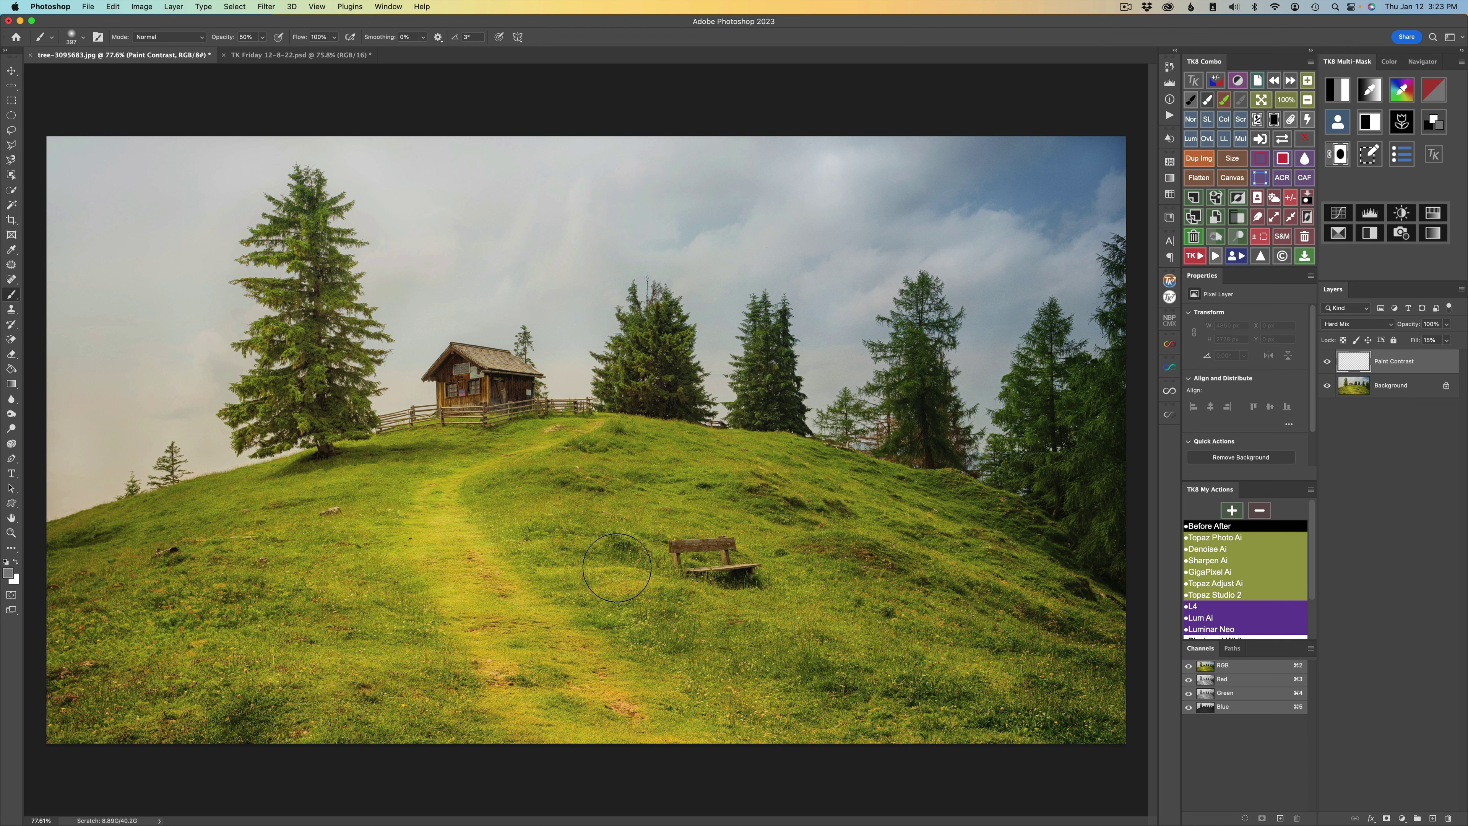
pyautogui.moveTo(616, 568)
pyautogui.mouseDown()
pyautogui.moveTo(594, 555)
pyautogui.moveTo(726, 532)
pyautogui.moveTo(676, 579)
pyautogui.moveTo(689, 574)
pyautogui.mouseUp()
pyautogui.press('0')
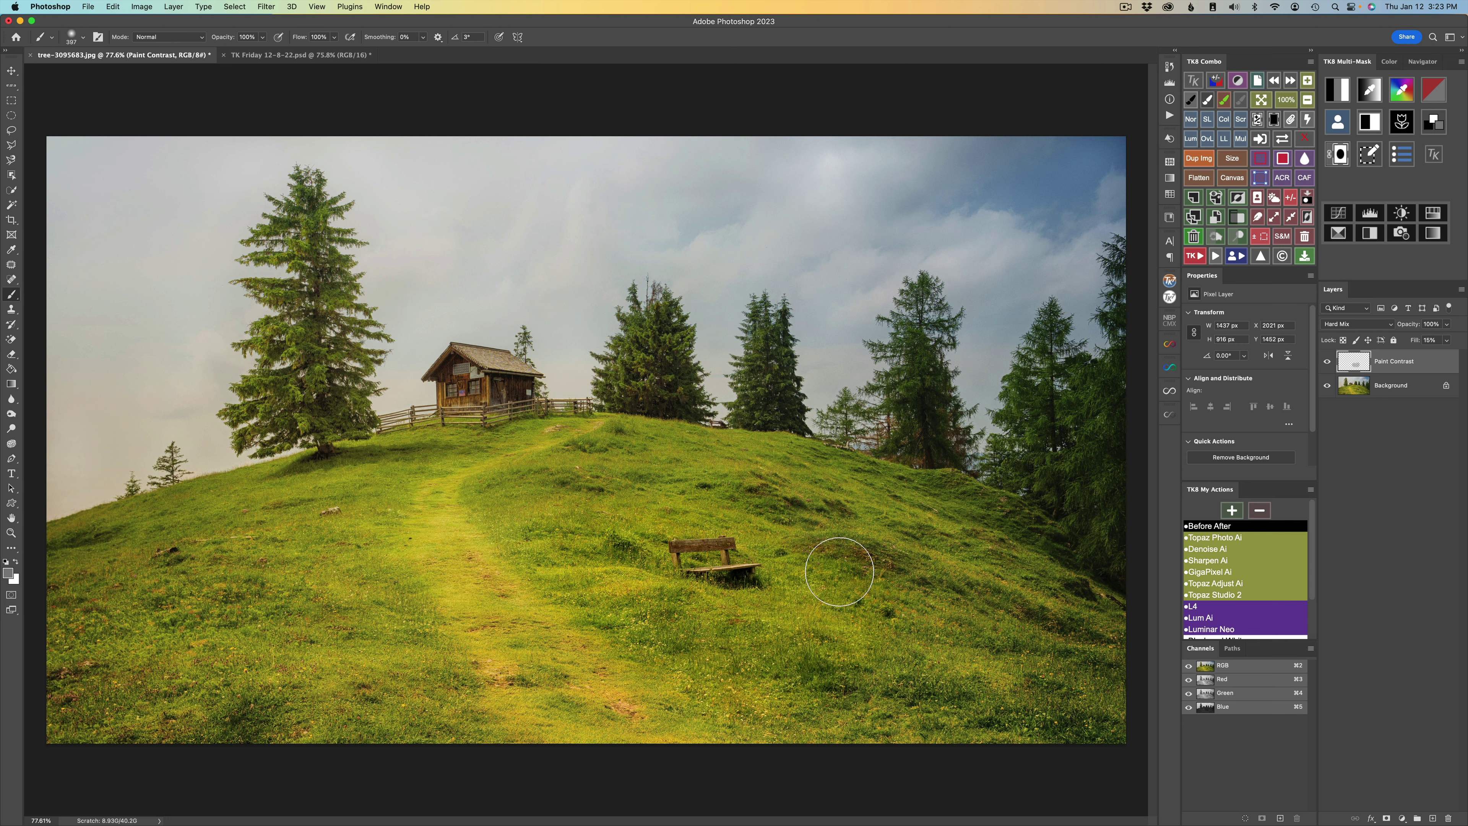
pyautogui.moveTo(839, 571)
pyautogui.mouseDown()
pyautogui.moveTo(840, 610)
pyautogui.moveTo(810, 584)
pyautogui.mouseUp()
pyautogui.click(1194, 443)
pyautogui.moveTo(634, 504)
pyautogui.mouseDown()
pyautogui.moveTo(715, 572)
pyautogui.moveTo(774, 541)
pyautogui.mouseUp()
pyautogui.click(1192, 490)
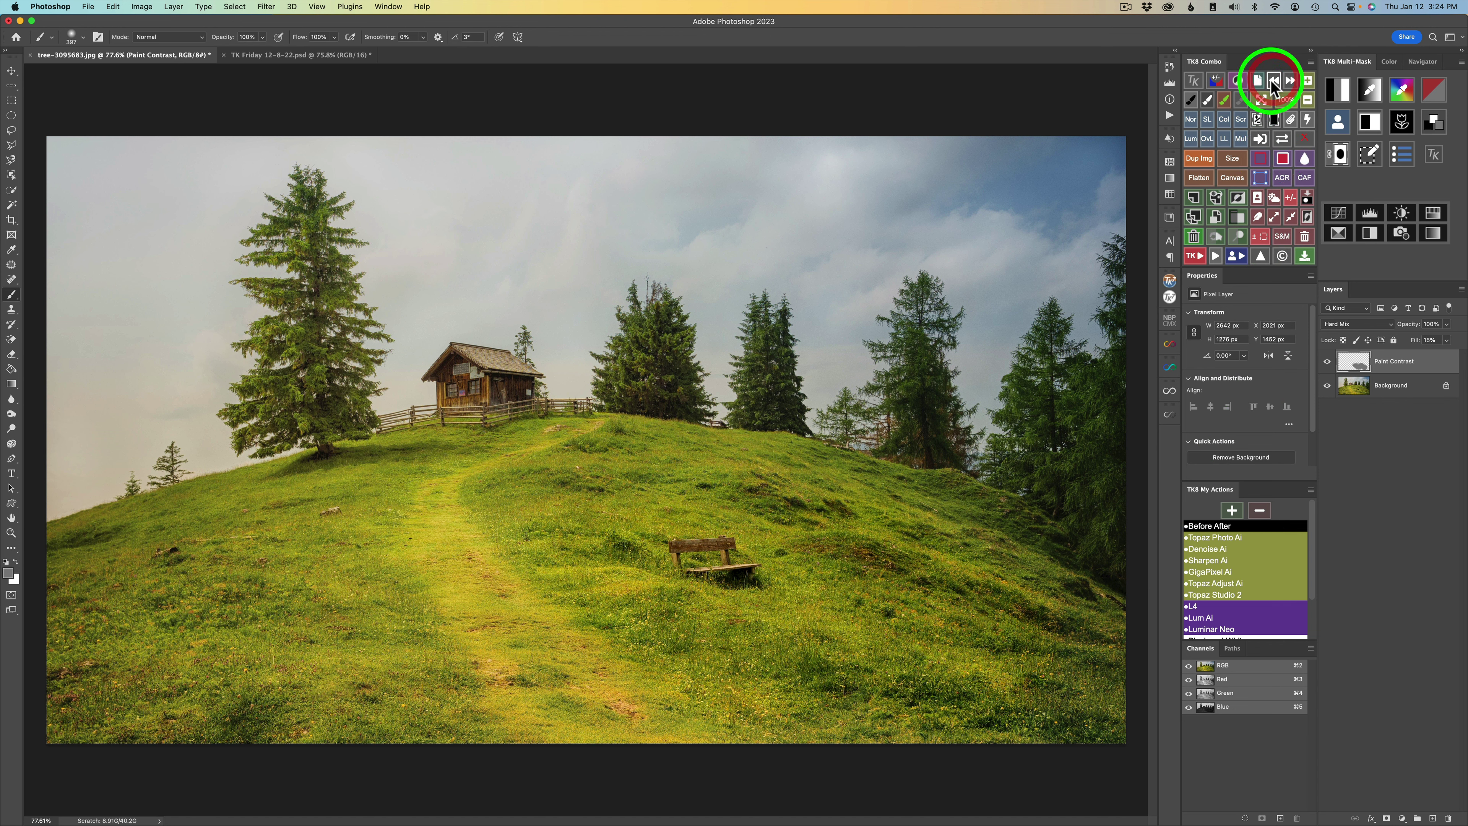
pyautogui.click(1274, 83)
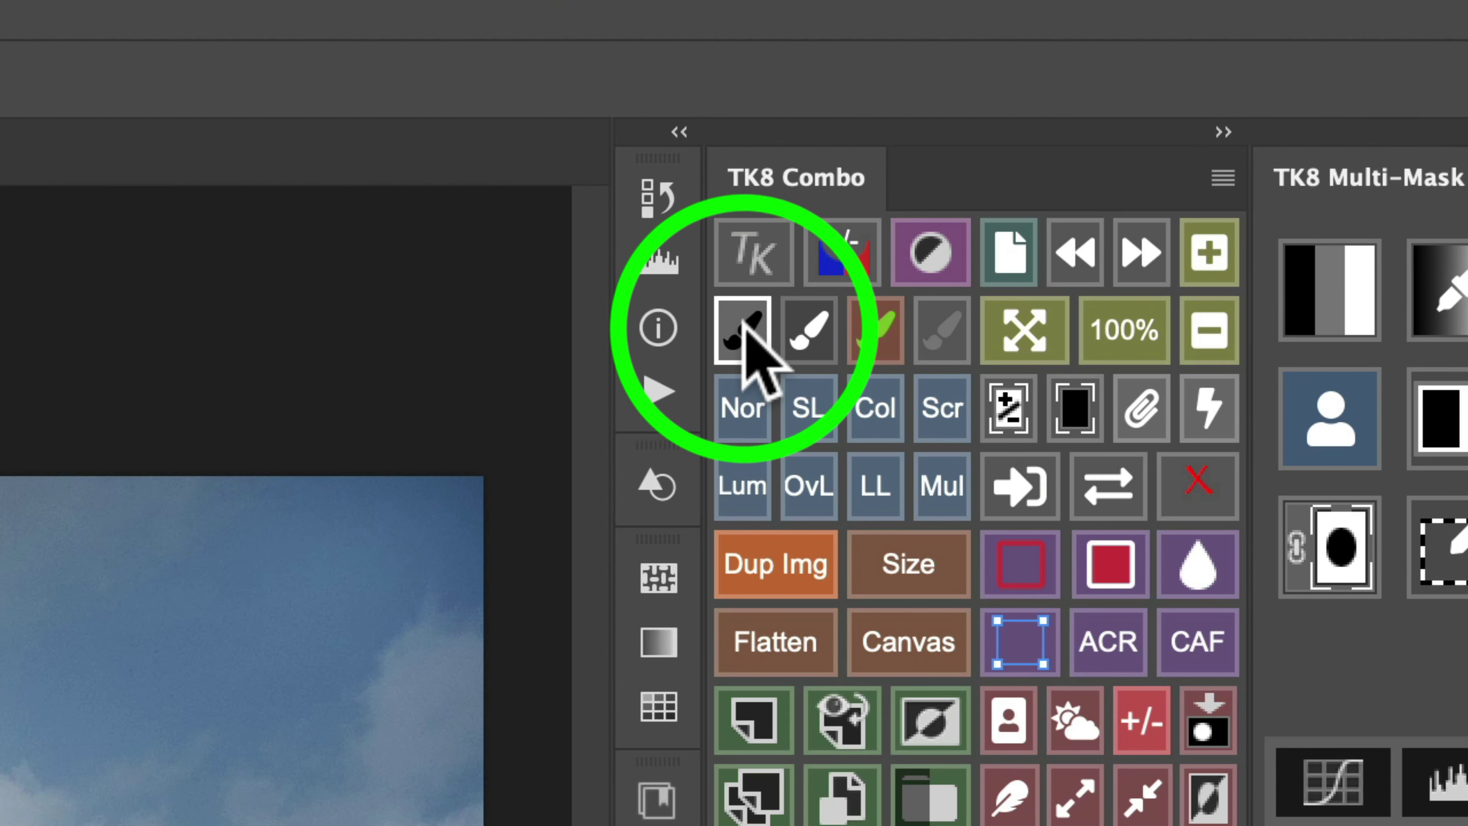
# Step: Try the white and gray brush colors, and set the brush color to black
pyautogui.click(812, 335)
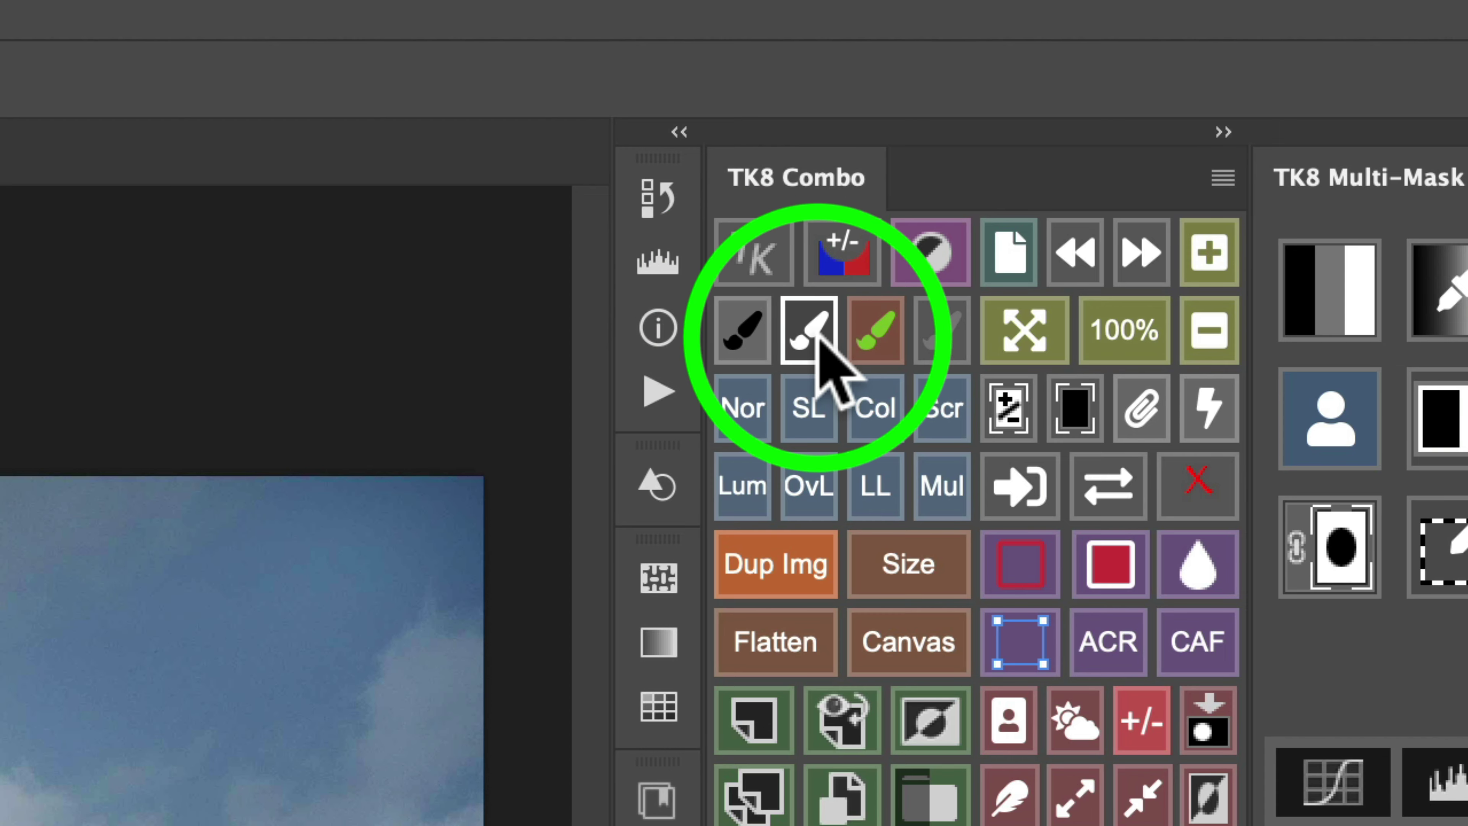
pyautogui.click(923, 334)
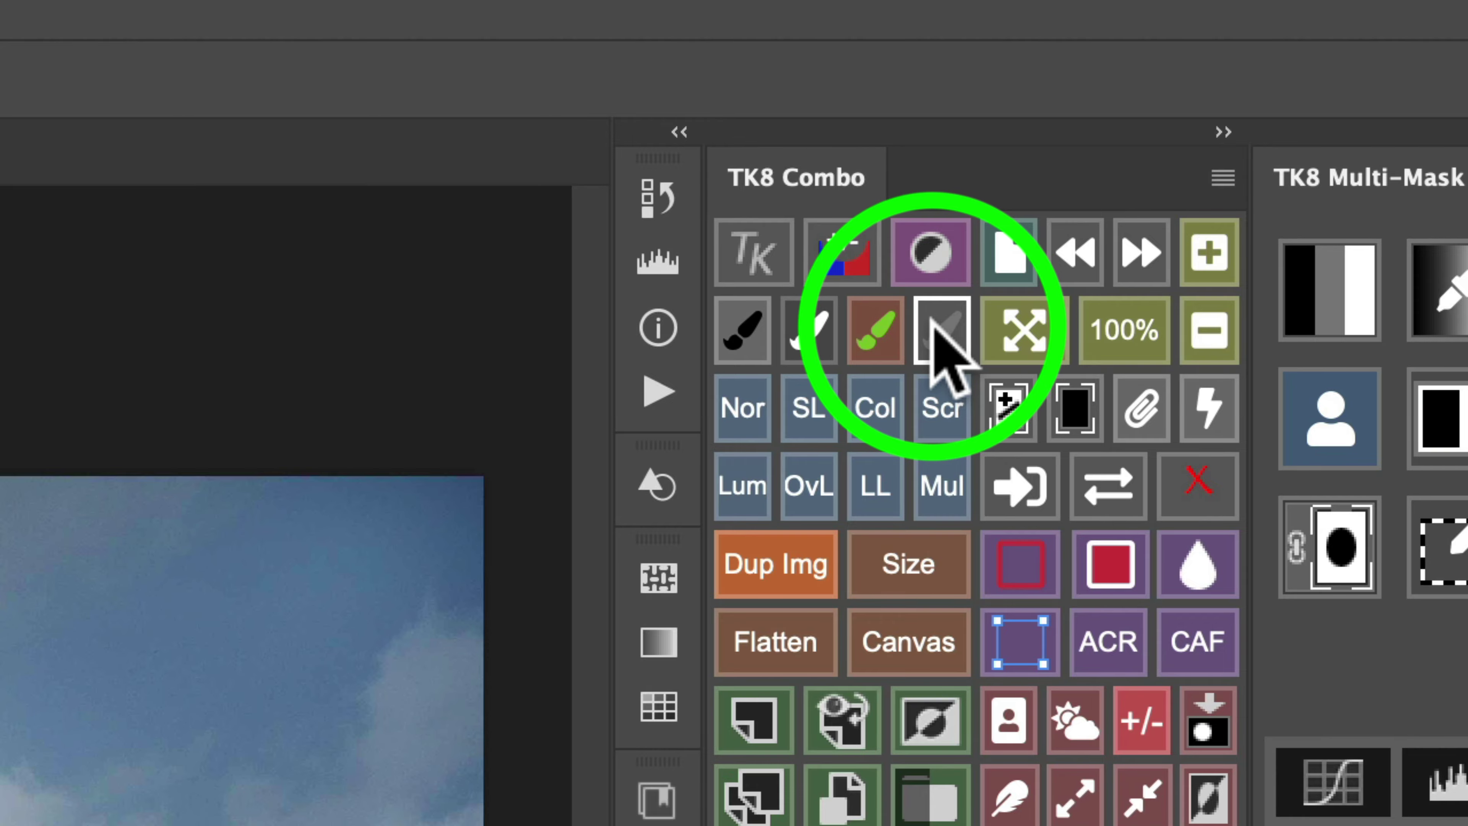
pyautogui.click(744, 332)
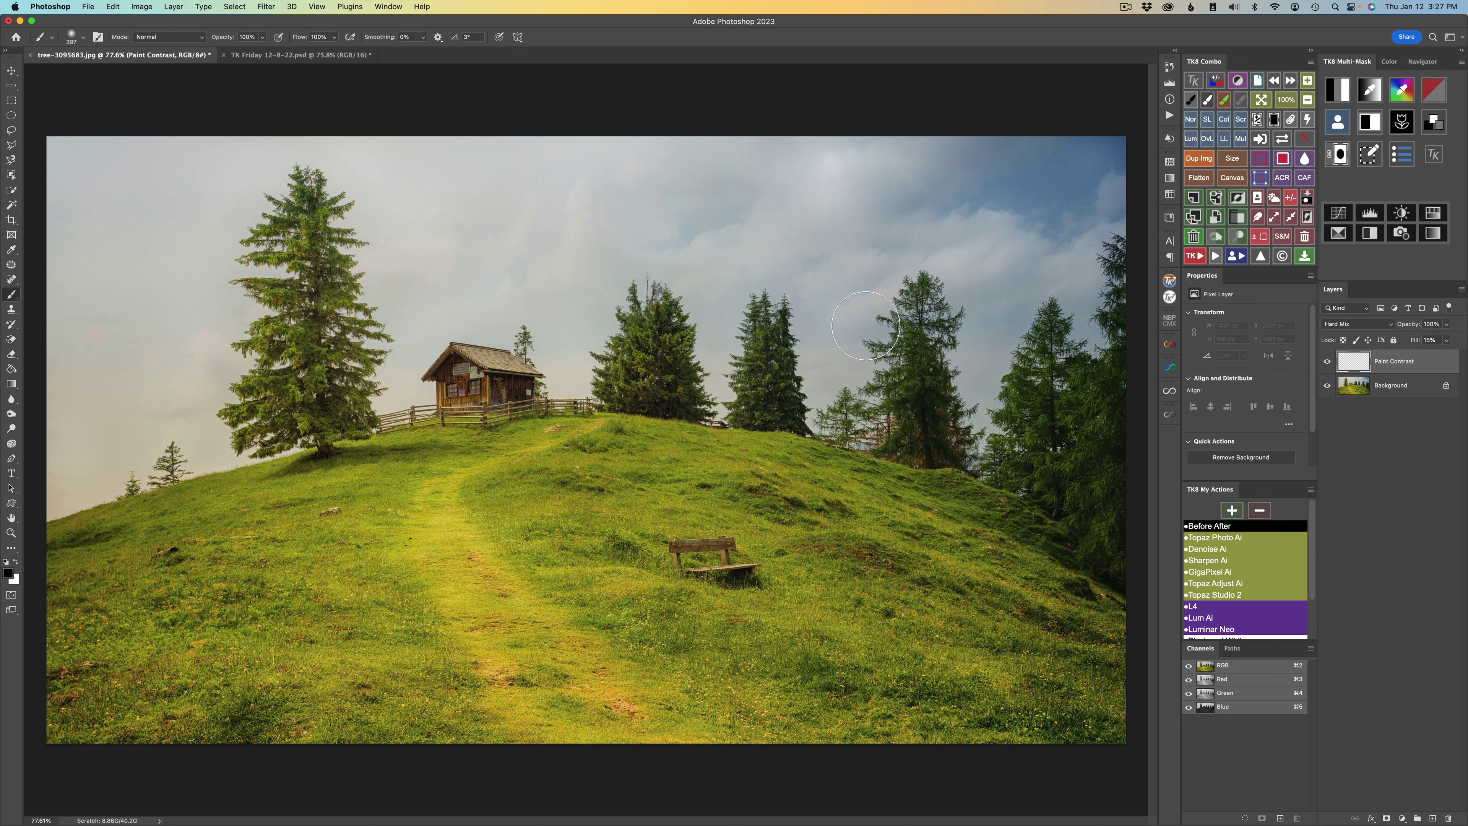
# Step: Try black paint at 100% and 50% opacity on the grass below the bench, undoing each attempt
pyautogui.moveTo(679, 626)
pyautogui.mouseDown()
pyautogui.moveTo(624, 613)
pyautogui.moveTo(714, 632)
pyautogui.moveTo(684, 618)
pyautogui.mouseUp()
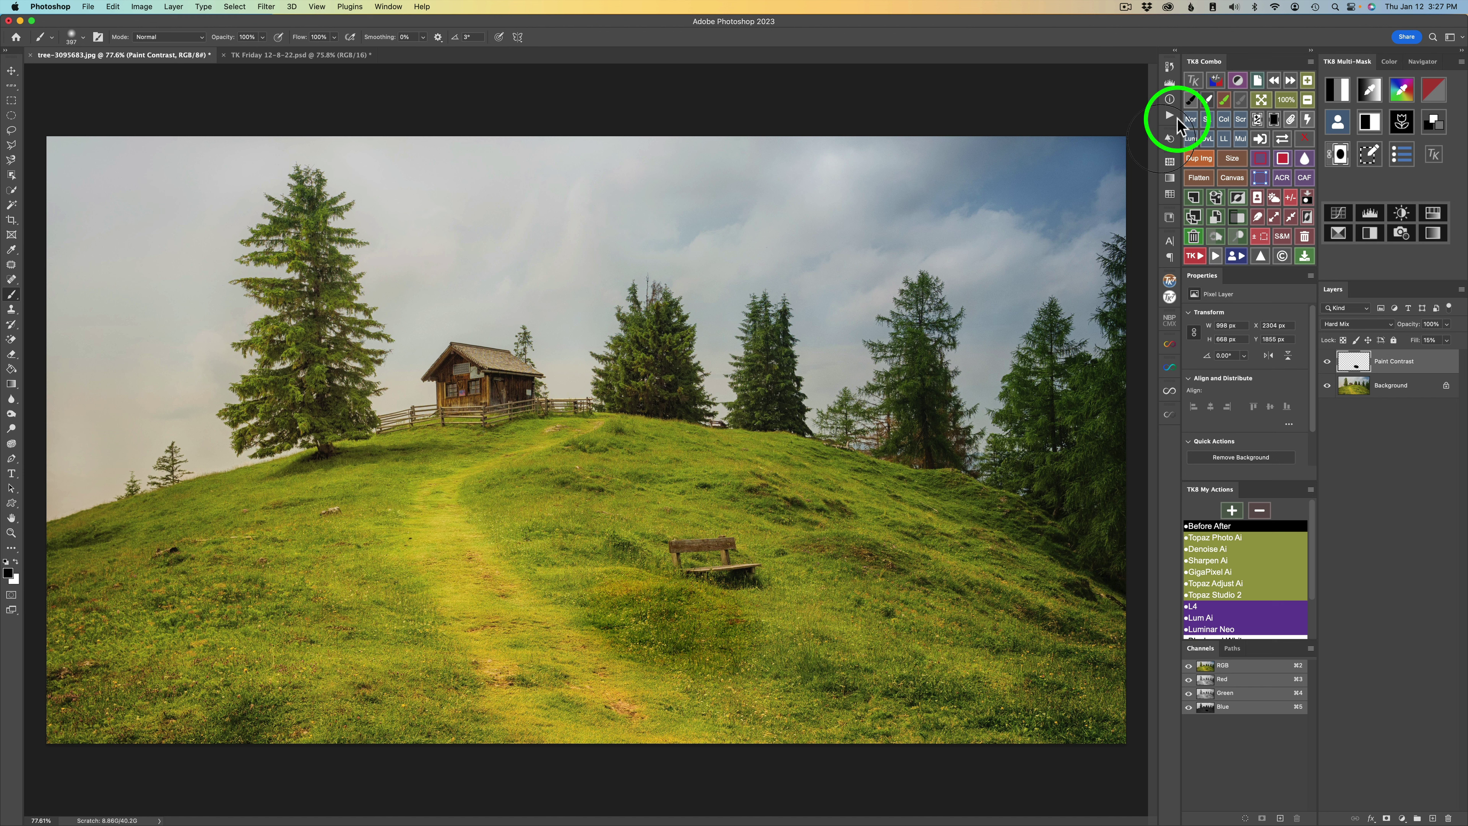
pyautogui.click(1274, 81)
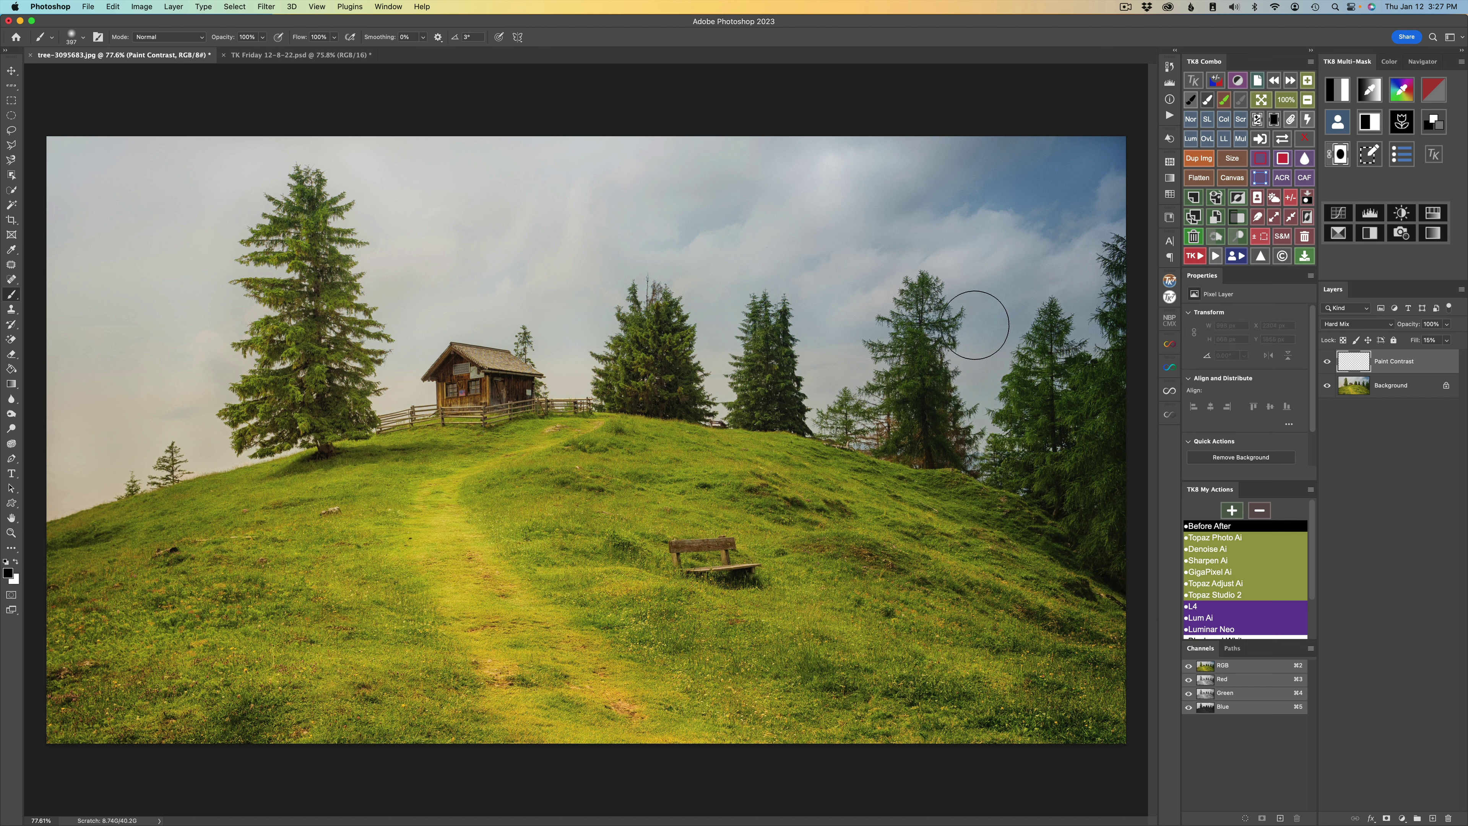
pyautogui.press('5')
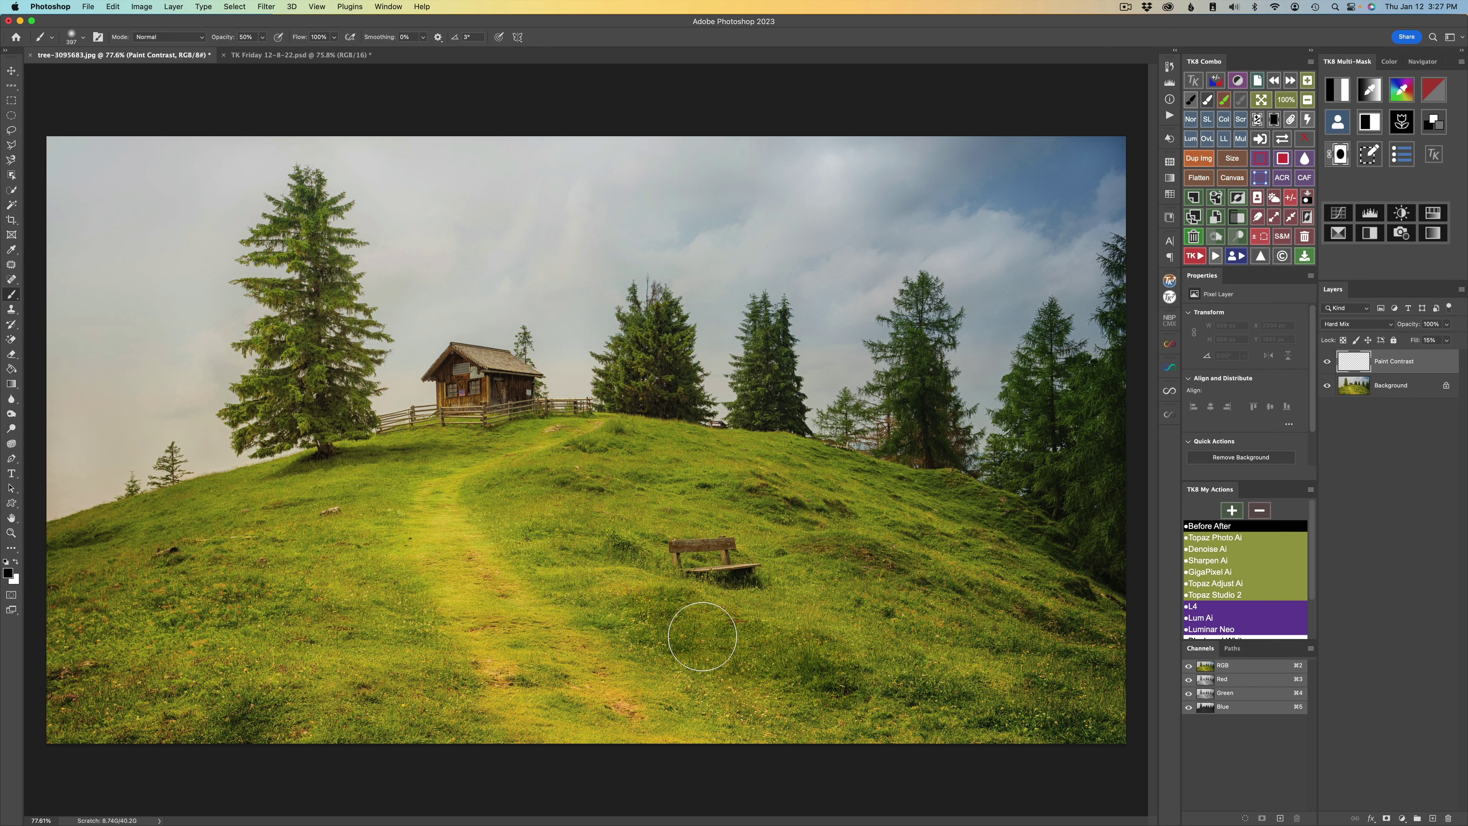
pyautogui.moveTo(918, 687)
pyautogui.mouseDown()
pyautogui.moveTo(1078, 707)
pyautogui.moveTo(950, 694)
pyautogui.moveTo(862, 664)
pyautogui.mouseUp()
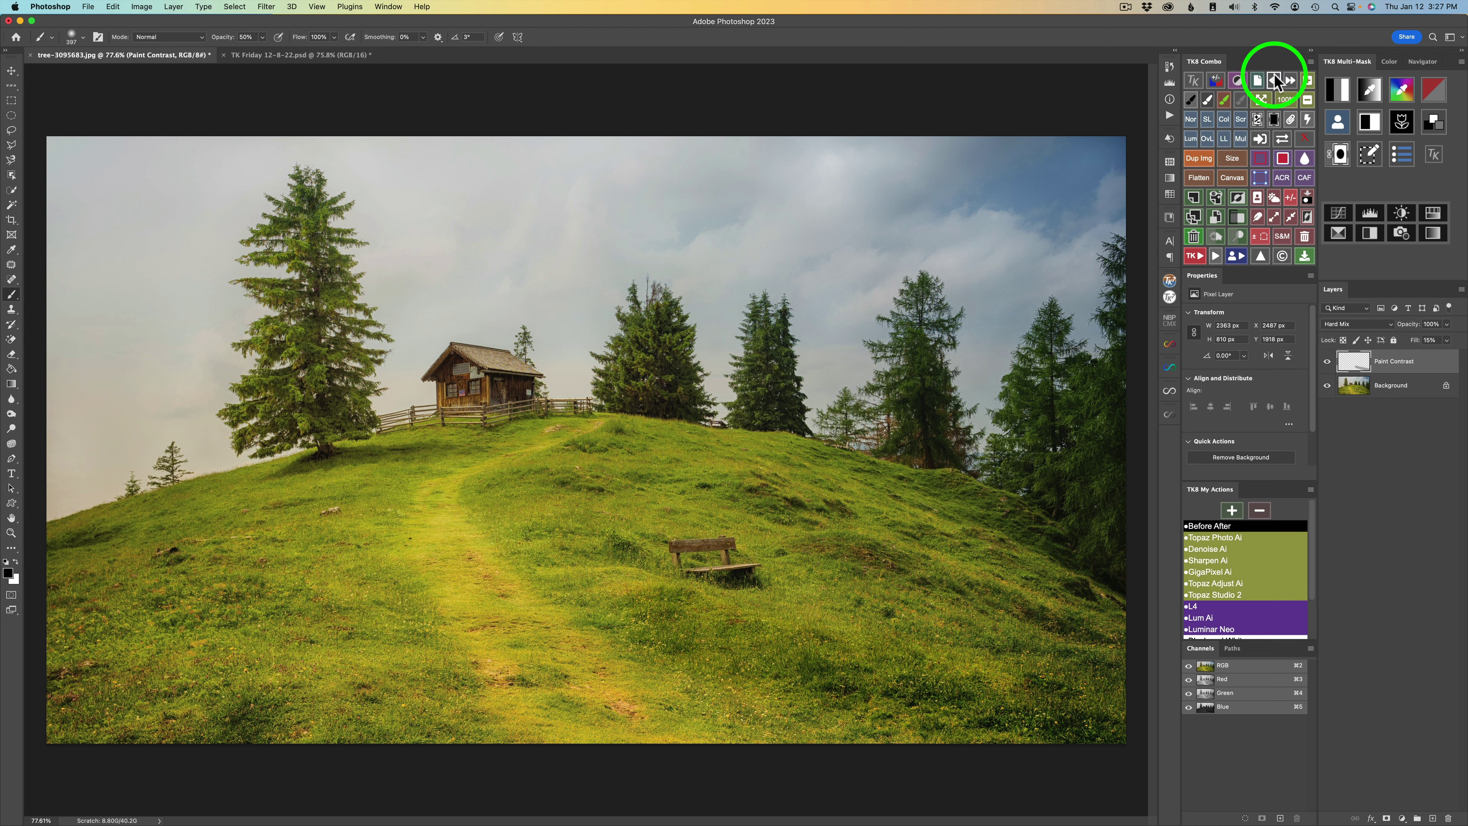
pyautogui.click(1273, 80)
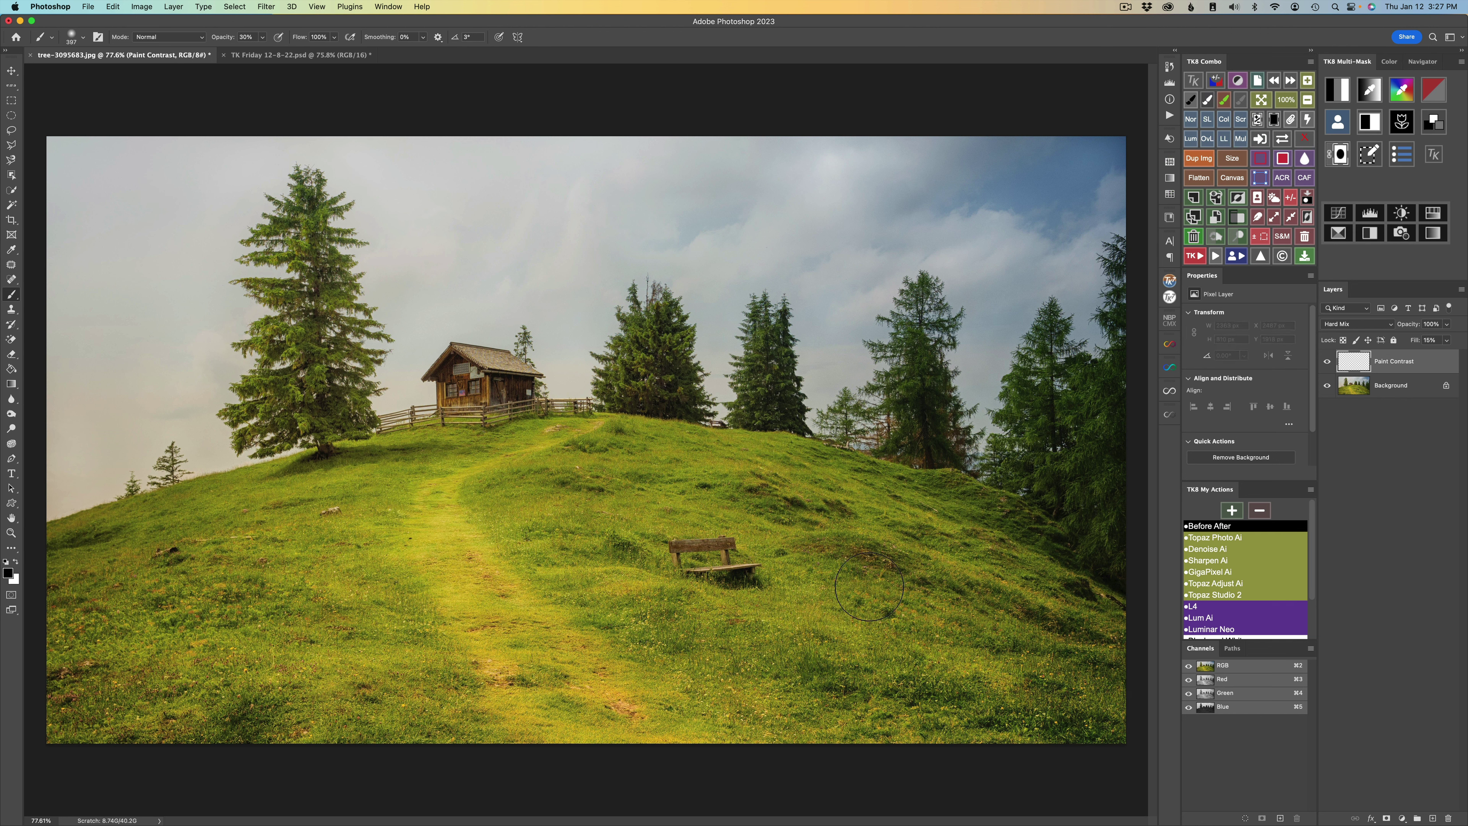
# Step: Paint black at 30% brush opacity on the Paint Contrast layer across the grassy slopes
pyautogui.press('3')
pyautogui.moveTo(650, 630)
pyautogui.mouseDown()
pyautogui.moveTo(998, 705)
pyautogui.moveTo(220, 717)
pyautogui.moveTo(643, 560)
pyautogui.moveTo(584, 553)
pyautogui.moveTo(806, 517)
pyautogui.moveTo(665, 480)
pyautogui.moveTo(606, 493)
pyautogui.mouseUp()
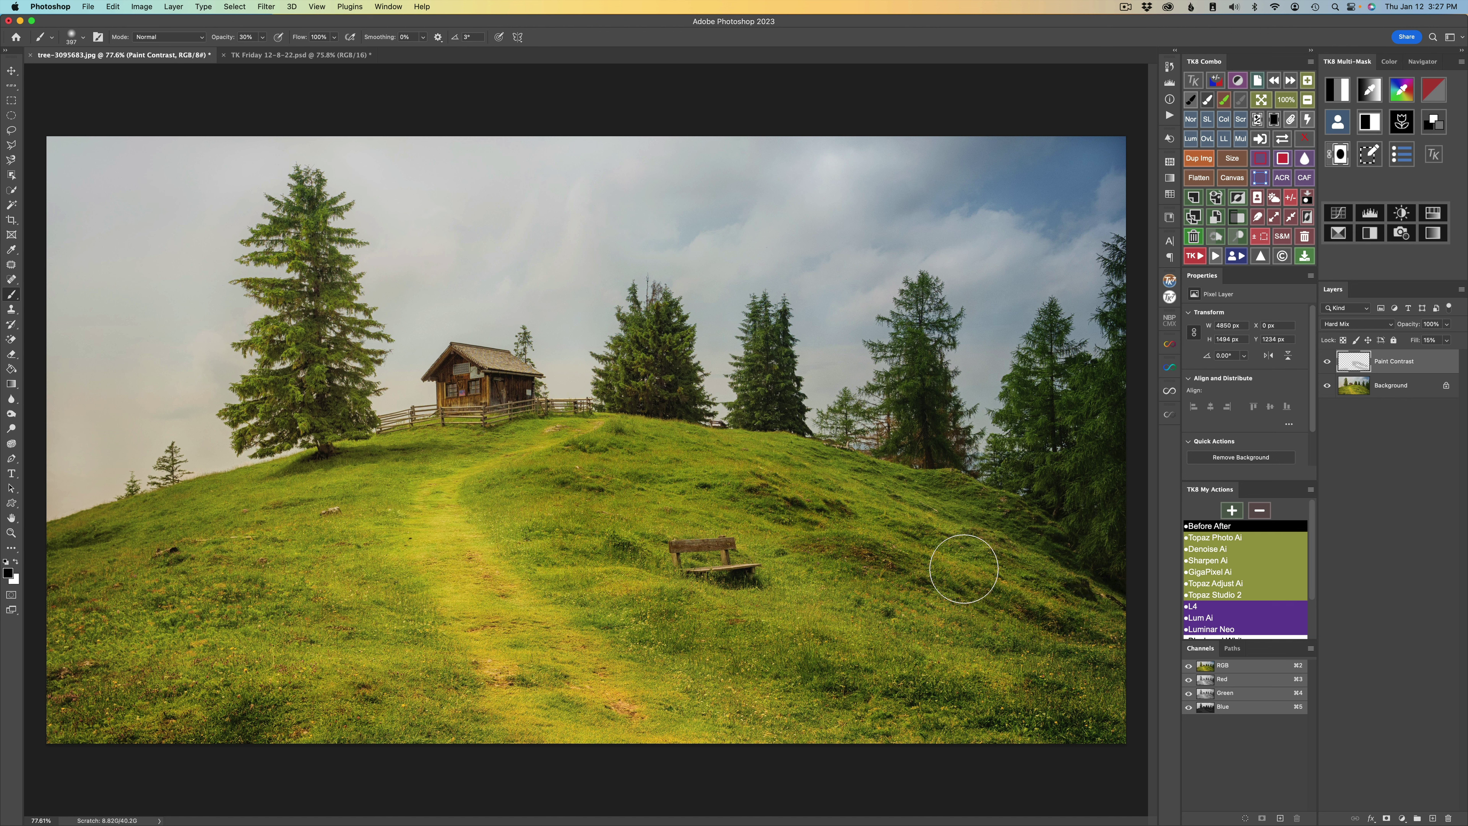
pyautogui.click(1267, 375)
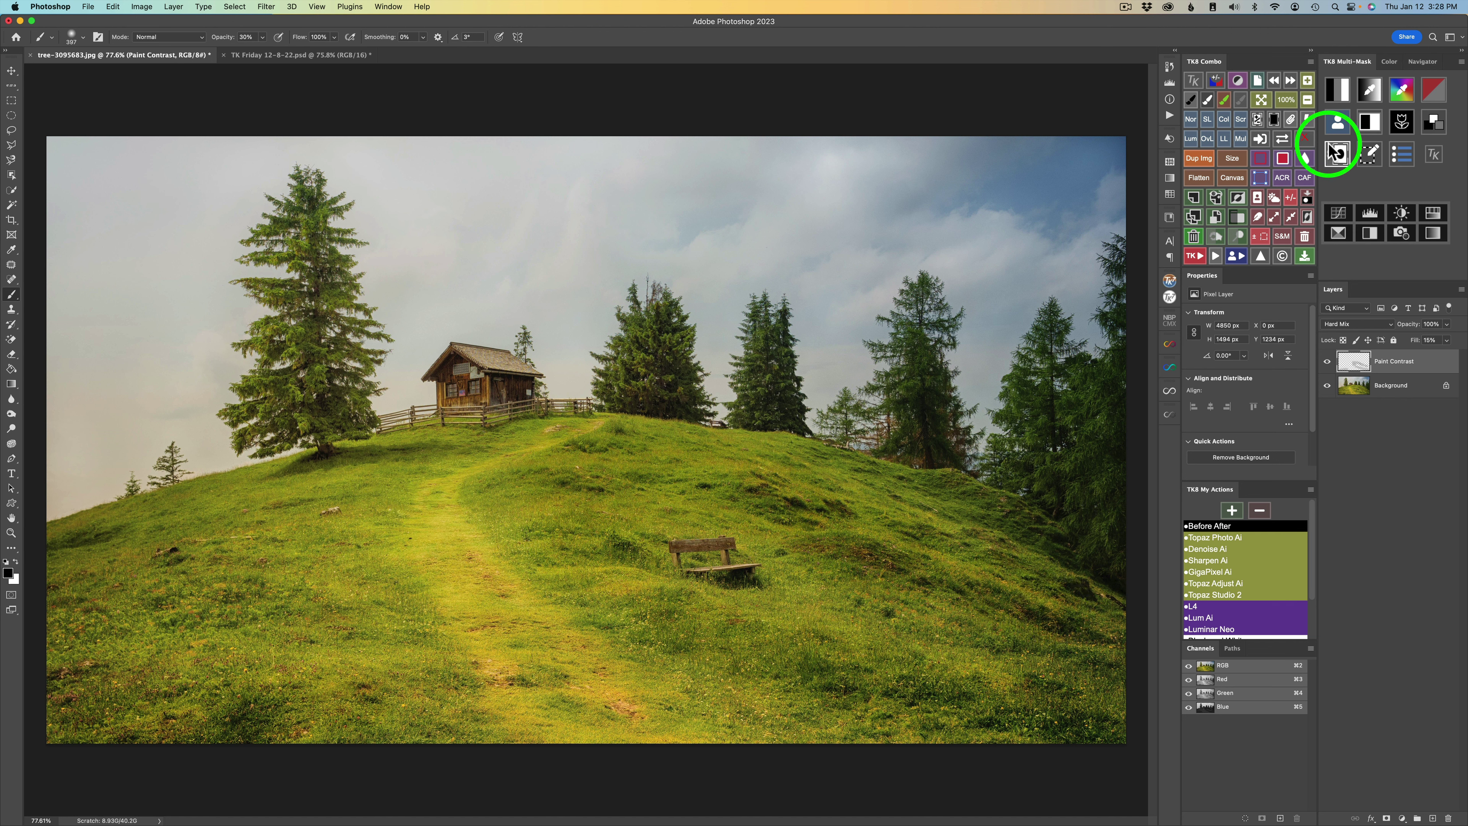
# Step: Paint white at 30% opacity along the footpath and, with a smaller brush, on the grass below the large tree and along the ridge
pyautogui.click(1209, 98)
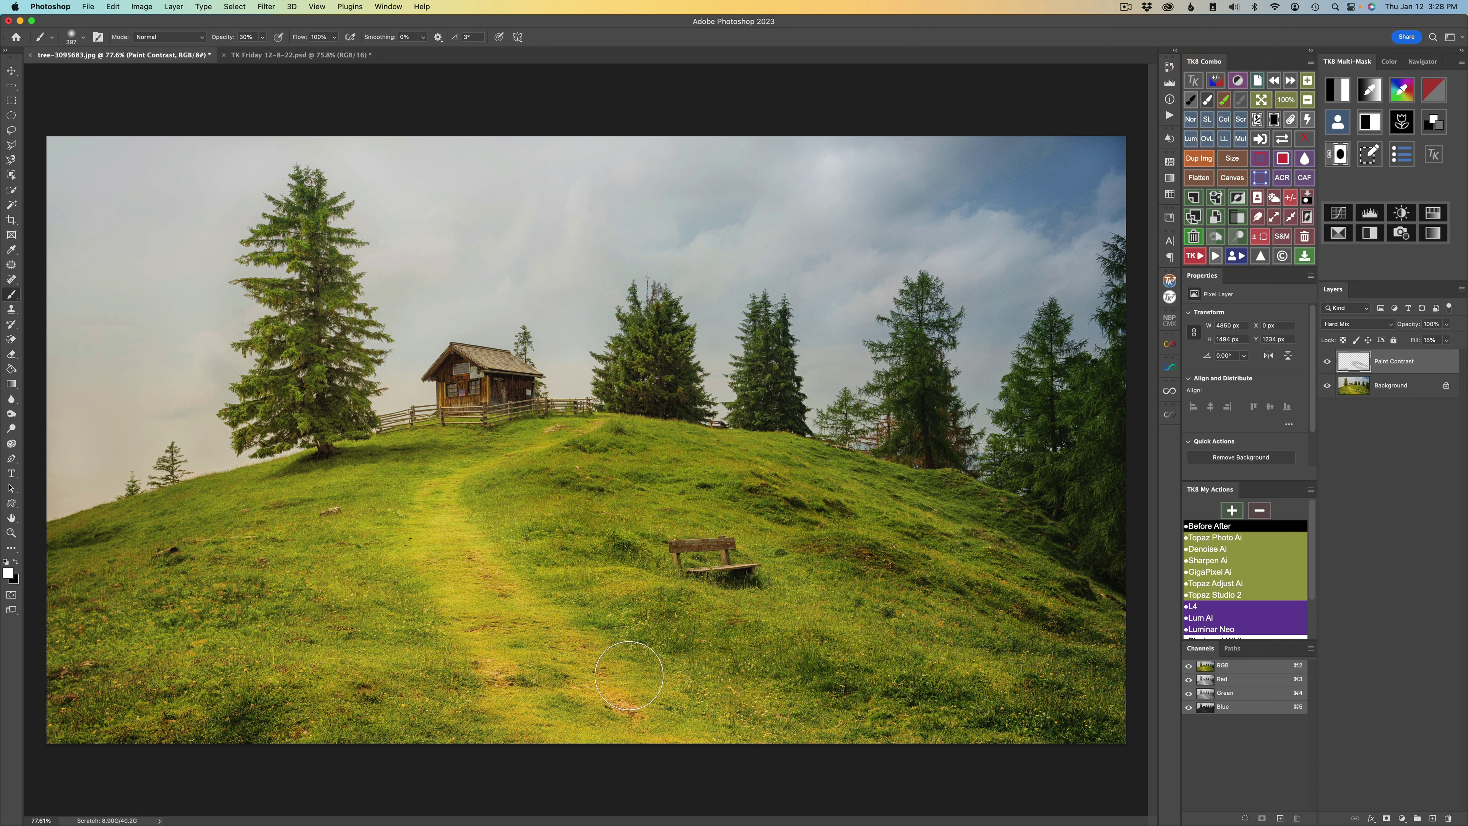
pyautogui.moveTo(628, 676)
pyautogui.mouseDown()
pyautogui.moveTo(501, 681)
pyautogui.moveTo(508, 612)
pyautogui.moveTo(459, 530)
pyautogui.moveTo(531, 457)
pyautogui.moveTo(440, 451)
pyautogui.moveTo(454, 431)
pyautogui.moveTo(386, 437)
pyautogui.moveTo(446, 430)
pyautogui.moveTo(366, 446)
pyautogui.mouseUp()
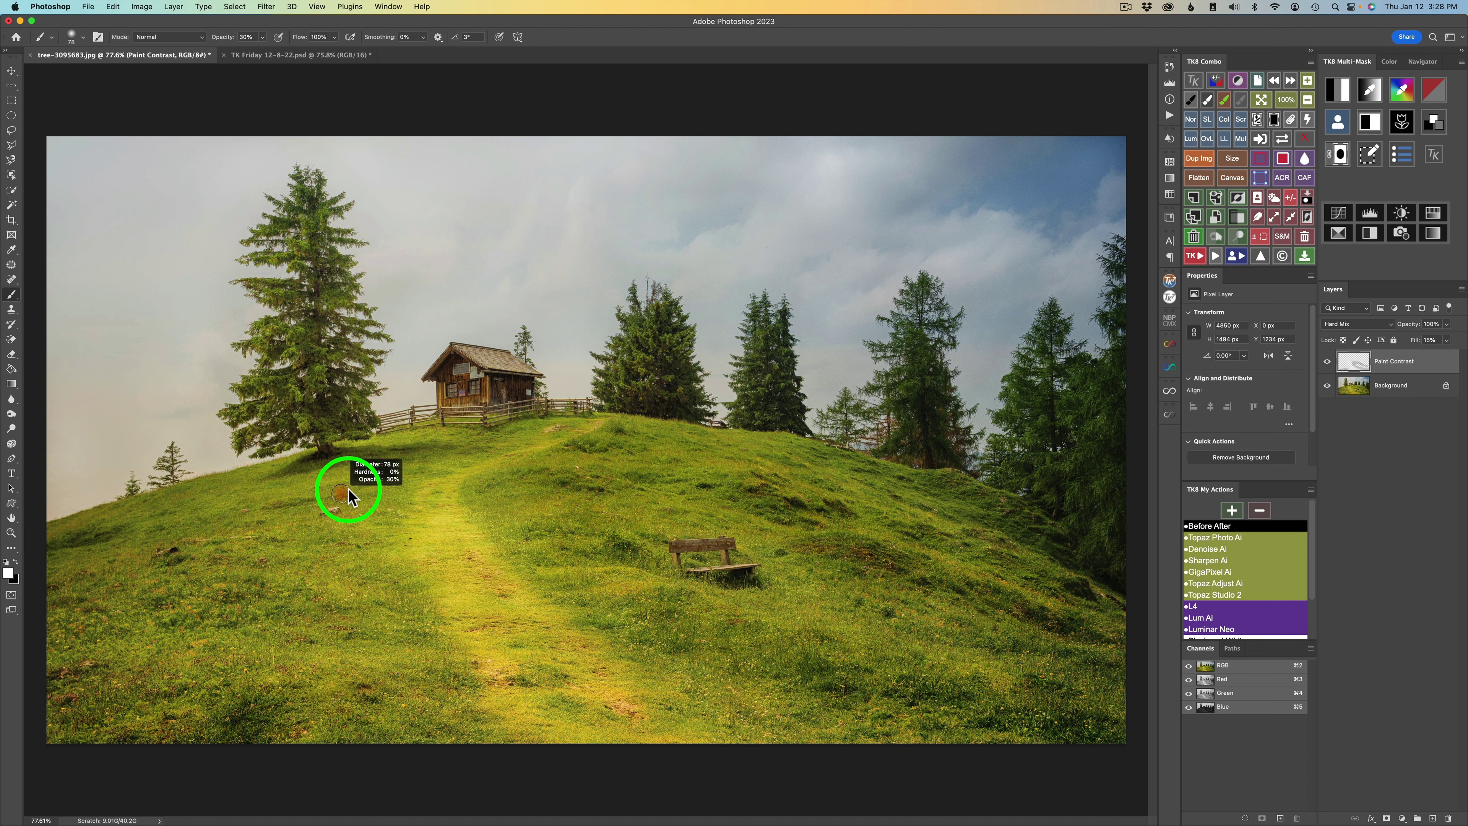
pyautogui.moveTo(348, 488)
pyautogui.mouseDown()
pyautogui.moveTo(353, 475)
pyautogui.moveTo(311, 485)
pyautogui.mouseUp()
pyautogui.click(173, 509)
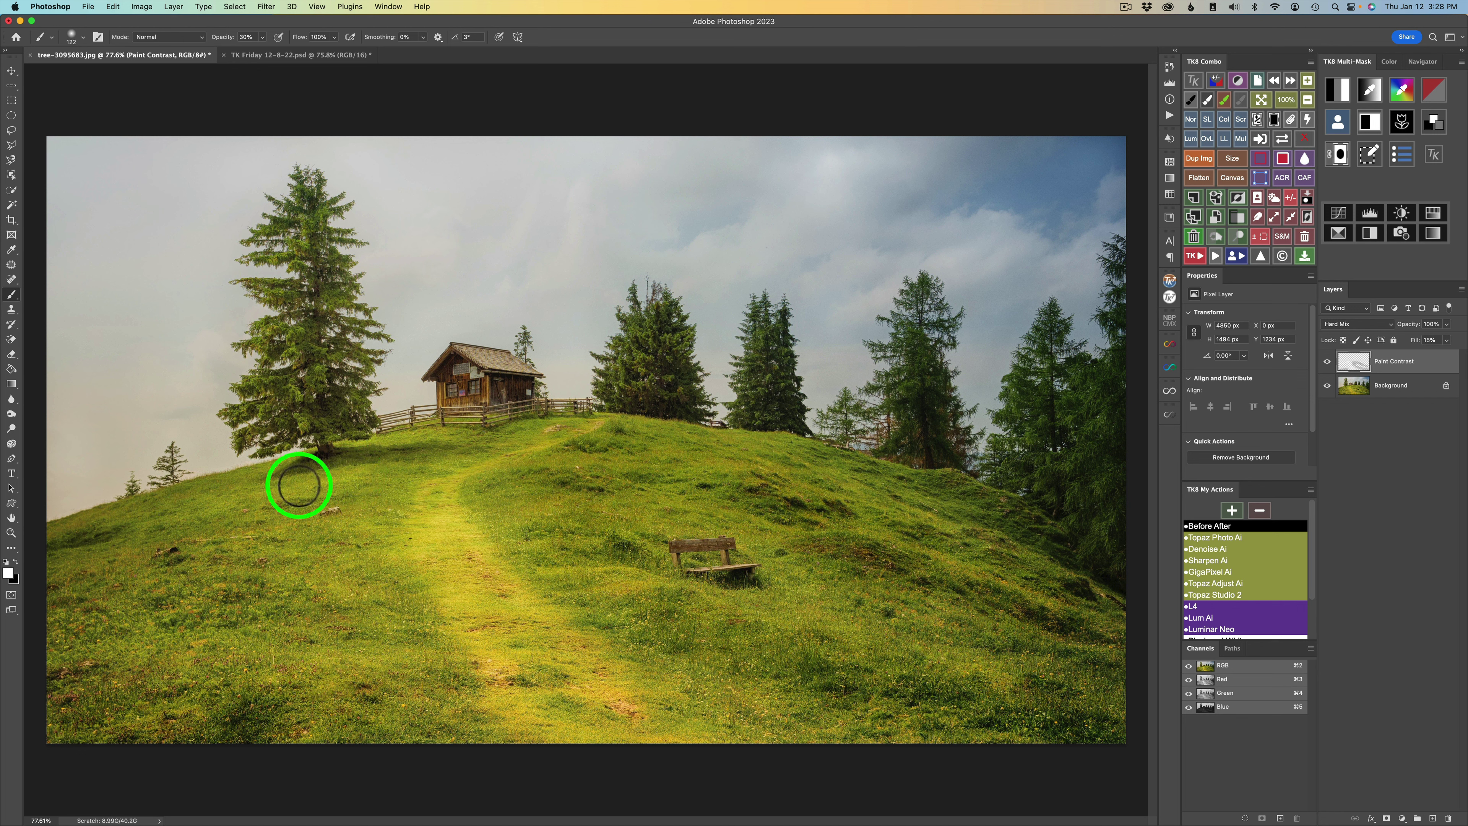
pyautogui.click(110, 520)
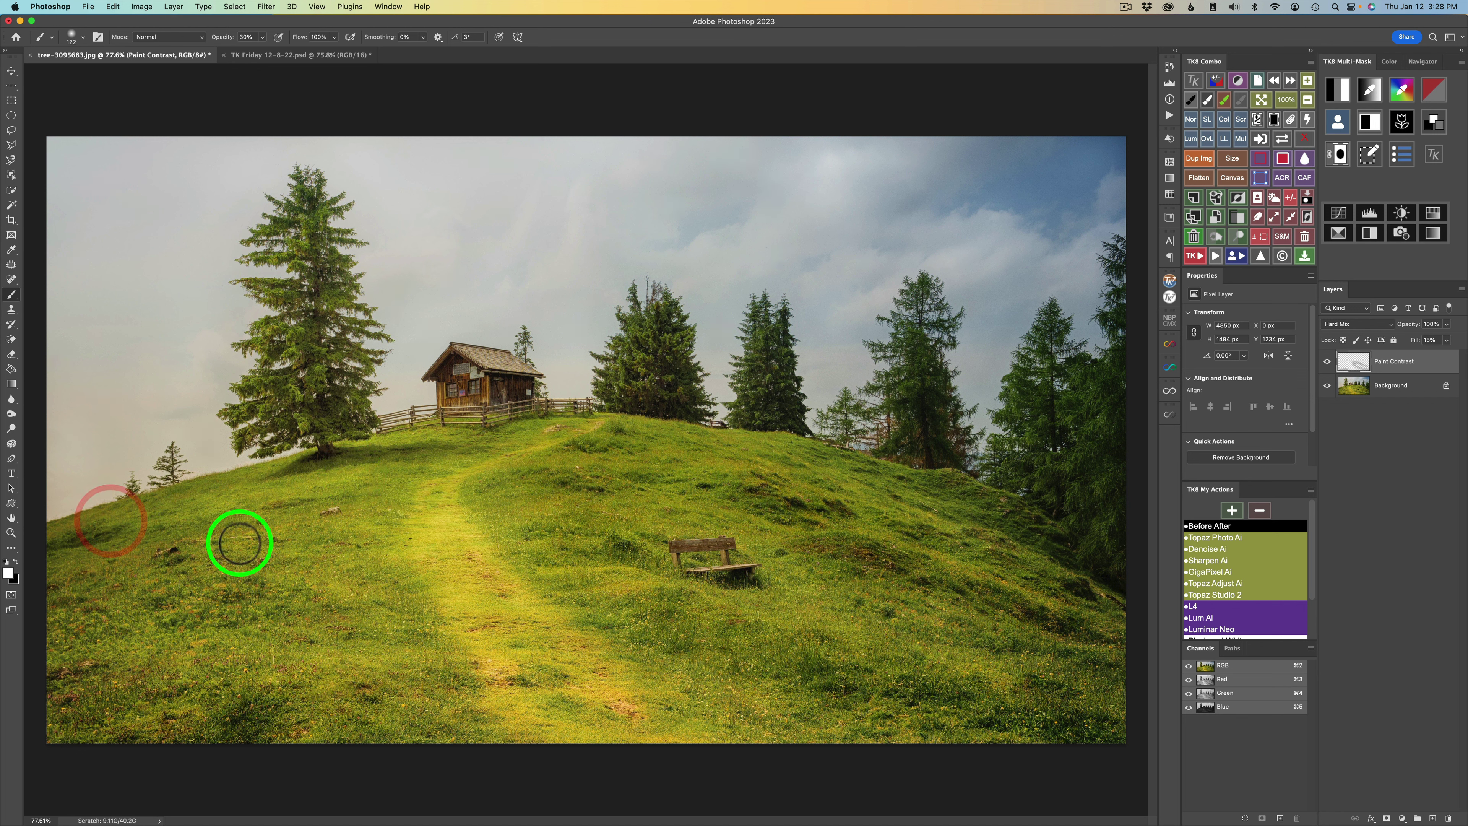
# Step: Paint gray at 100% opacity above the bench and on the grass beside the path, and compare with the Paint Contrast layer hidden
pyautogui.click(1241, 102)
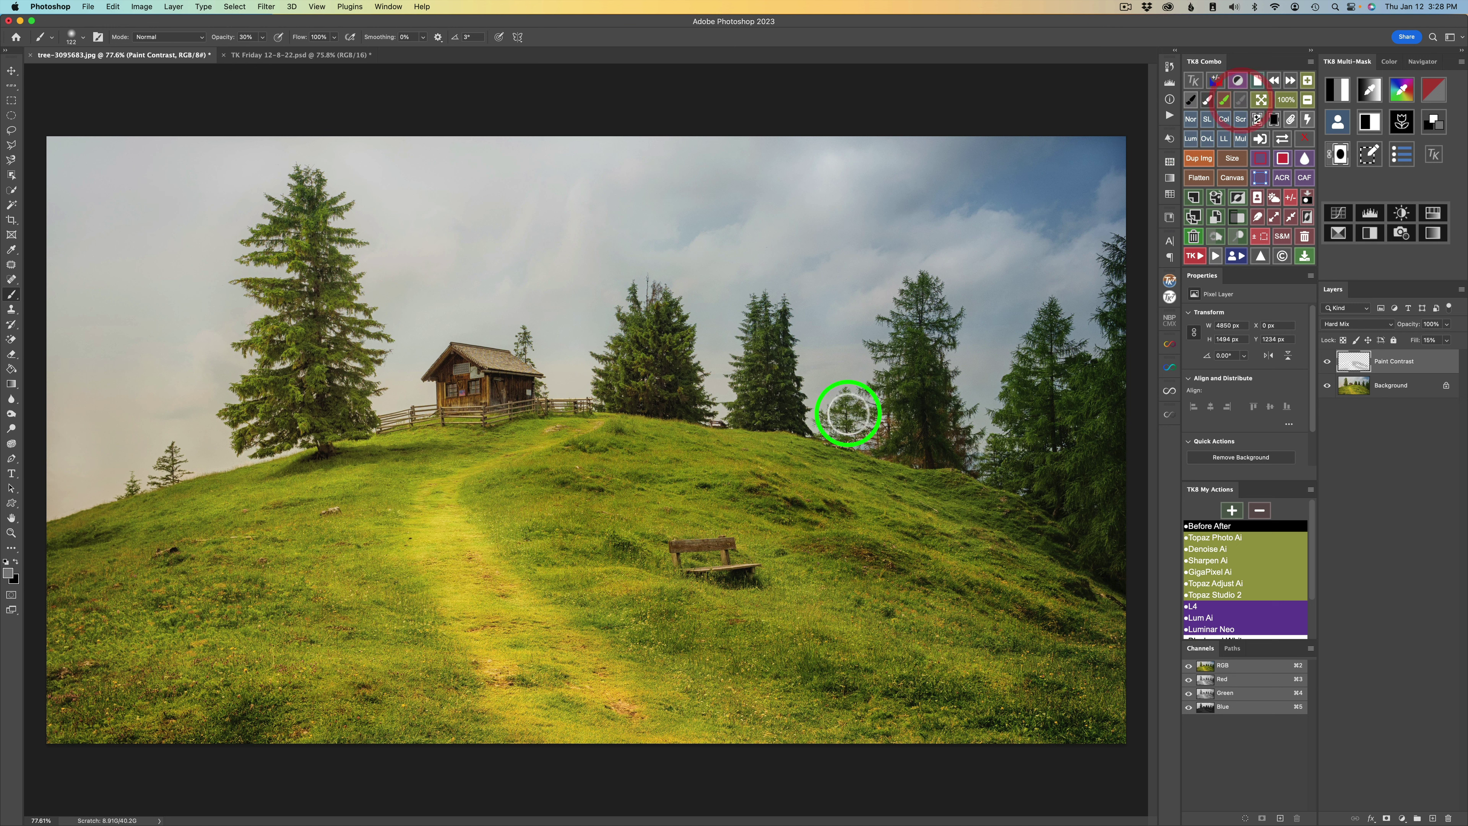
pyautogui.press('0')
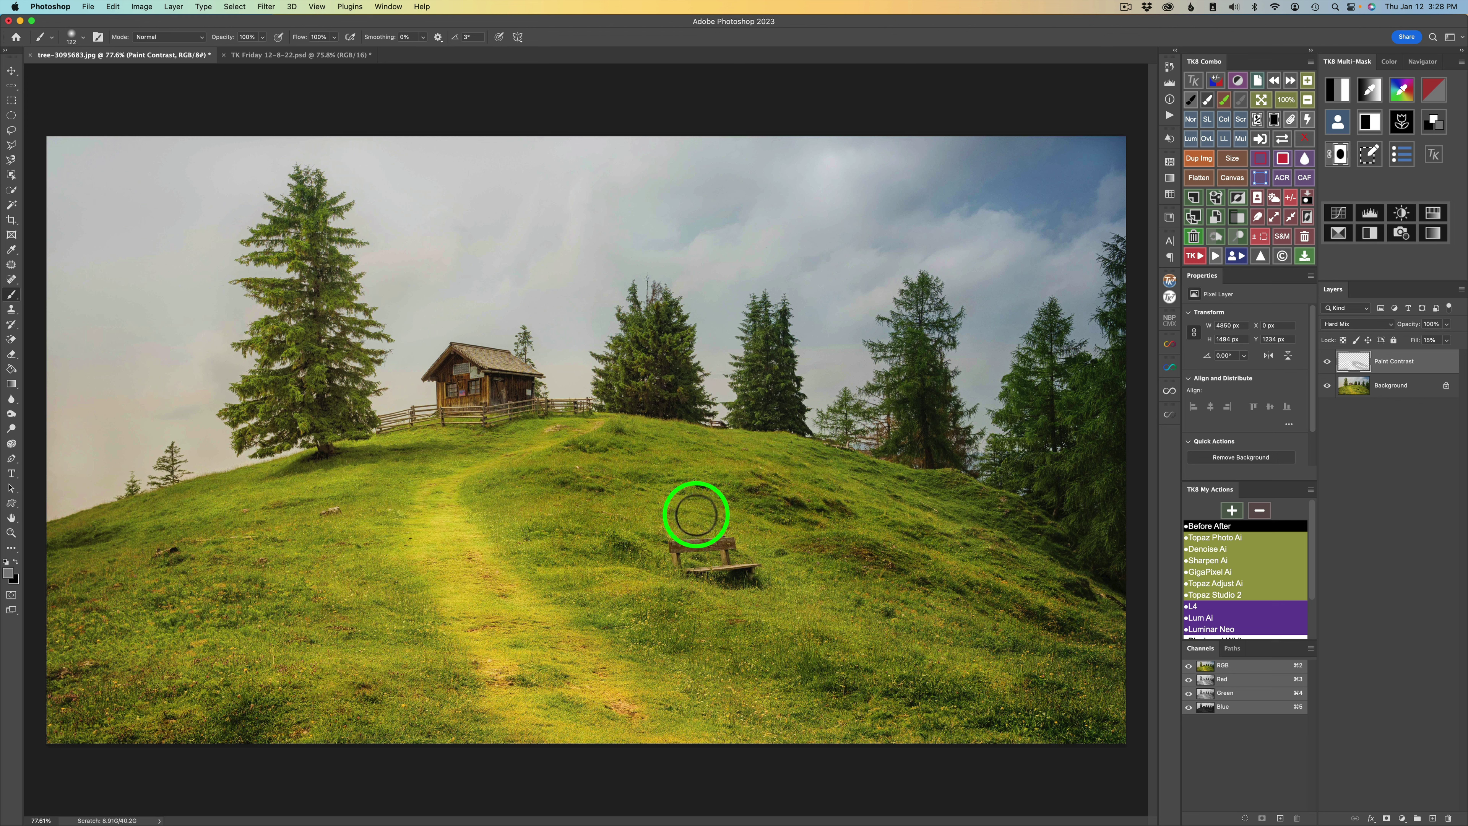
pyautogui.moveTo(688, 513); pyautogui.dragTo(714, 498)
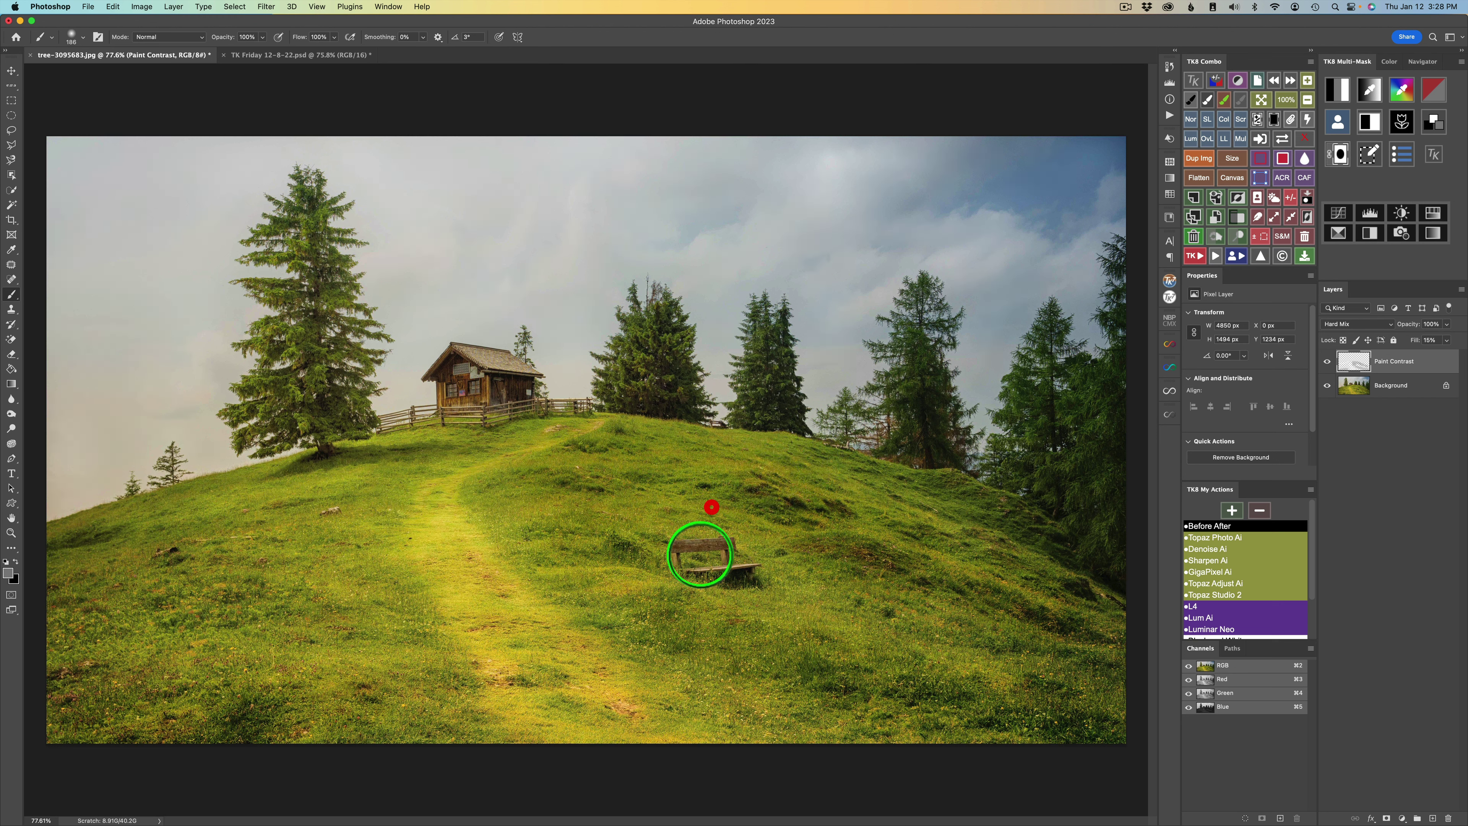
pyautogui.moveTo(406, 628); pyautogui.dragTo(422, 632)
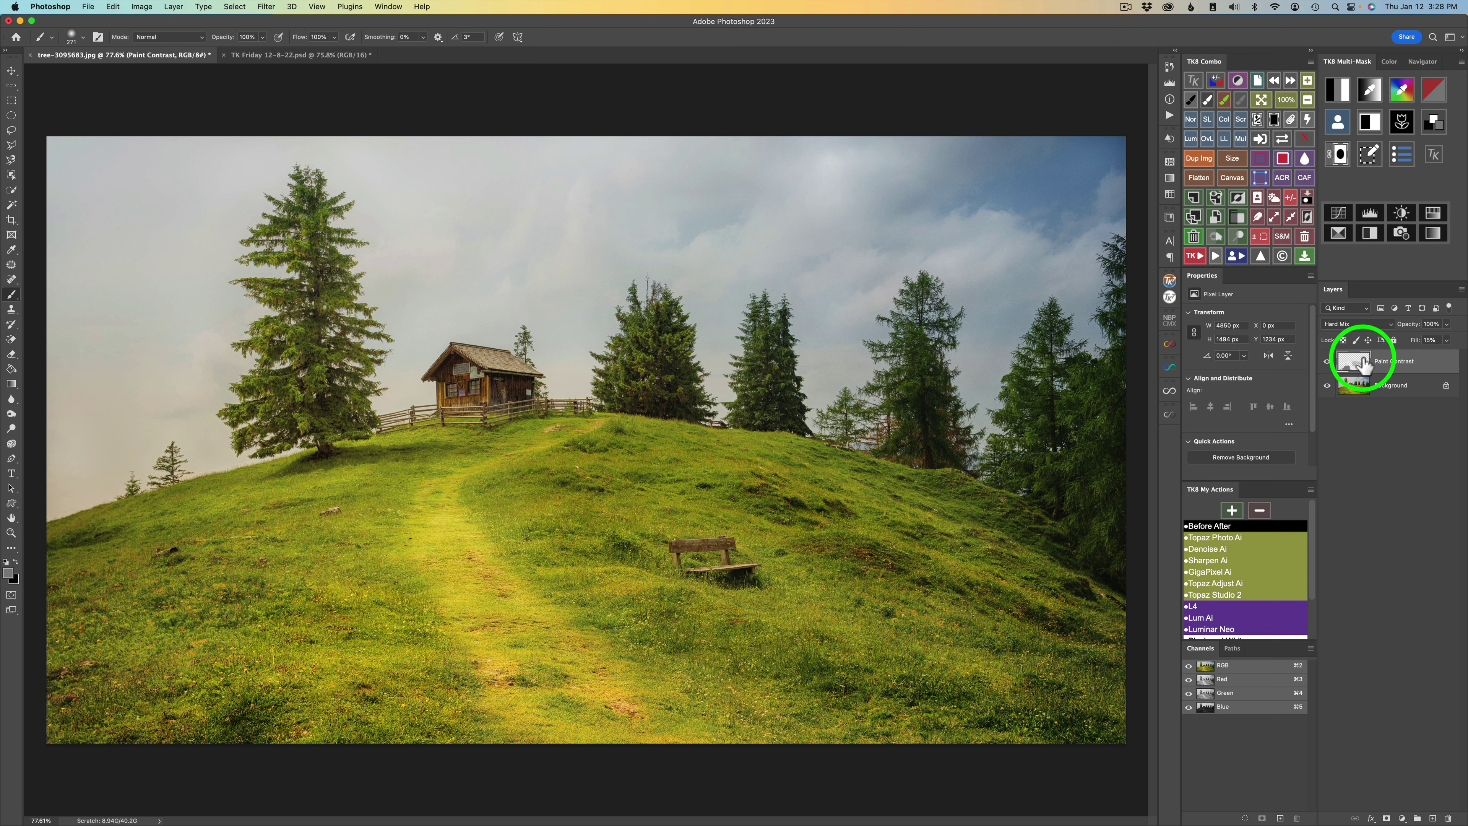
pyautogui.click(1328, 362)
pyautogui.click(1328, 362)
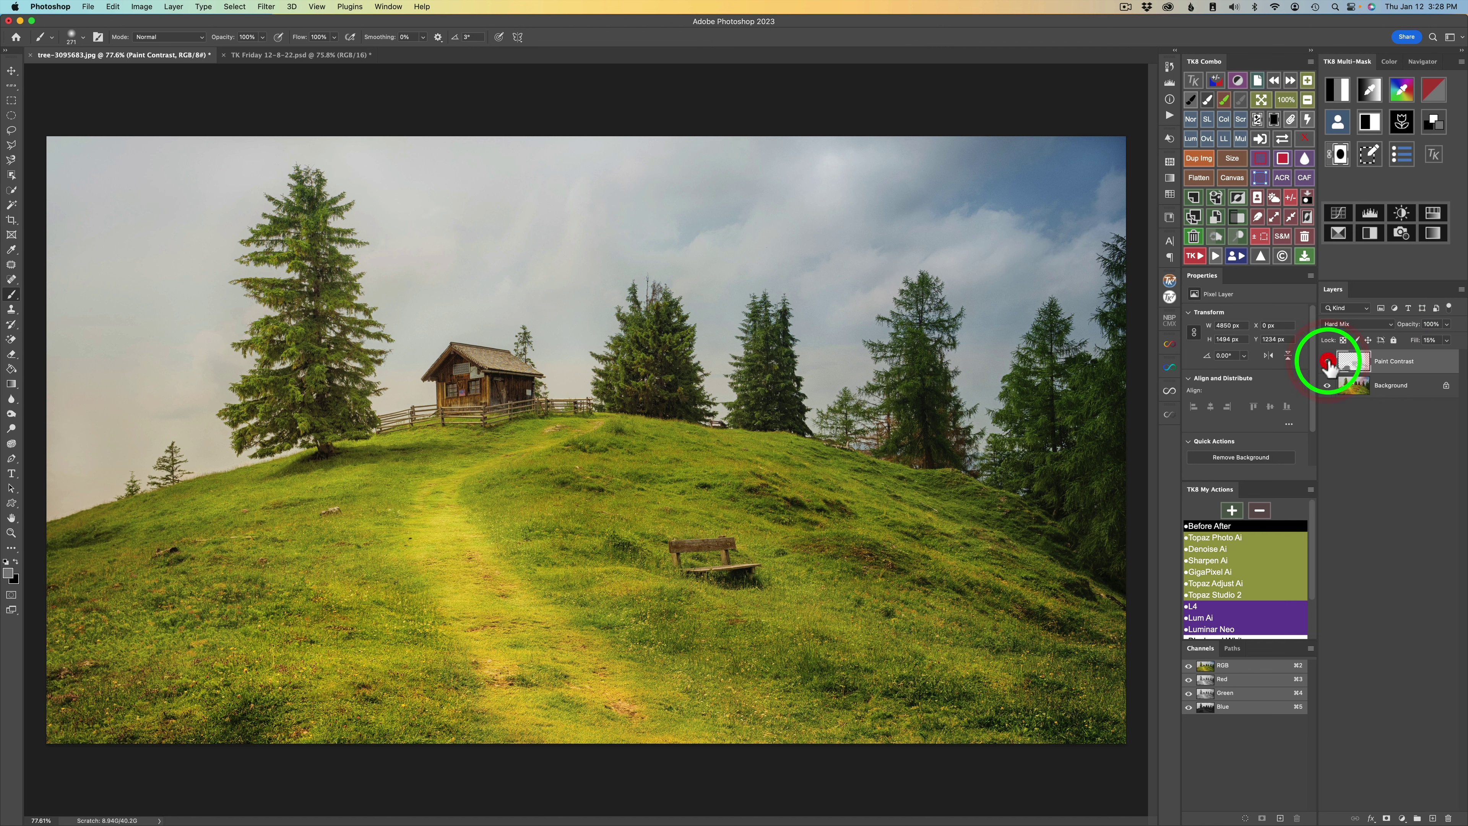